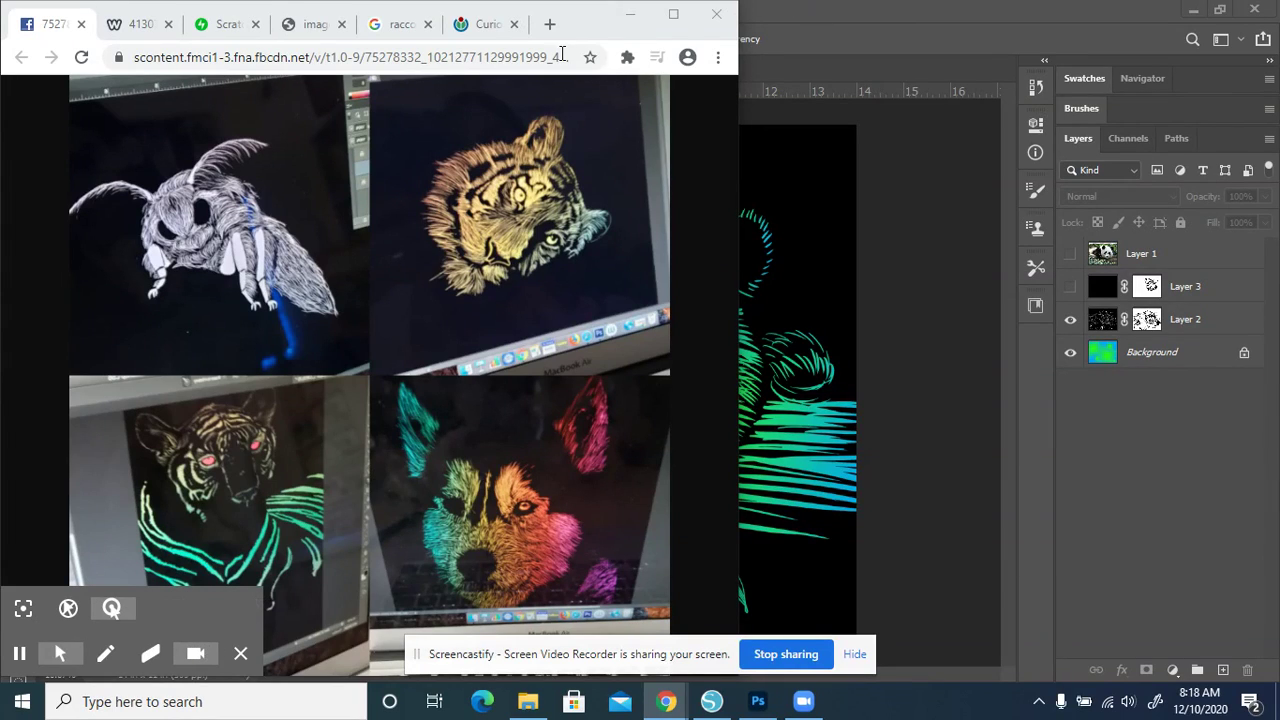
Bring Chrome to the front and widen its window to enlarge the scratch-art animal collage
click(741, 35)
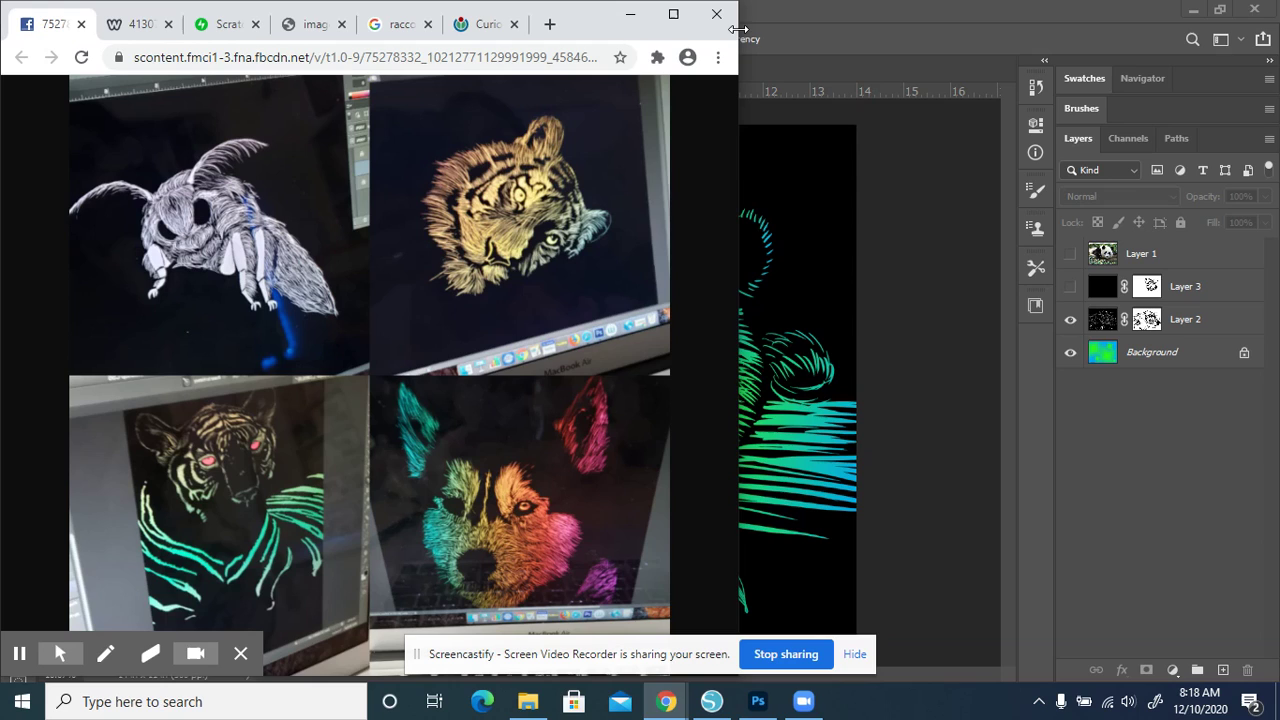
drag(741, 30, 869, 30)
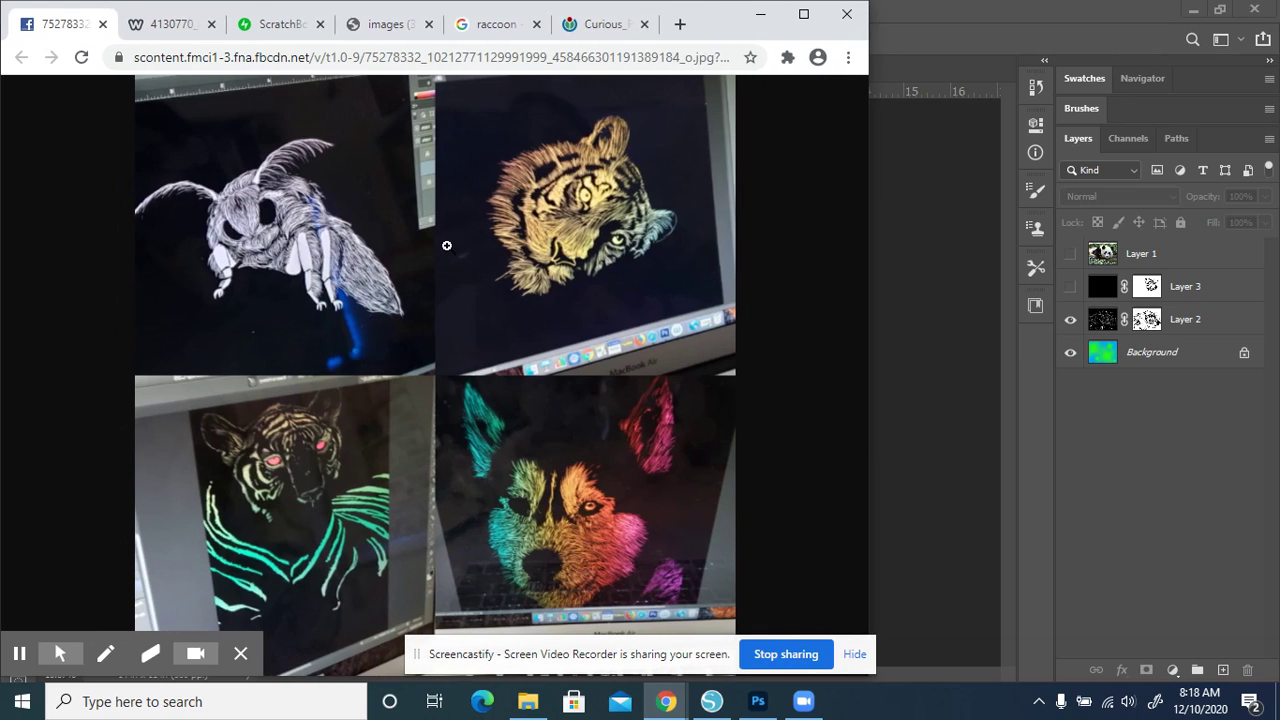
Look through the owl, giraffe and dog scratchboard example tabs
click(155, 28)
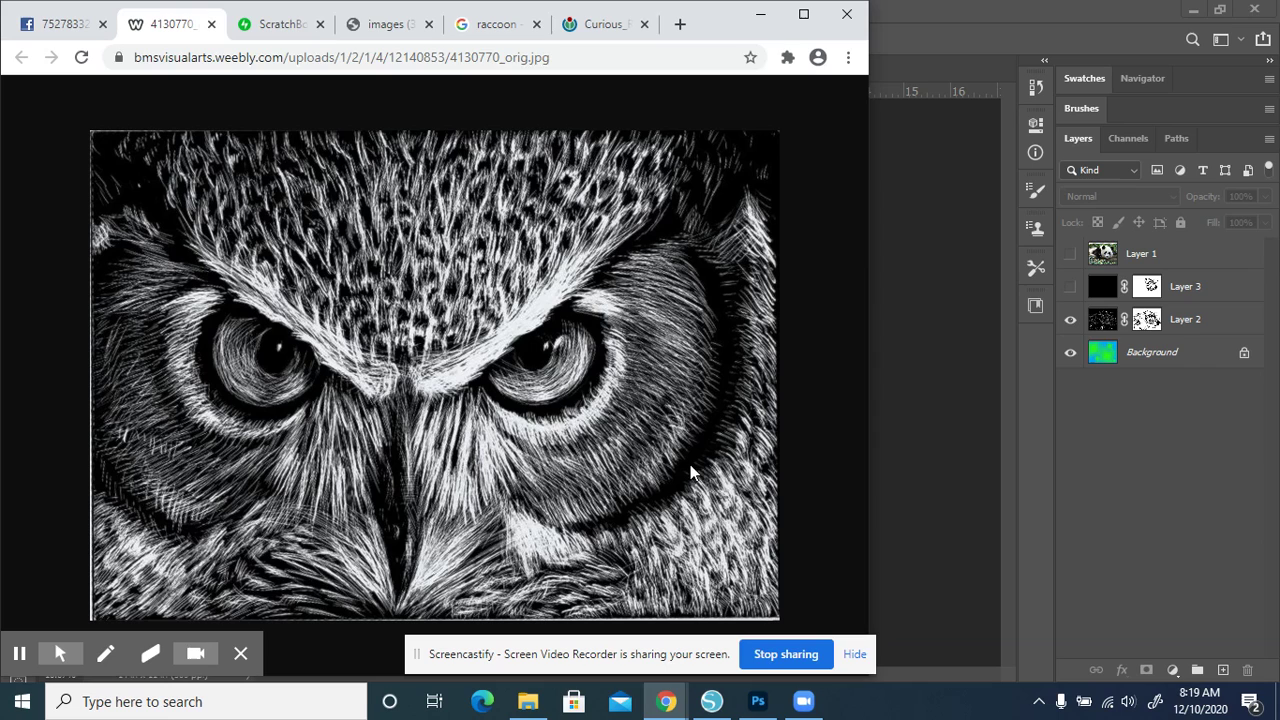
click(280, 32)
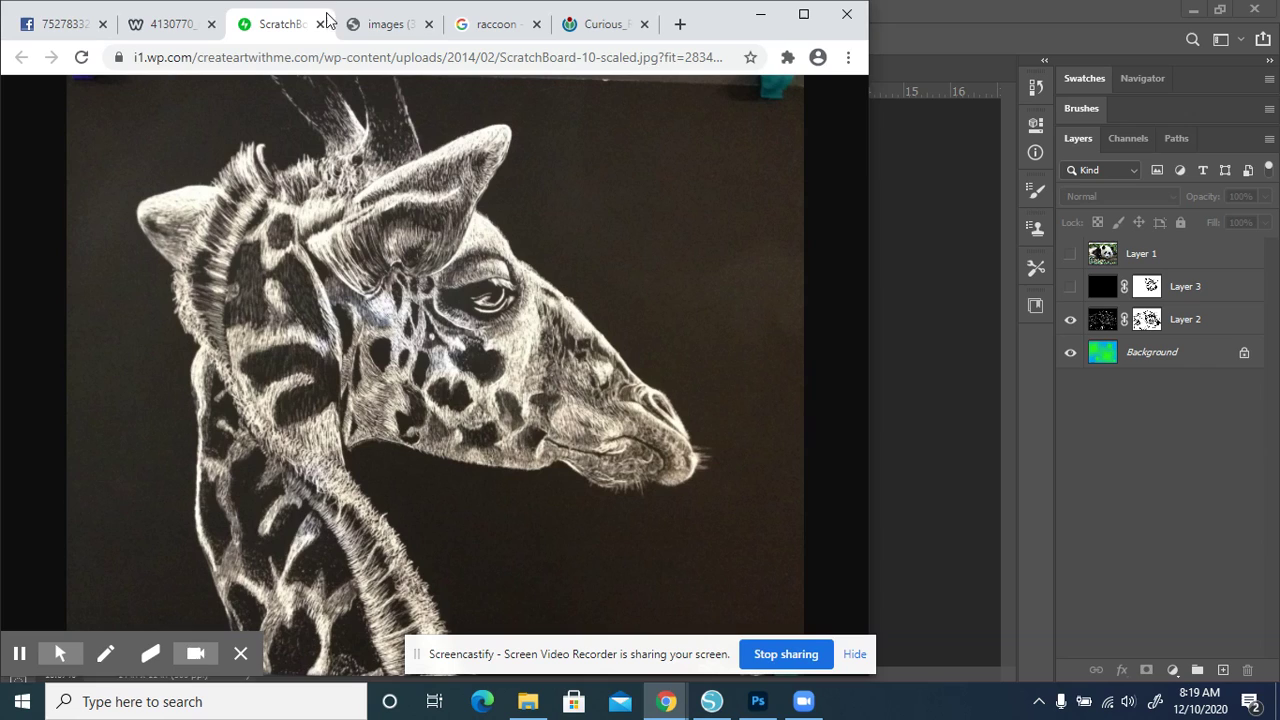
click(379, 26)
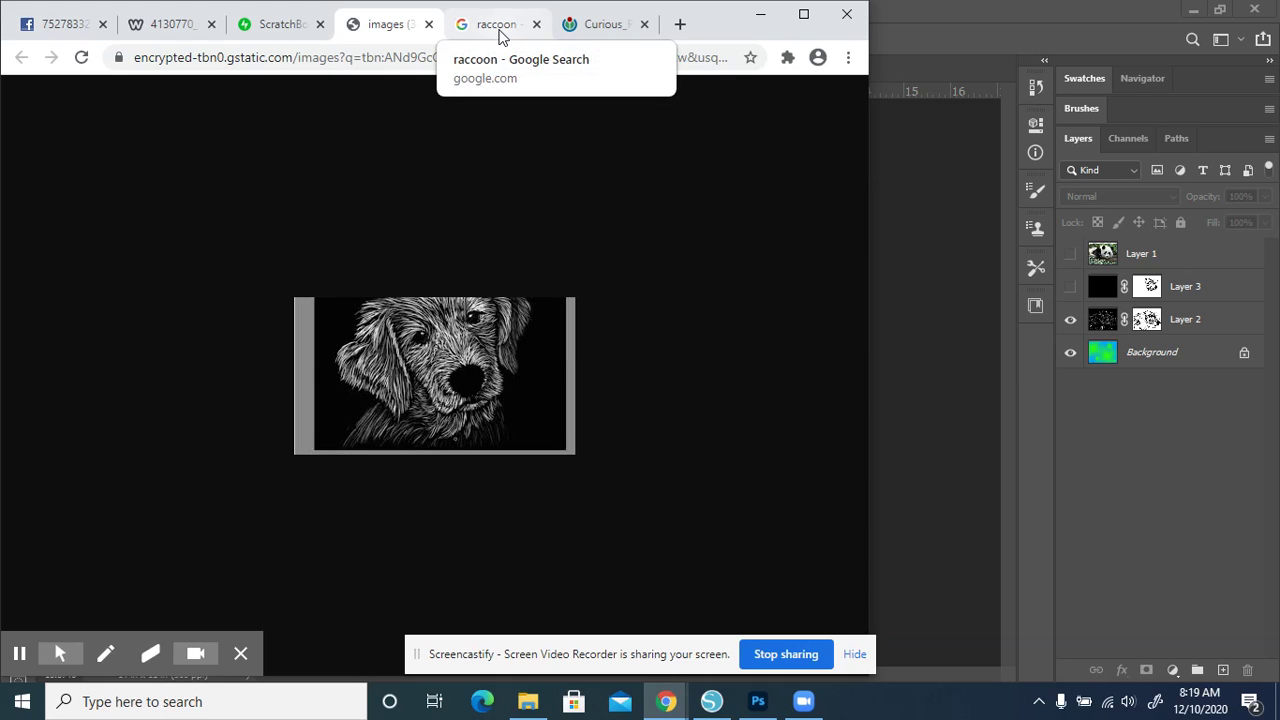
Return to the raccoon image results, close the preview and view the licence filter options
click(498, 26)
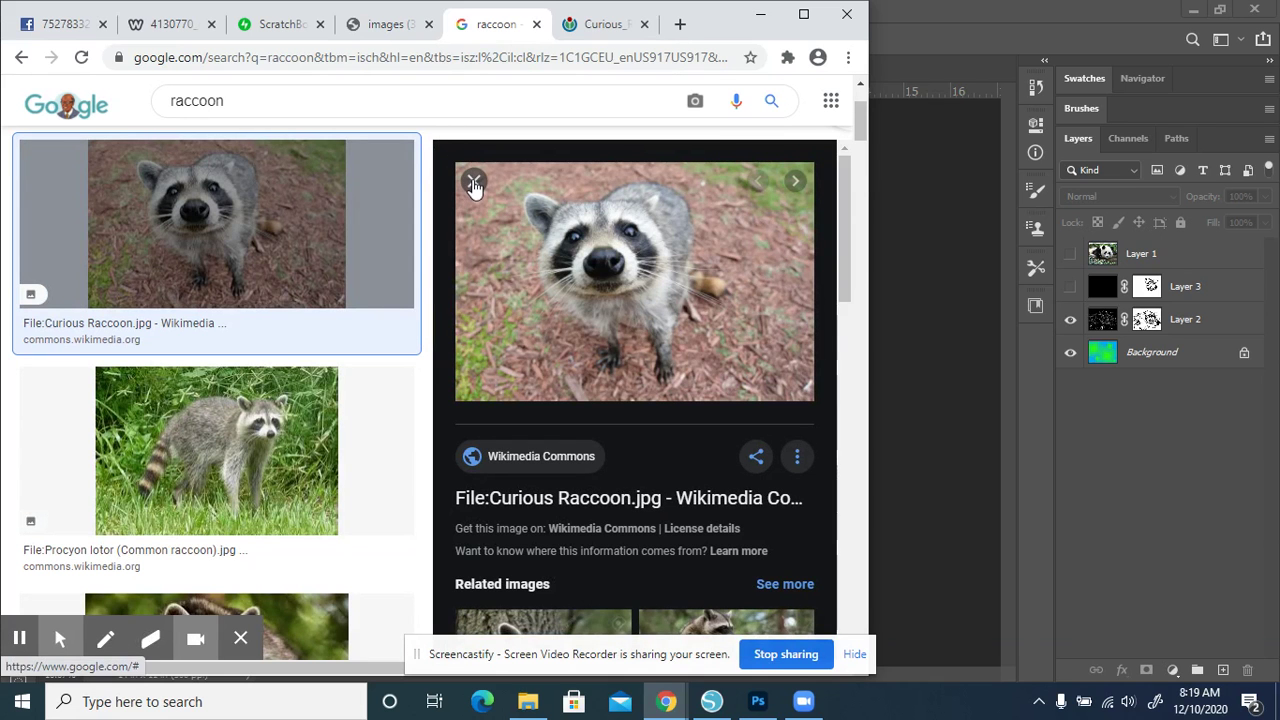
click(474, 181)
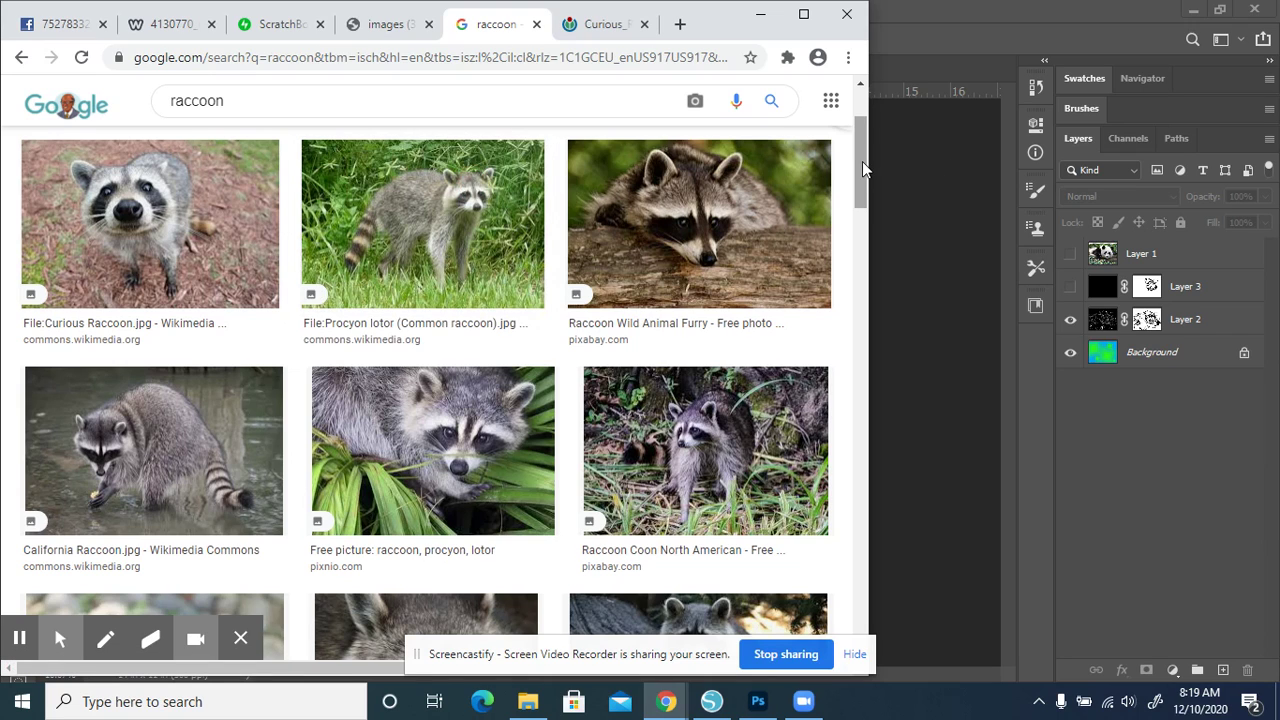
drag(862, 161, 862, 115)
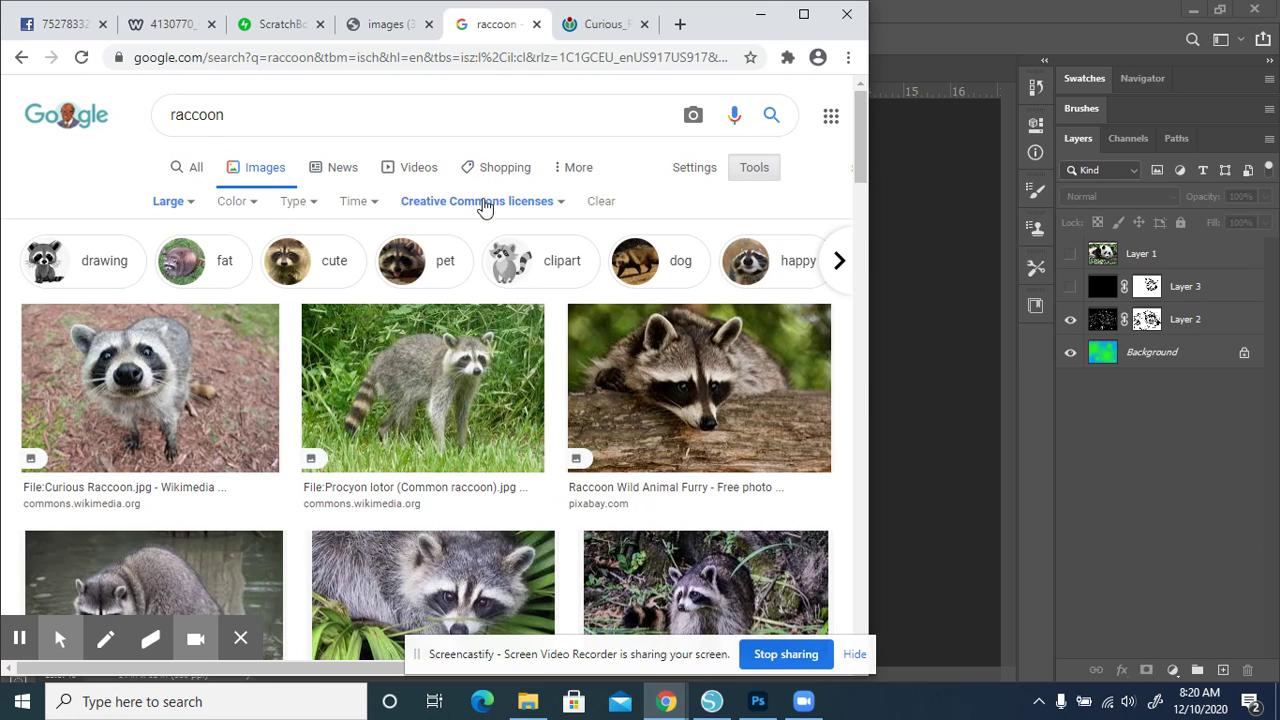
click(541, 205)
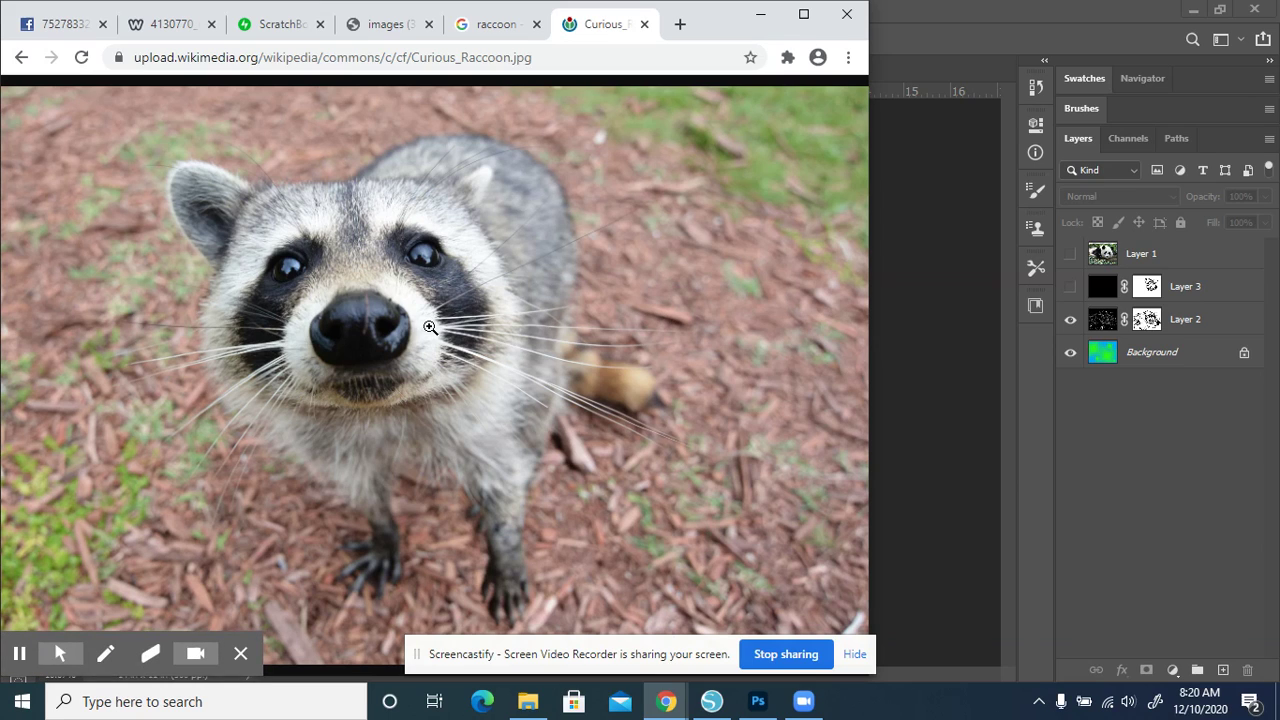
Copy the Curious Raccoon photo and switch to the Photoshop panda artwork
right_click(405, 330)
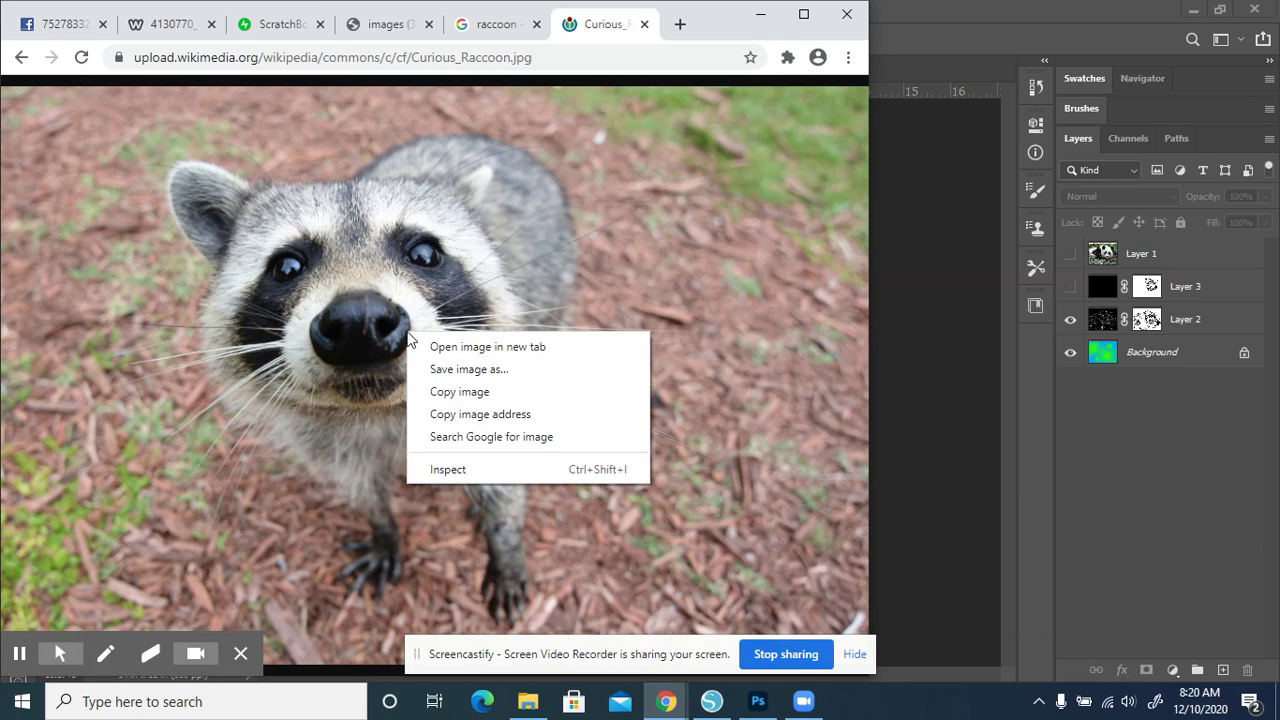
click(453, 393)
click(924, 8)
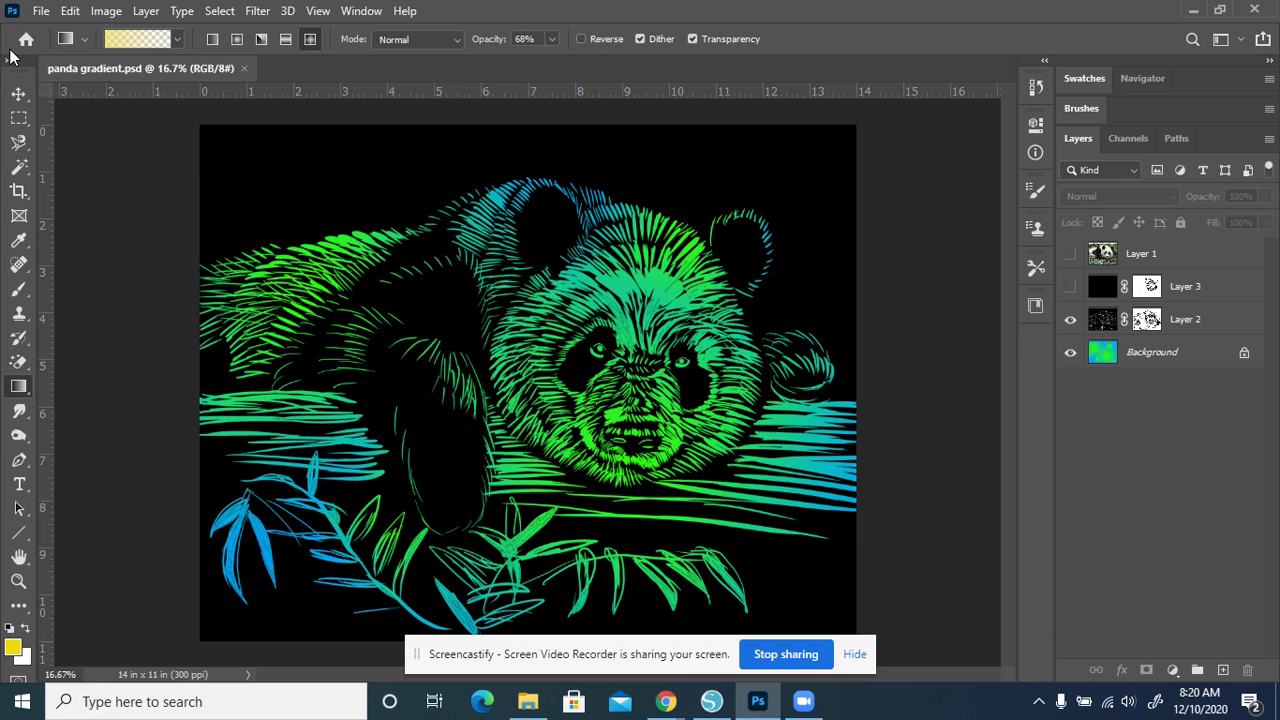
Create a new 14 x 11 inch document at 300 ppi resolution
key(ctrl+n)
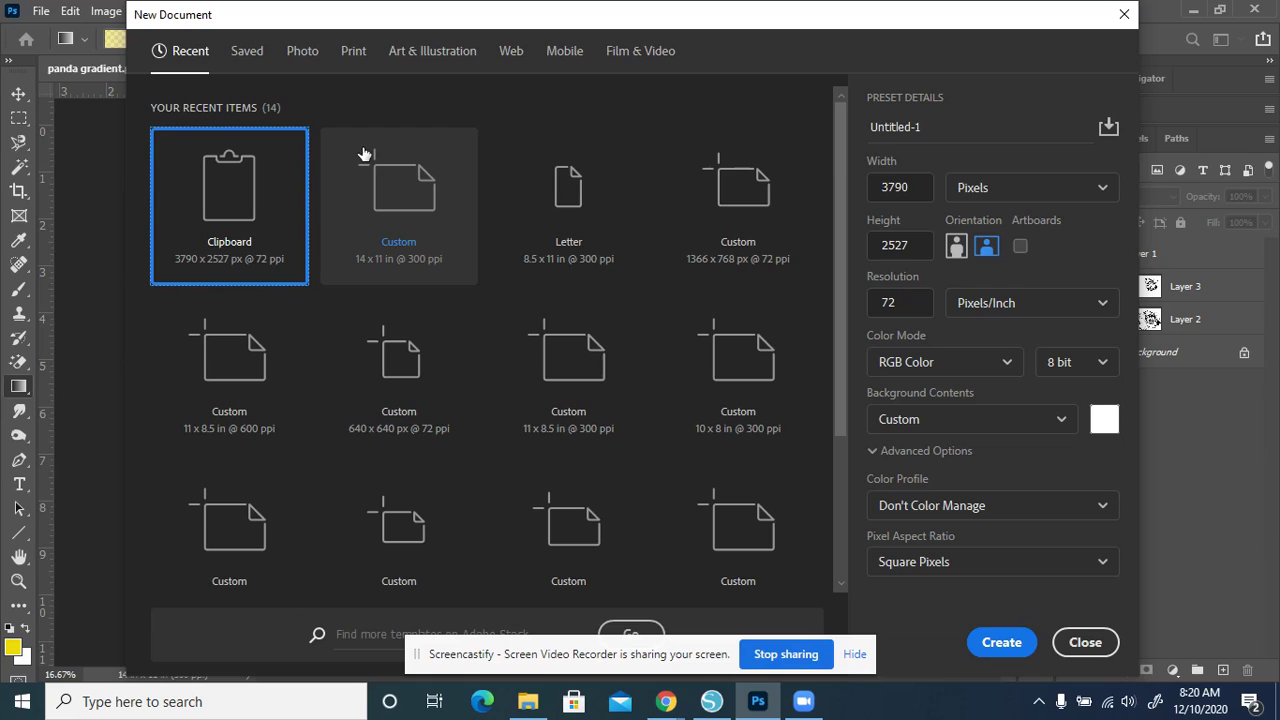
click(1018, 190)
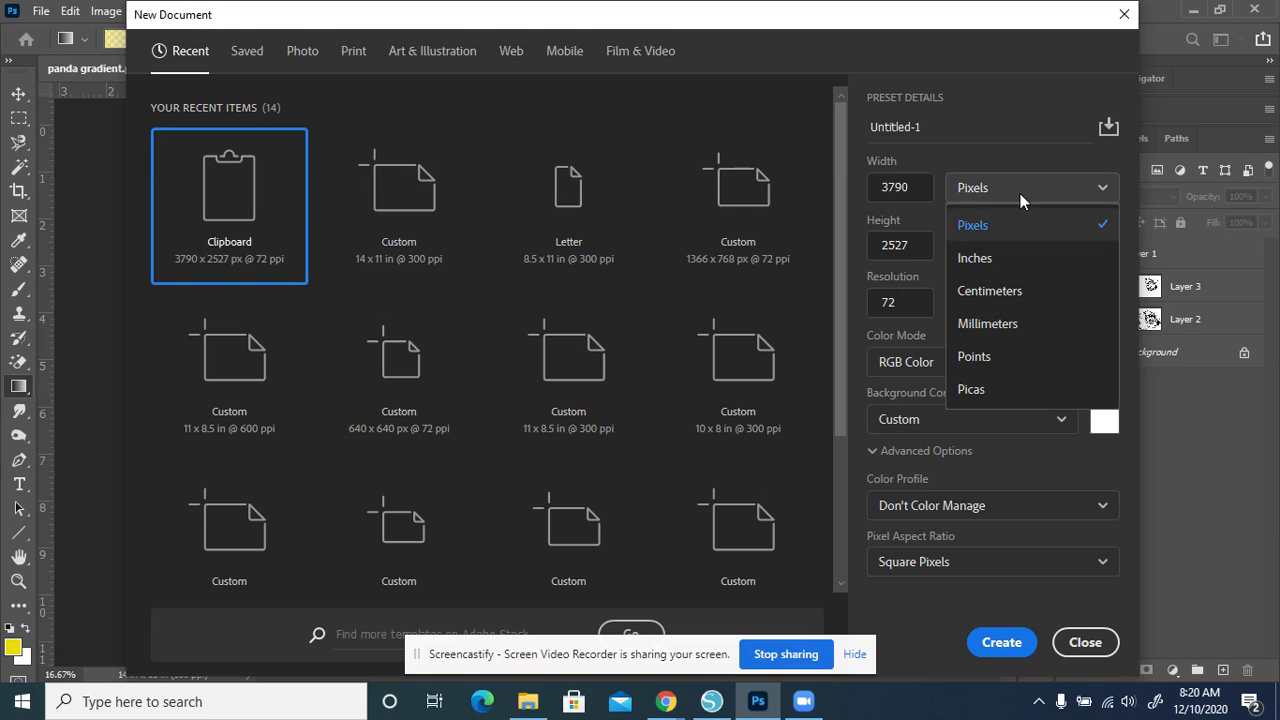
click(1008, 260)
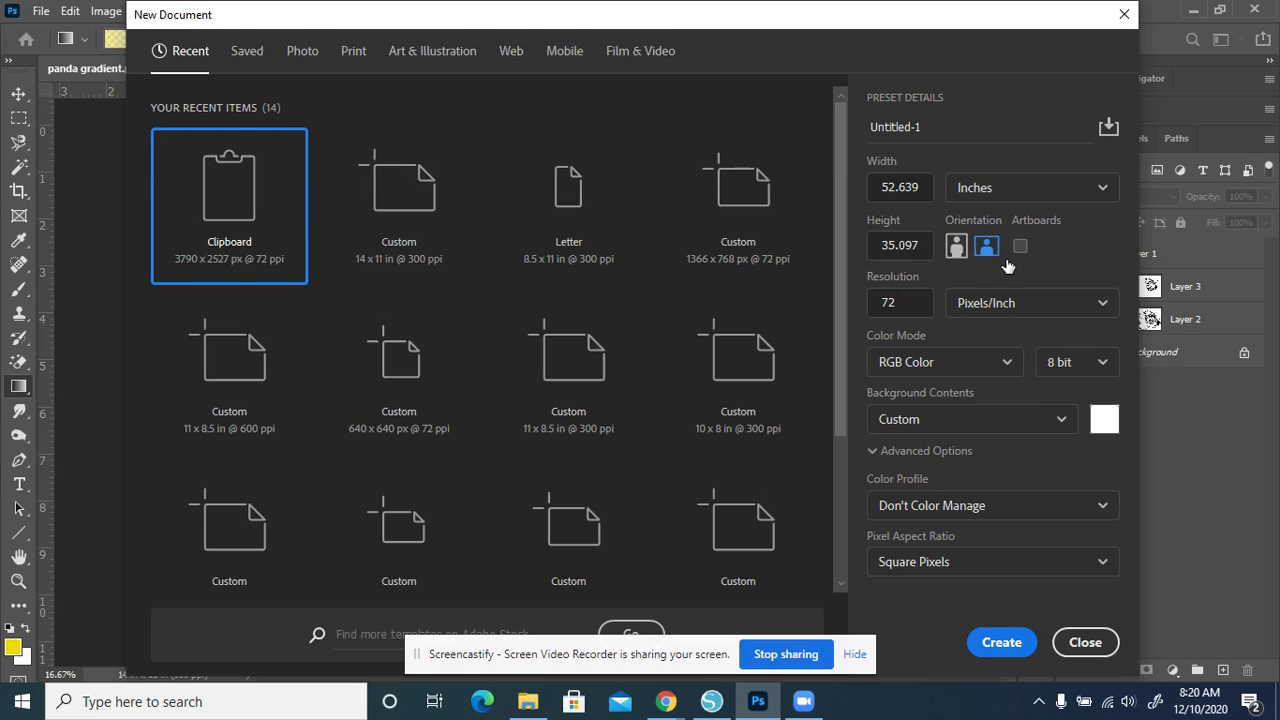
click(915, 187)
text(14)
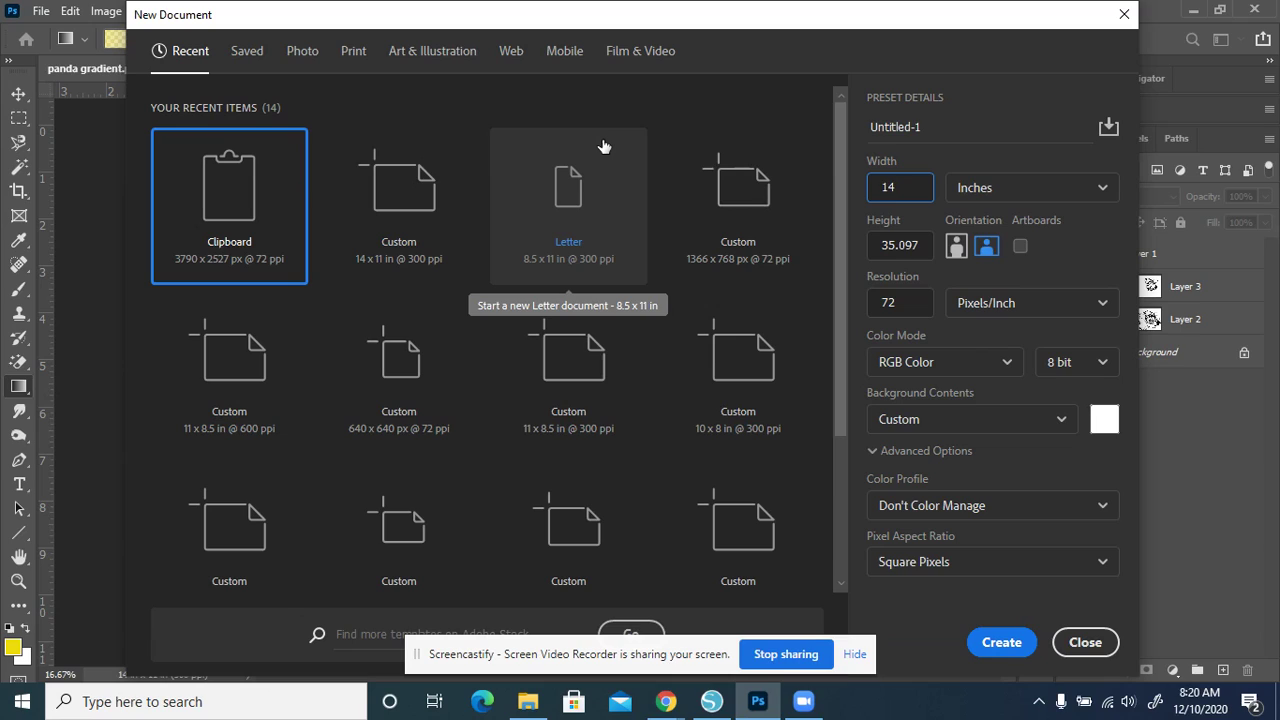
key(Tab)
key(Tab)
text(1)
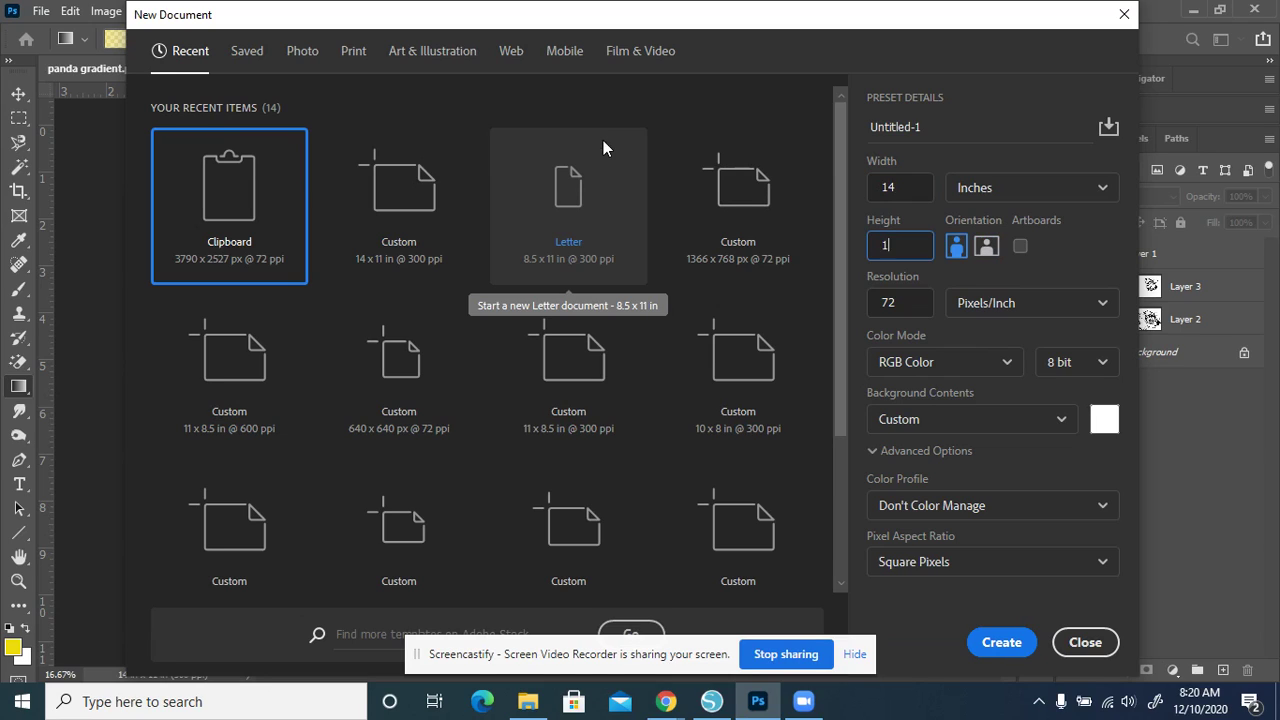
text(1)
key(Tab)
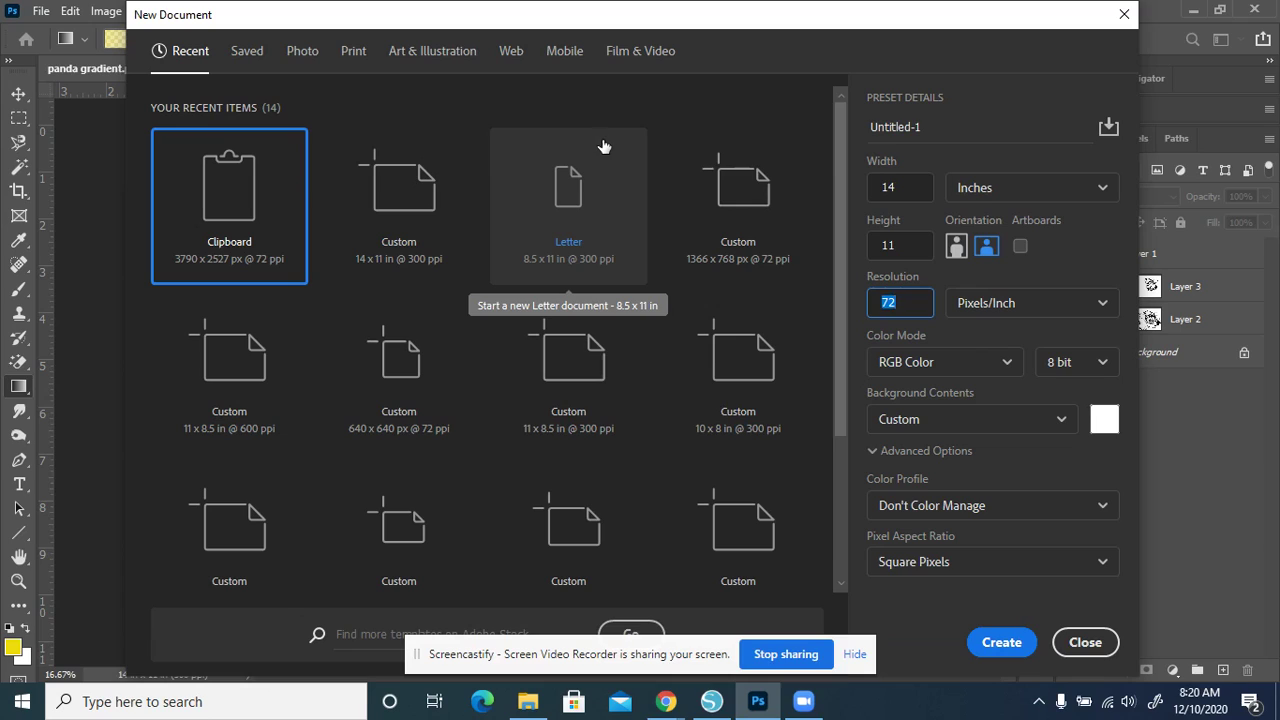
text(300)
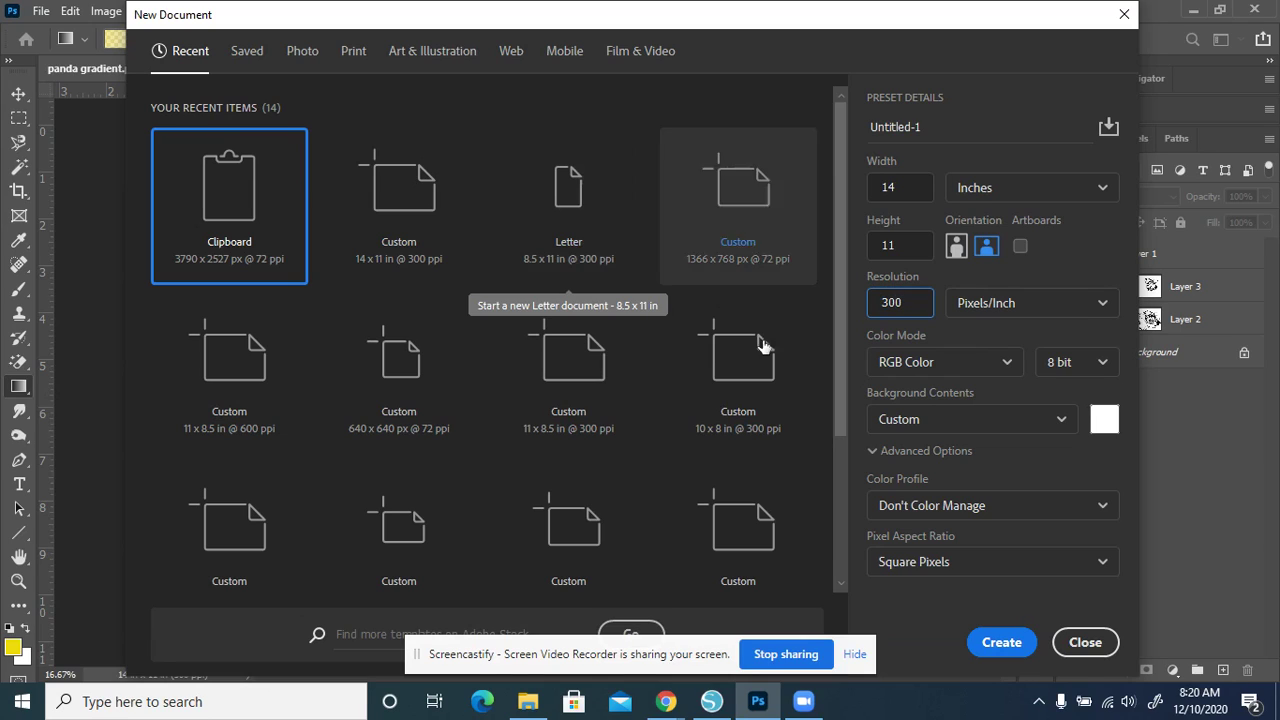
click(990, 642)
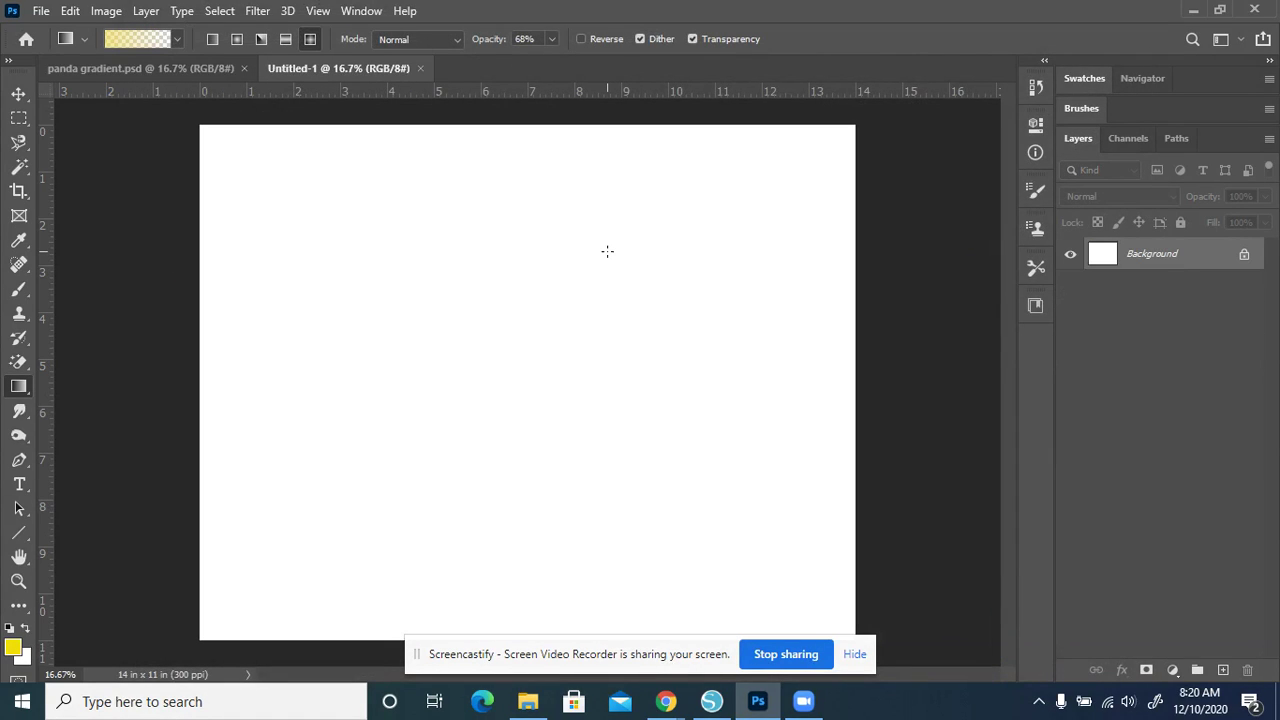
Paste the raccoon photo as Layer 1 and scale it to about 189% to fill the canvas
key(ctrl+v)
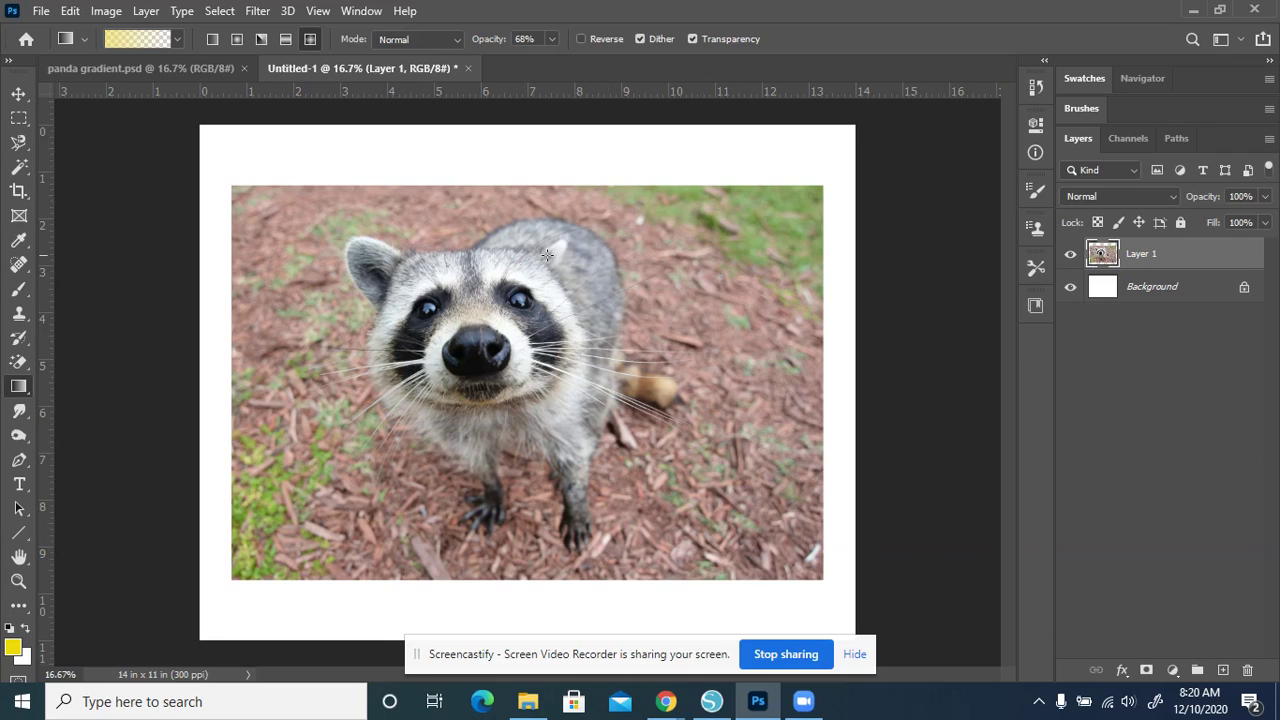
click(21, 97)
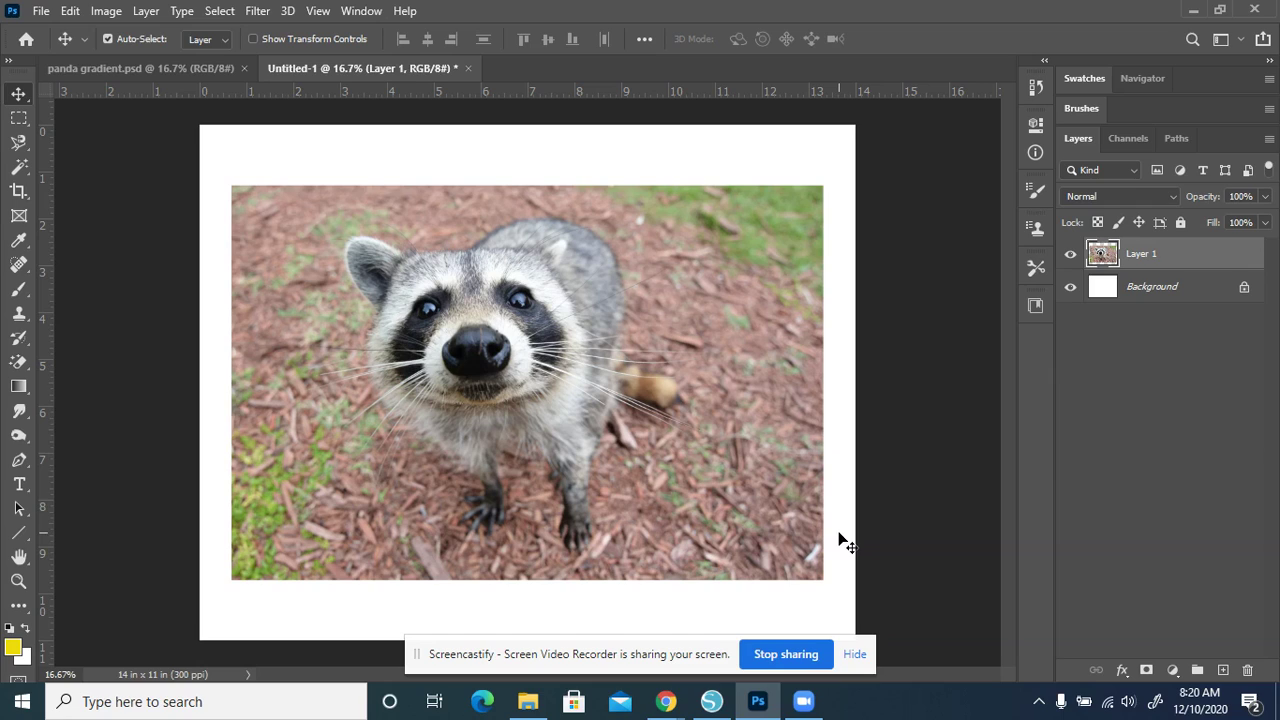
key(ctrl+t)
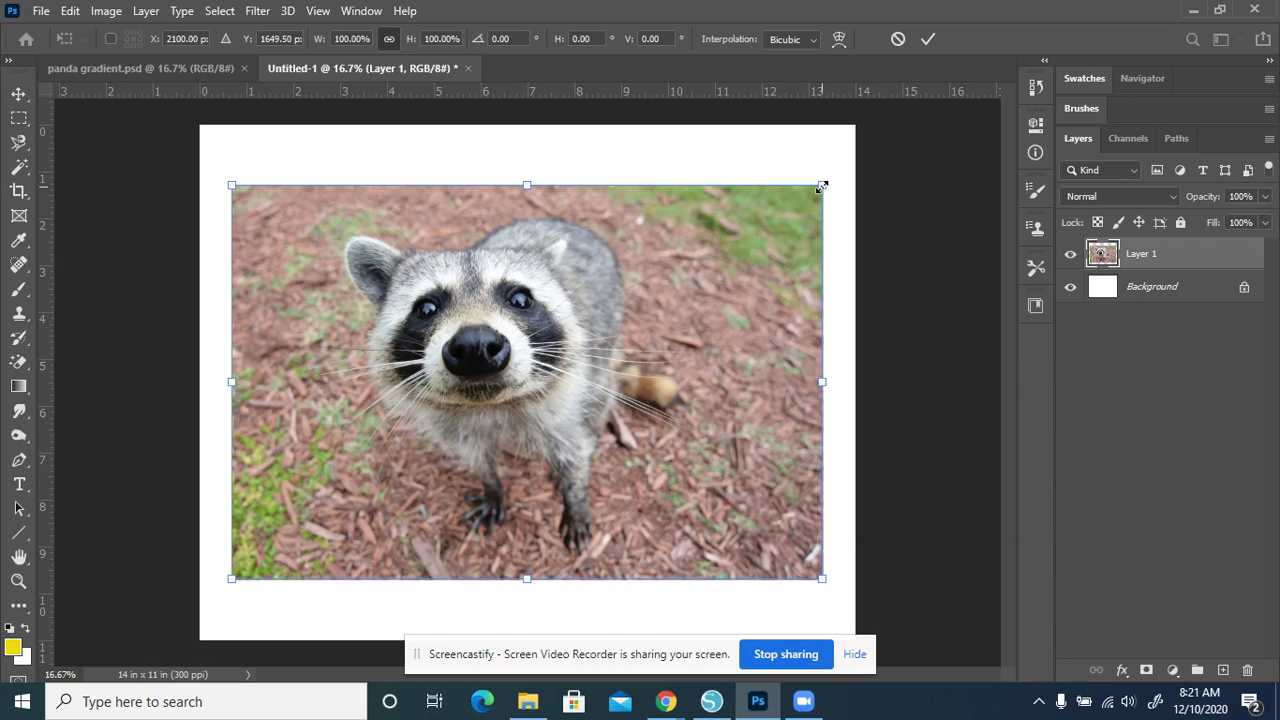
drag(821, 186, 951, 99)
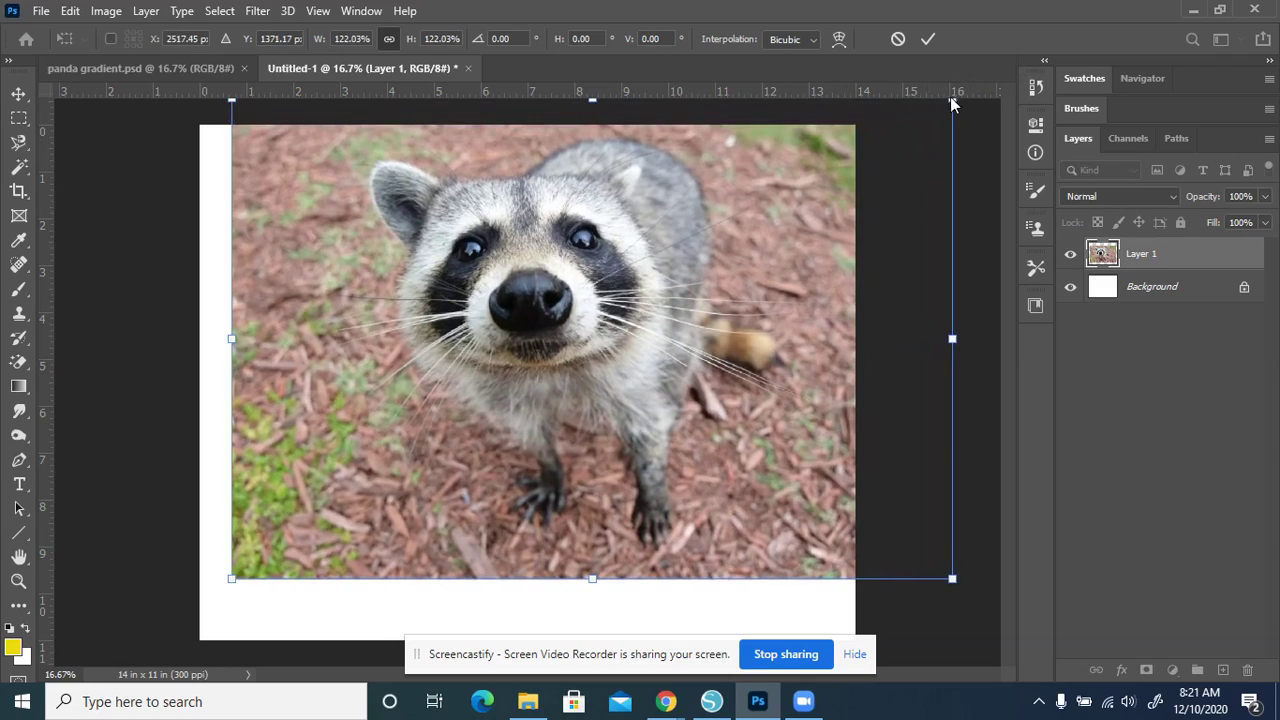
drag(231, 580, 62, 690)
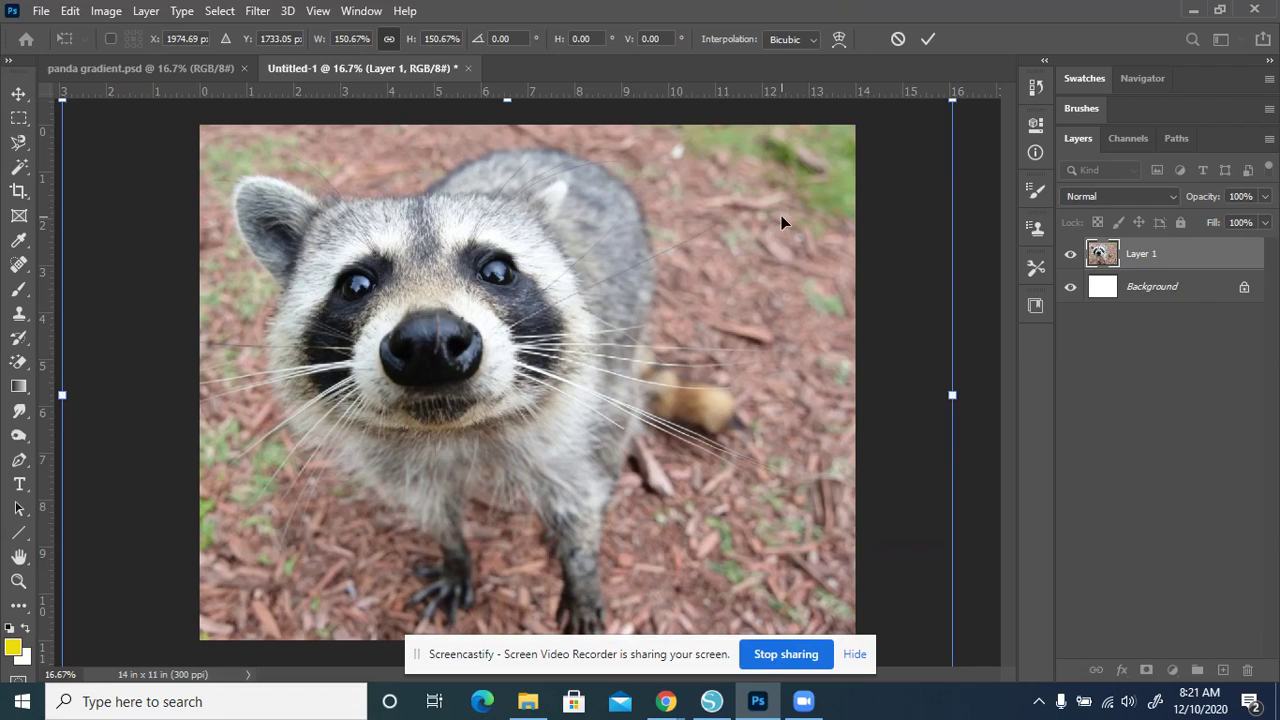
drag(781, 215, 788, 280)
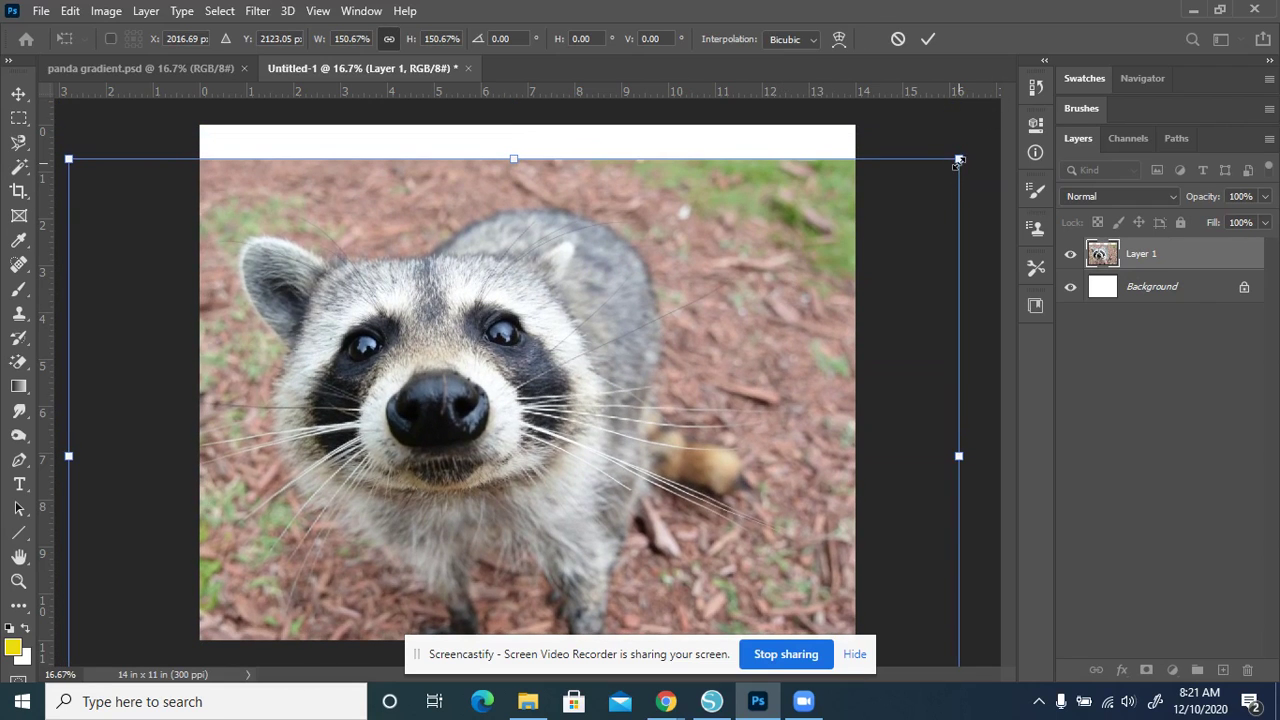
drag(958, 162, 1162, 40)
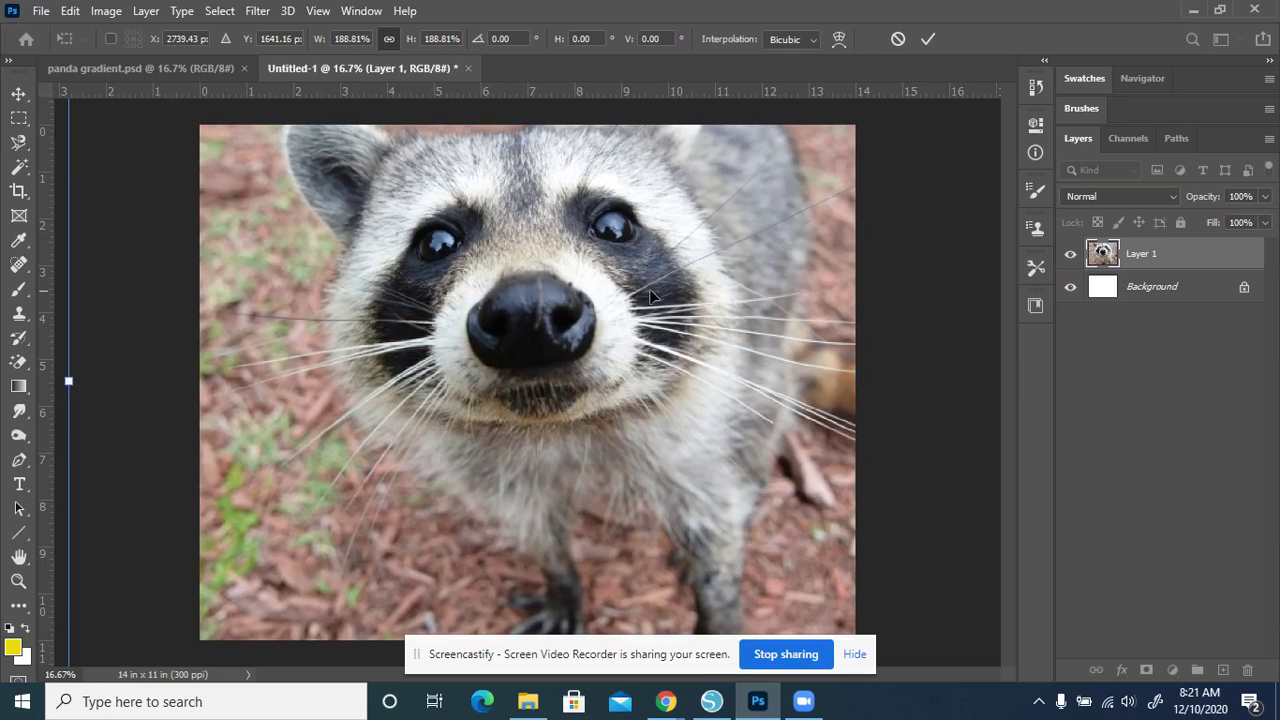
drag(650, 296, 623, 371)
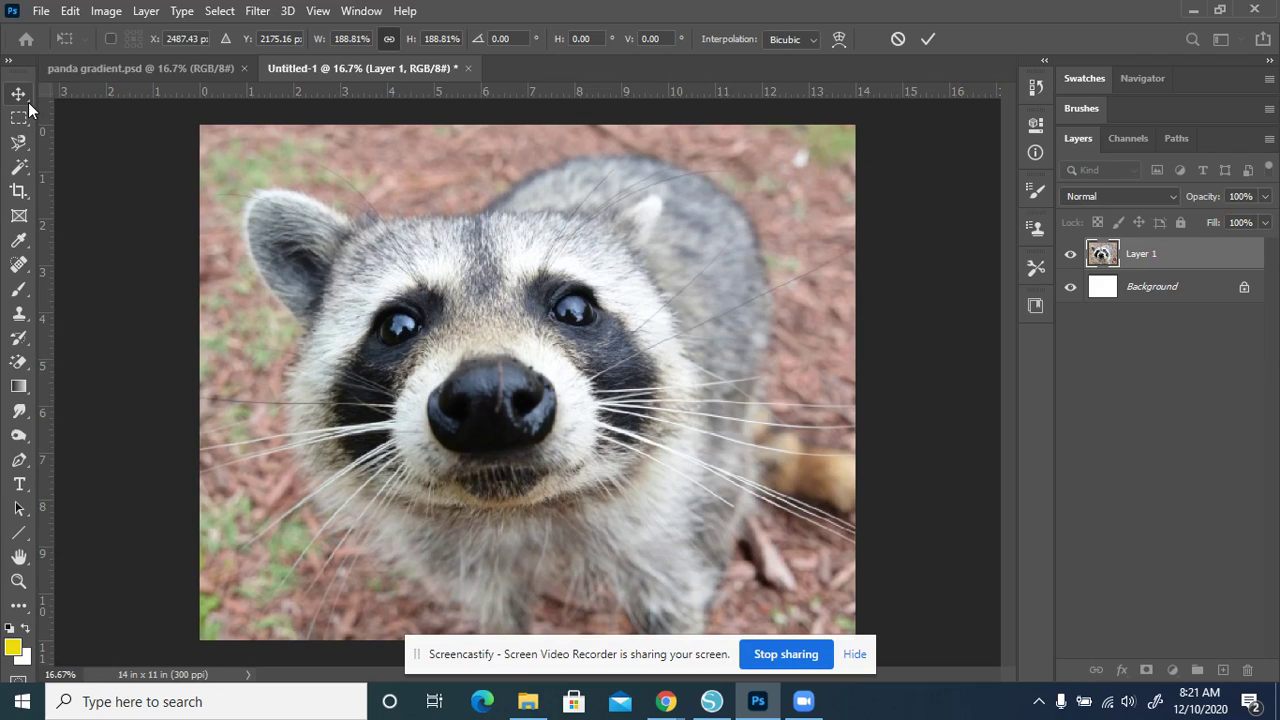
click(928, 38)
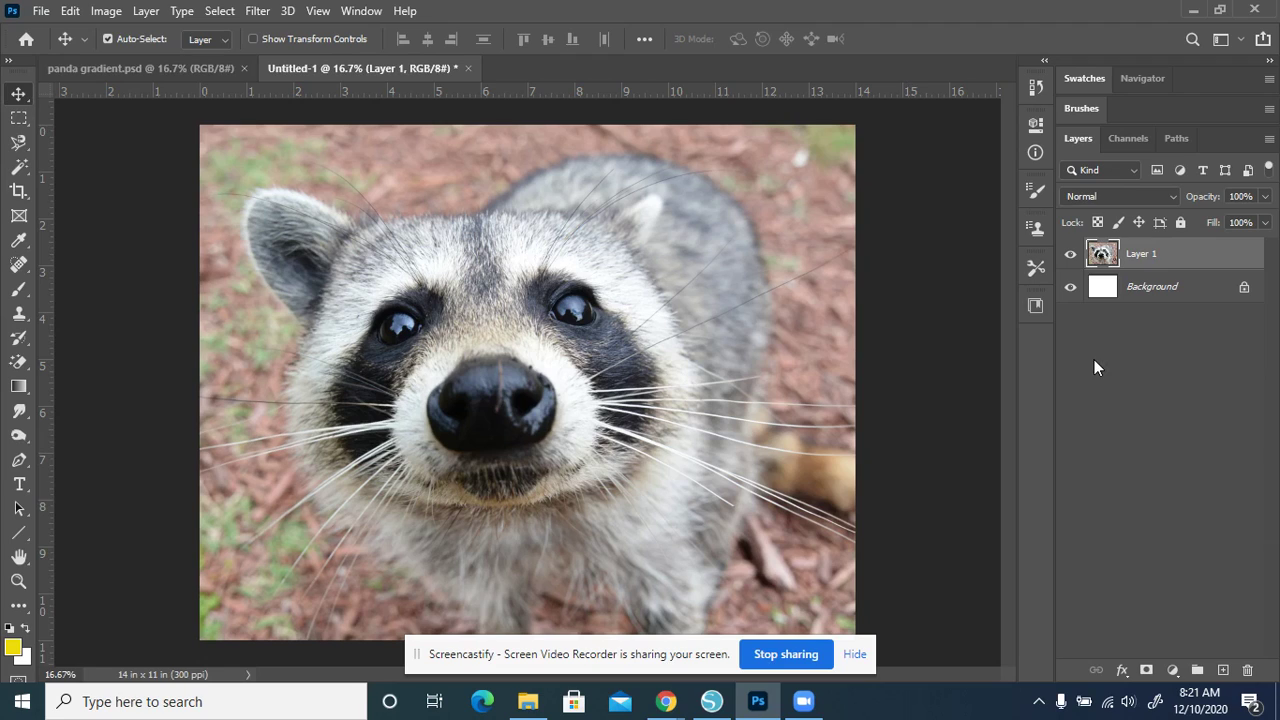
Hide the raccoon layer, select Background, and set the background colour to blue #097ff9
click(1069, 256)
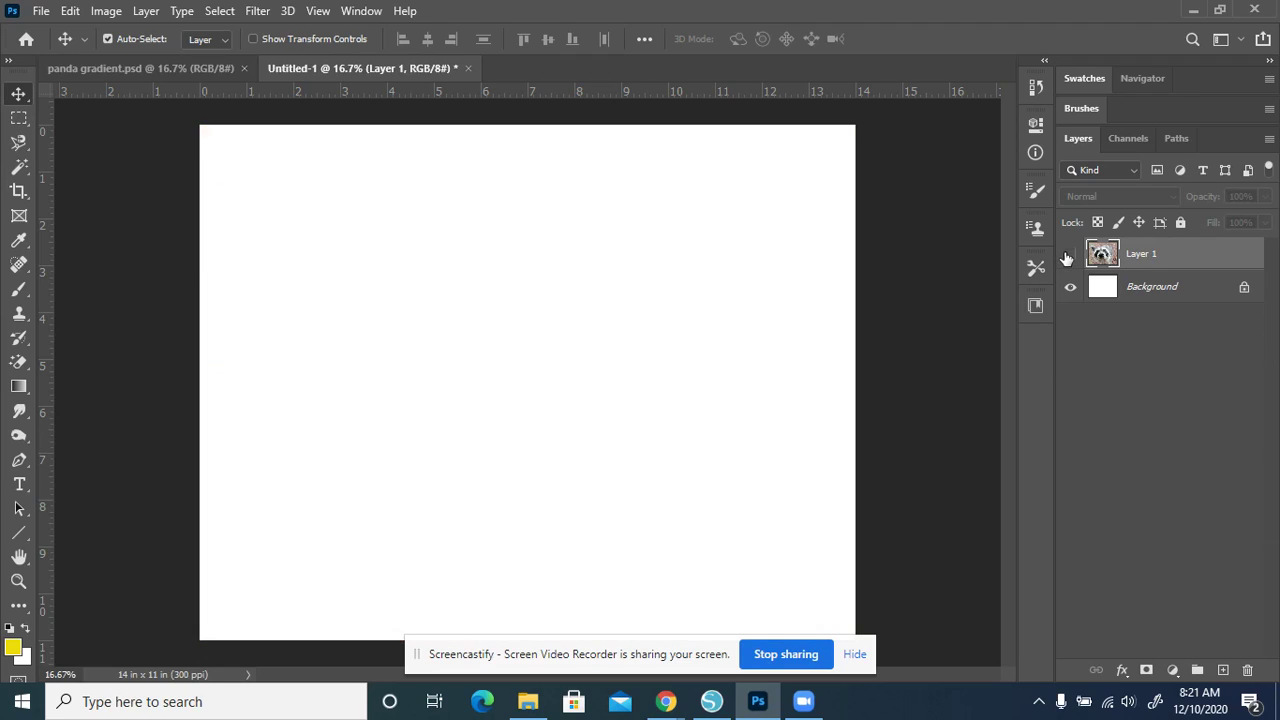
click(1208, 292)
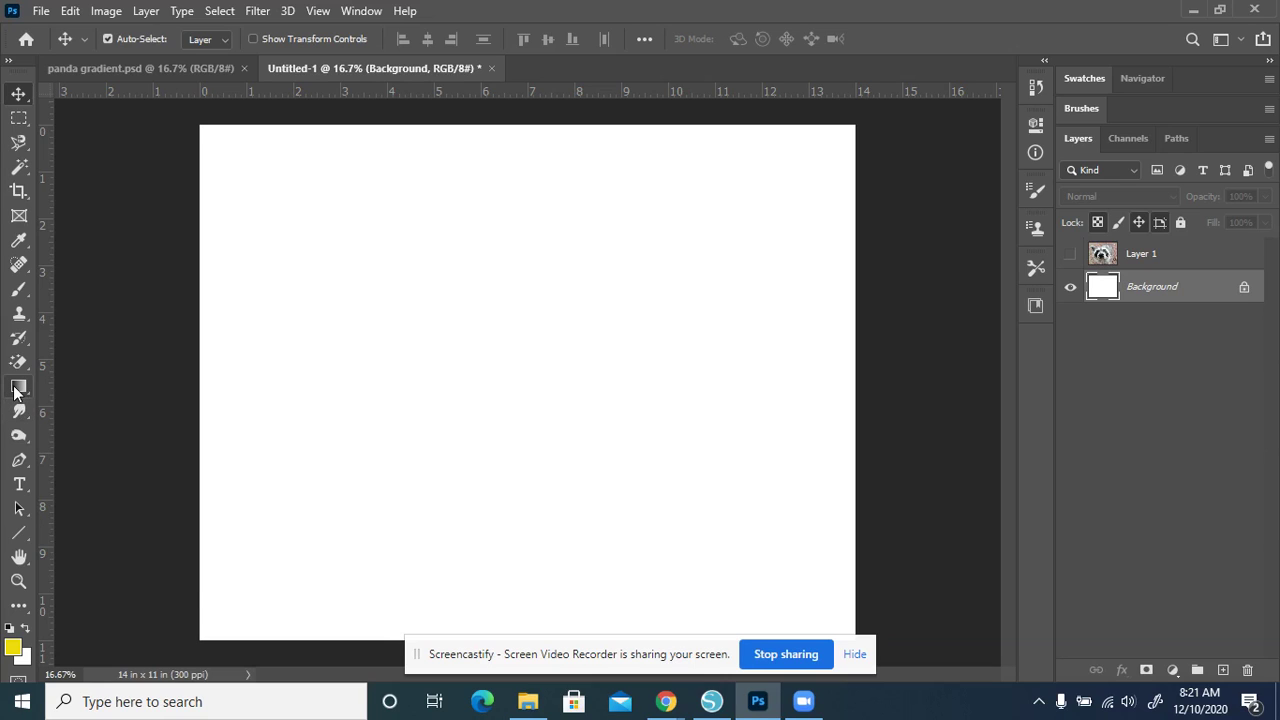
click(22, 657)
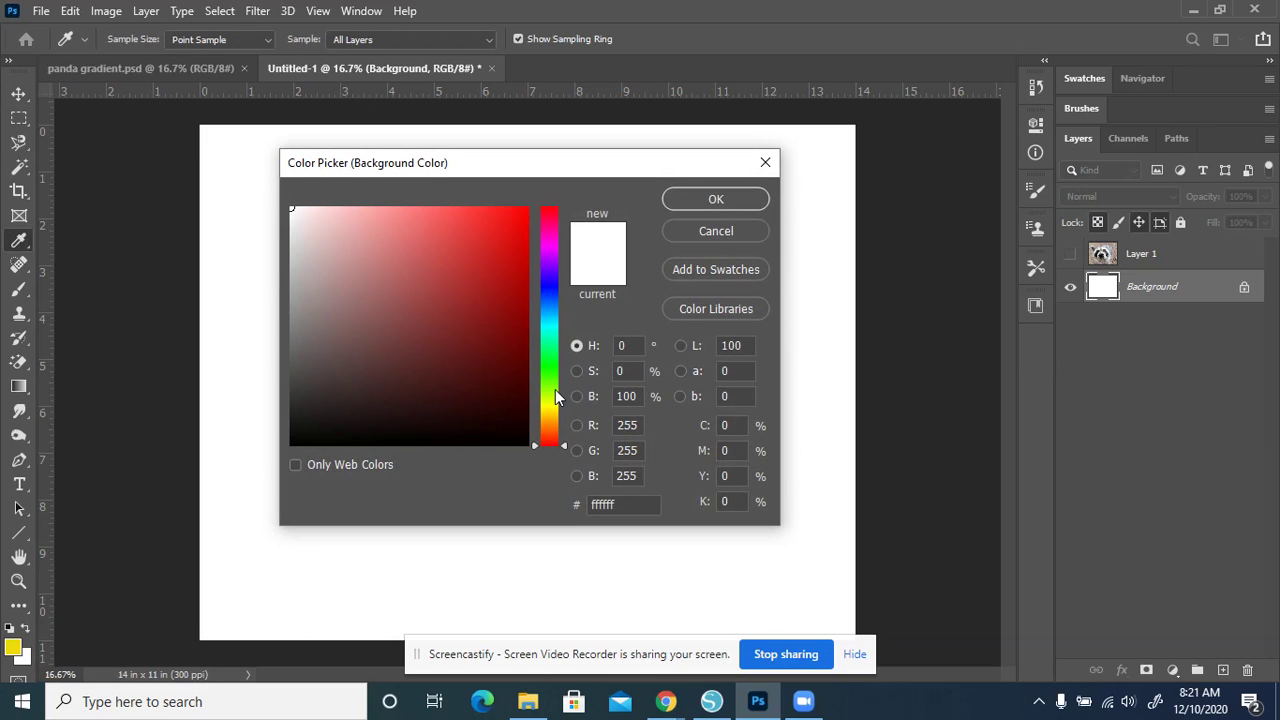
click(549, 299)
click(555, 306)
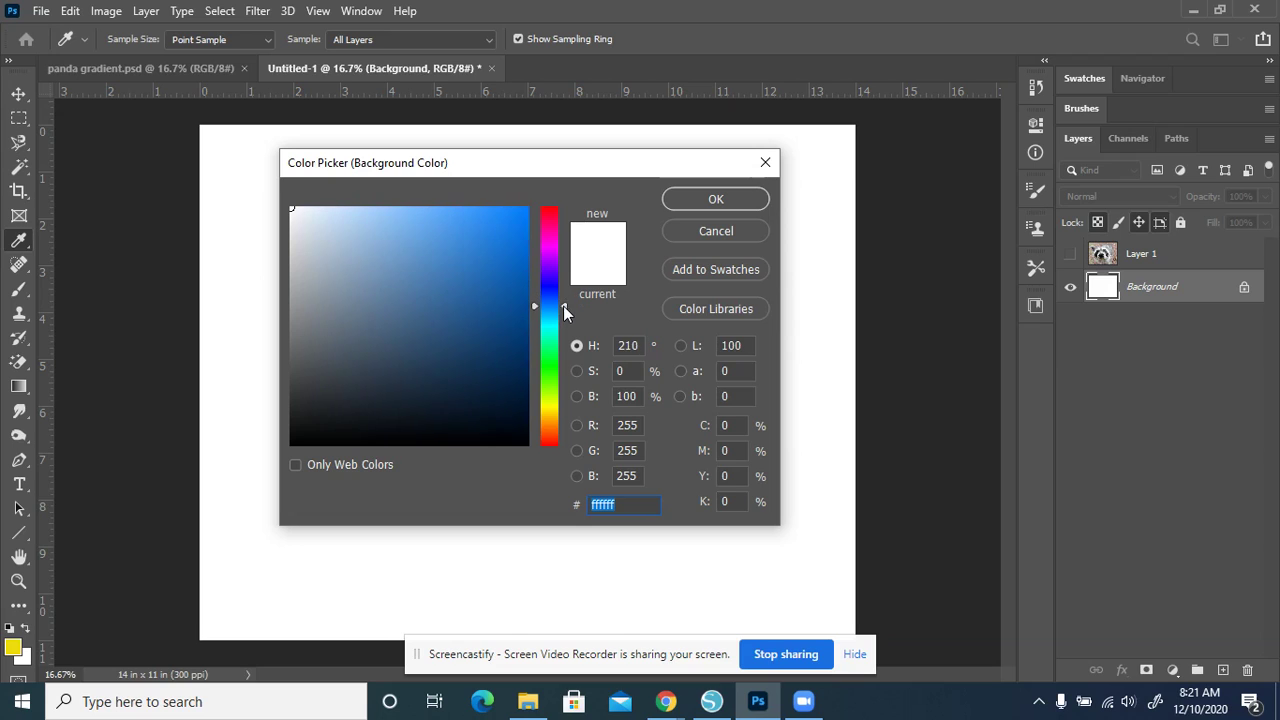
click(520, 212)
click(758, 200)
key(v)
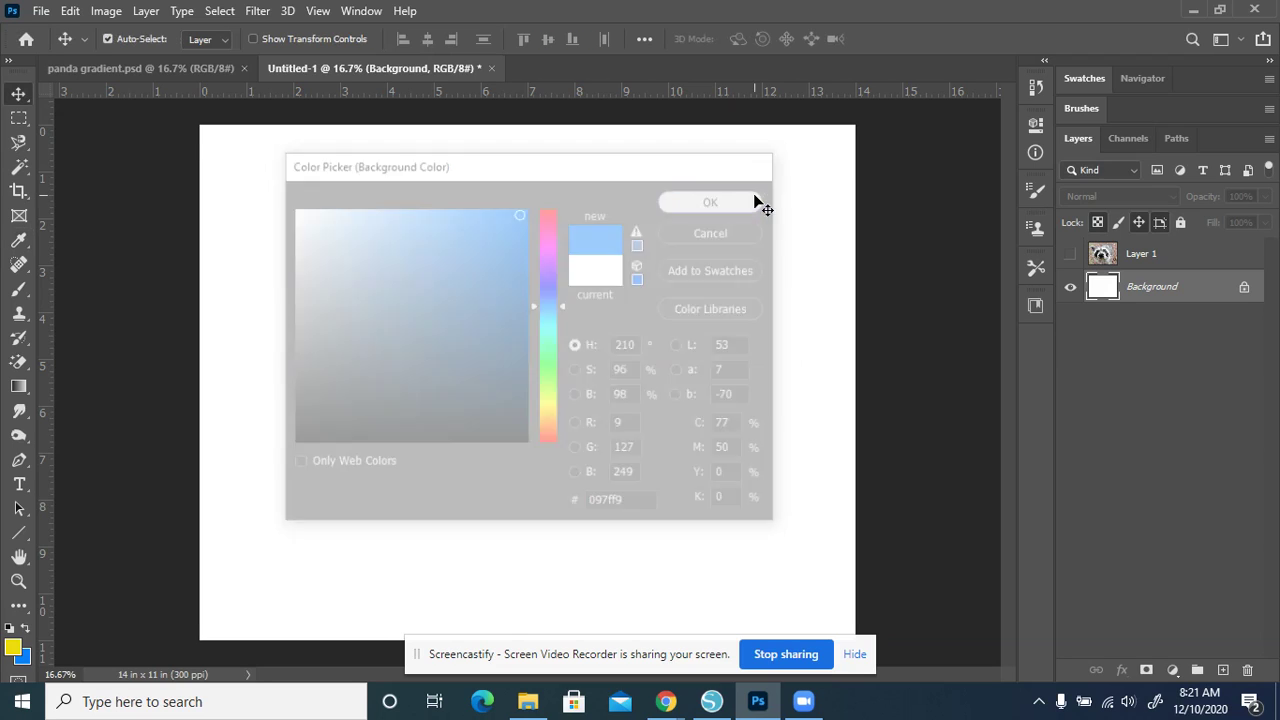
Fill the Background with a 100% opacity radial yellow-blue gradient centred top right
click(20, 388)
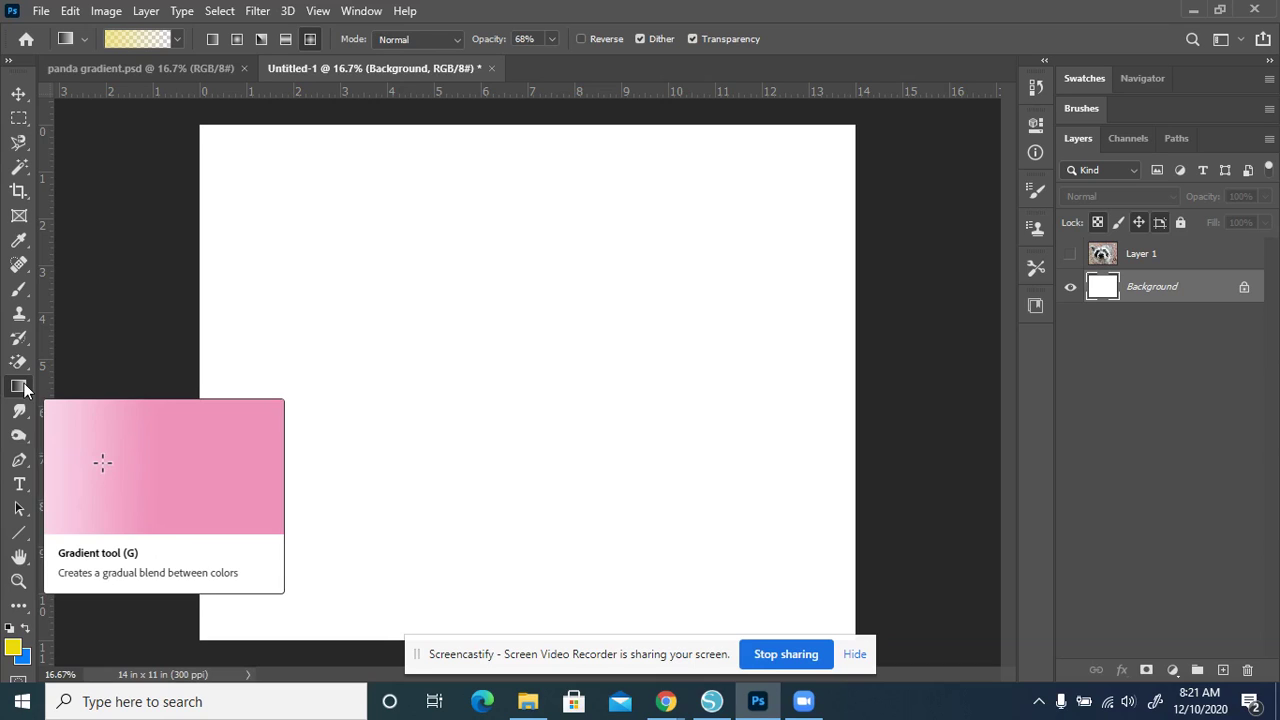
click(177, 39)
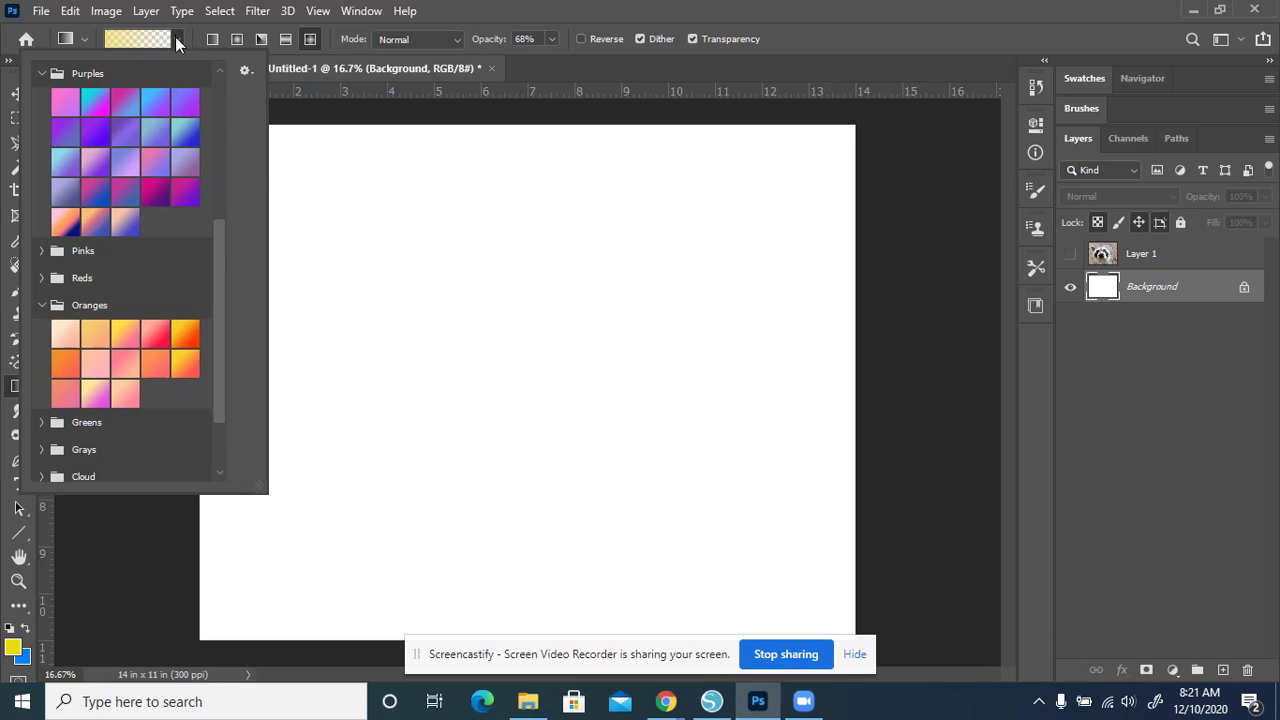
drag(224, 251, 212, 65)
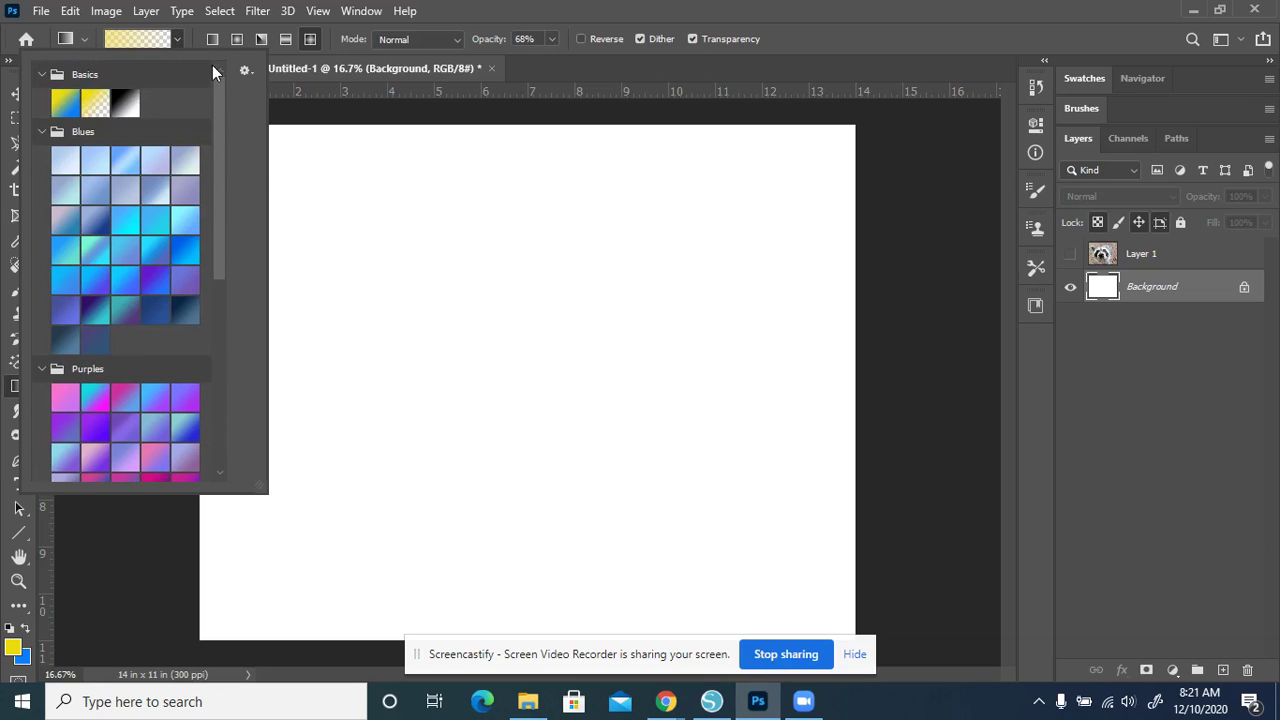
click(71, 110)
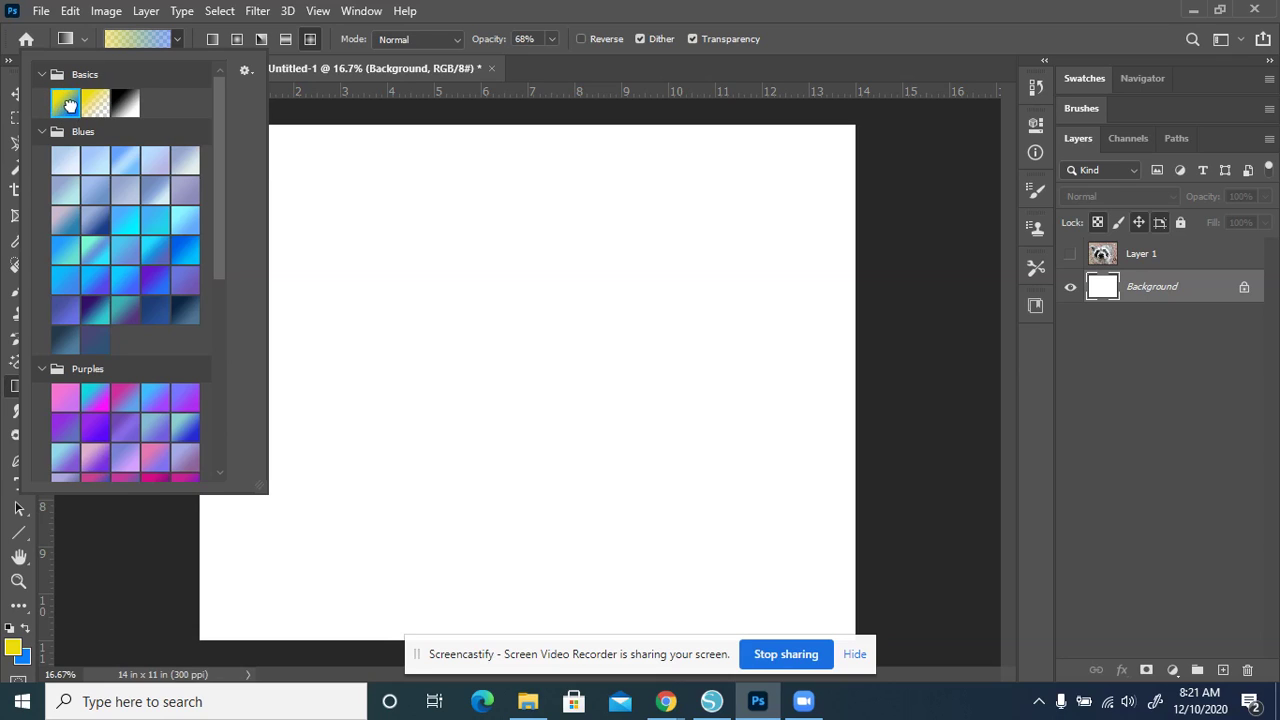
click(552, 38)
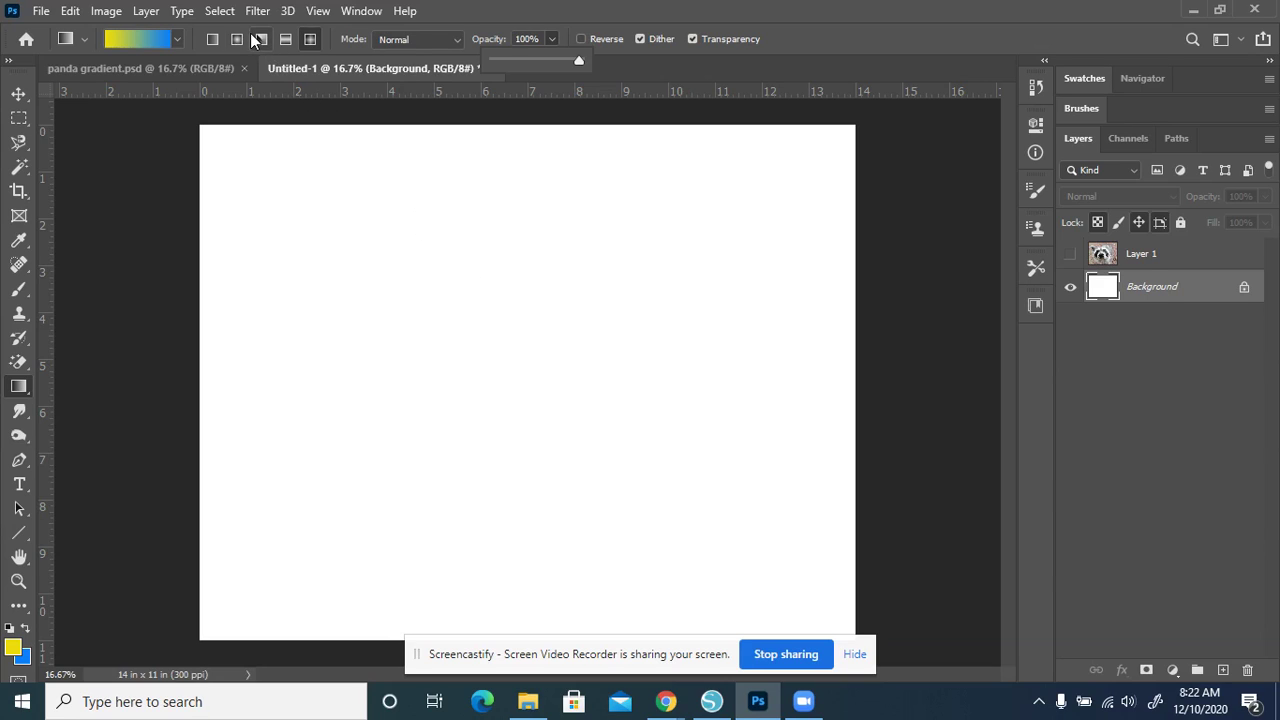
click(239, 41)
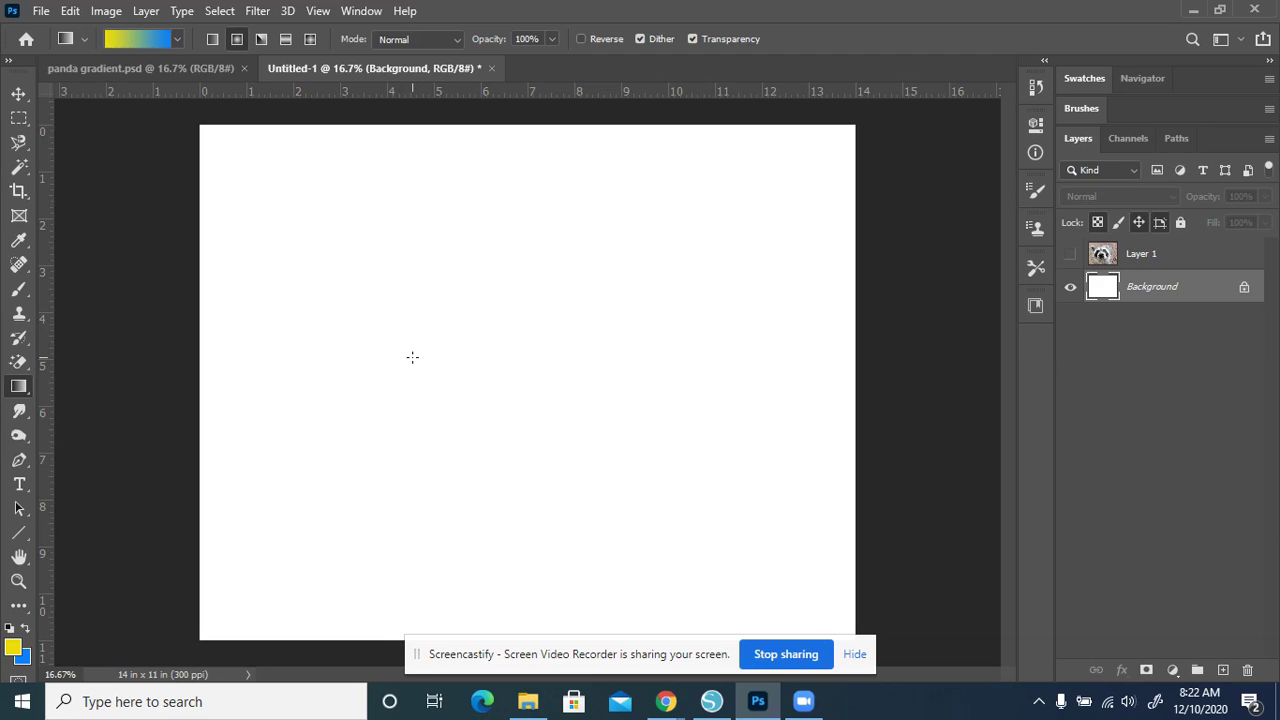
drag(412, 357, 297, 218)
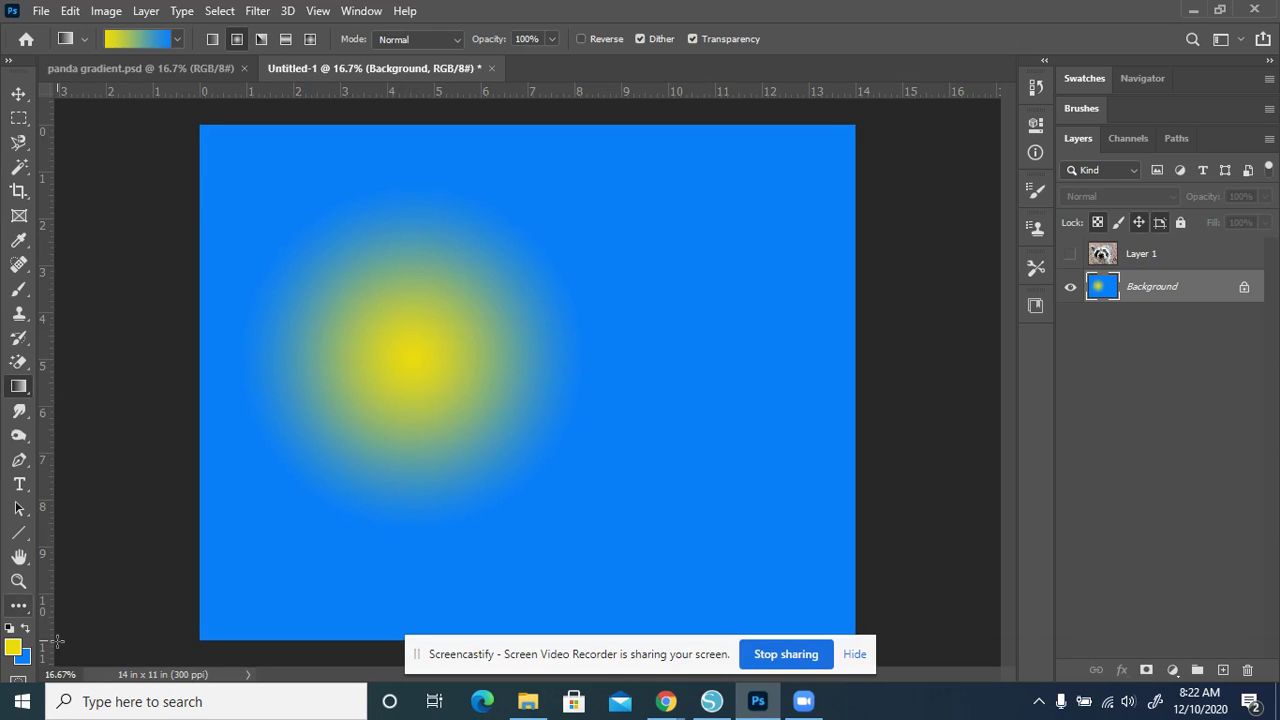
click(26, 629)
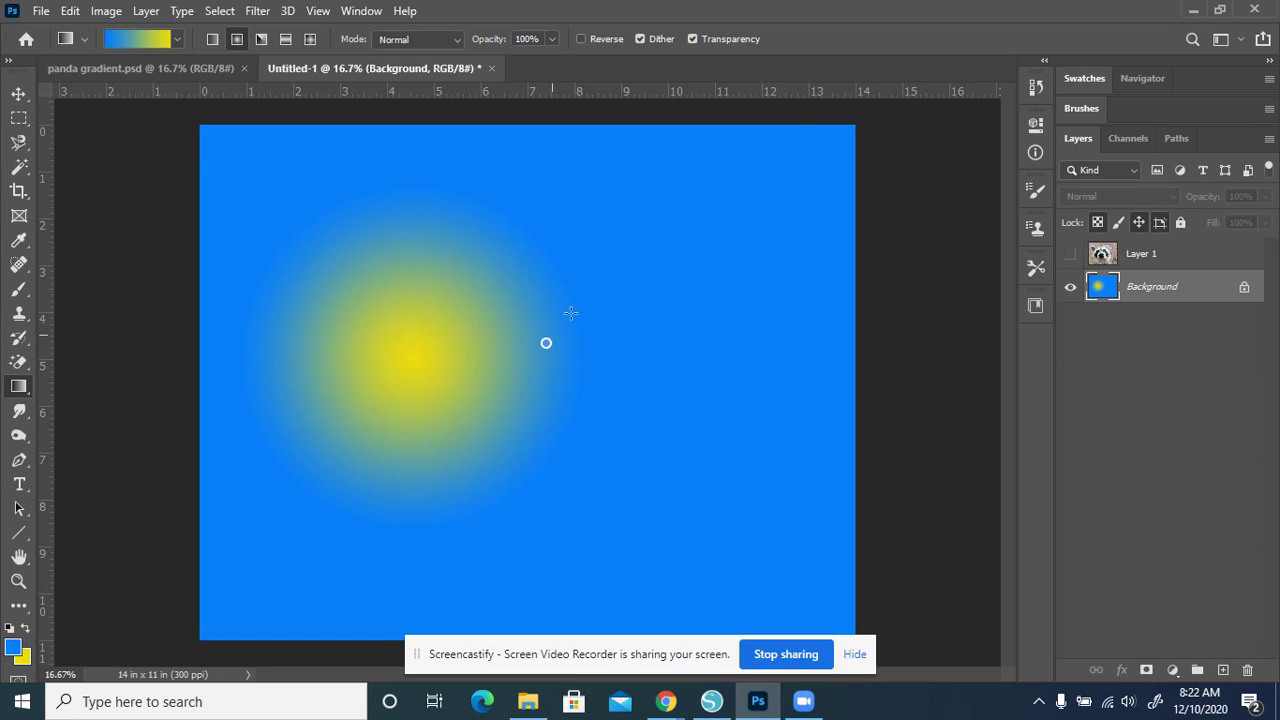
drag(571, 313, 792, 118)
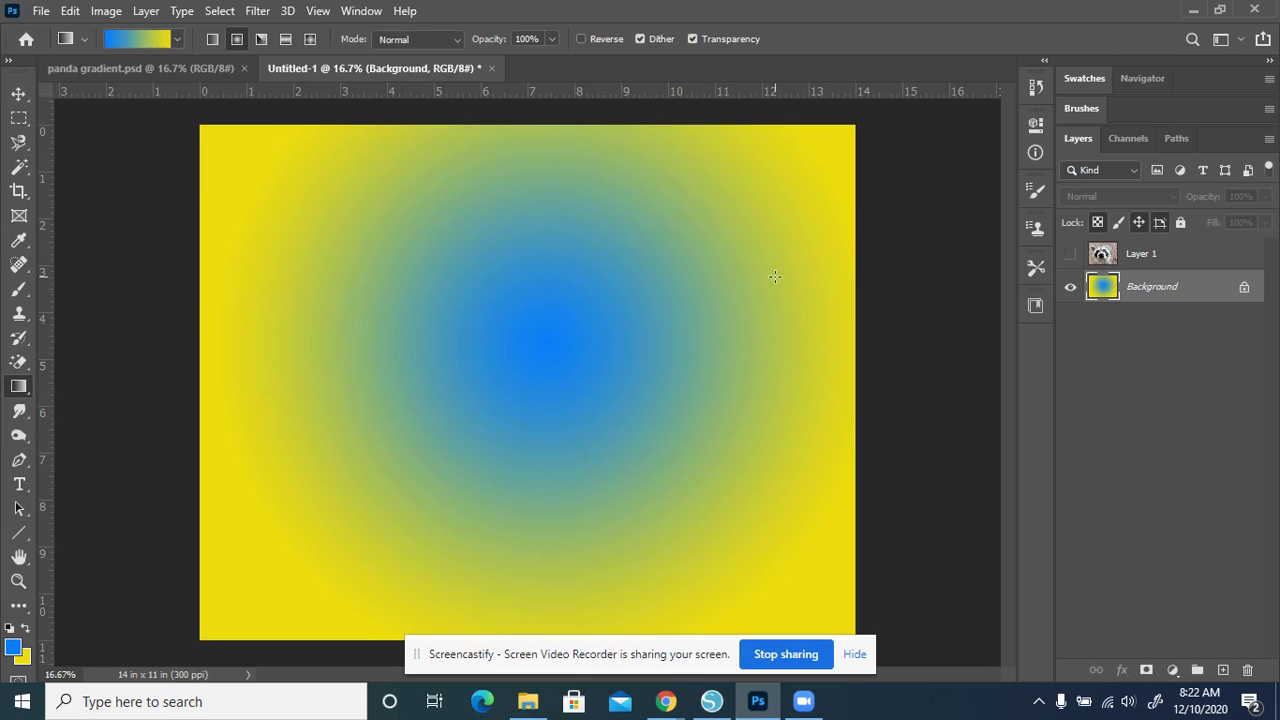
drag(735, 280, 623, 504)
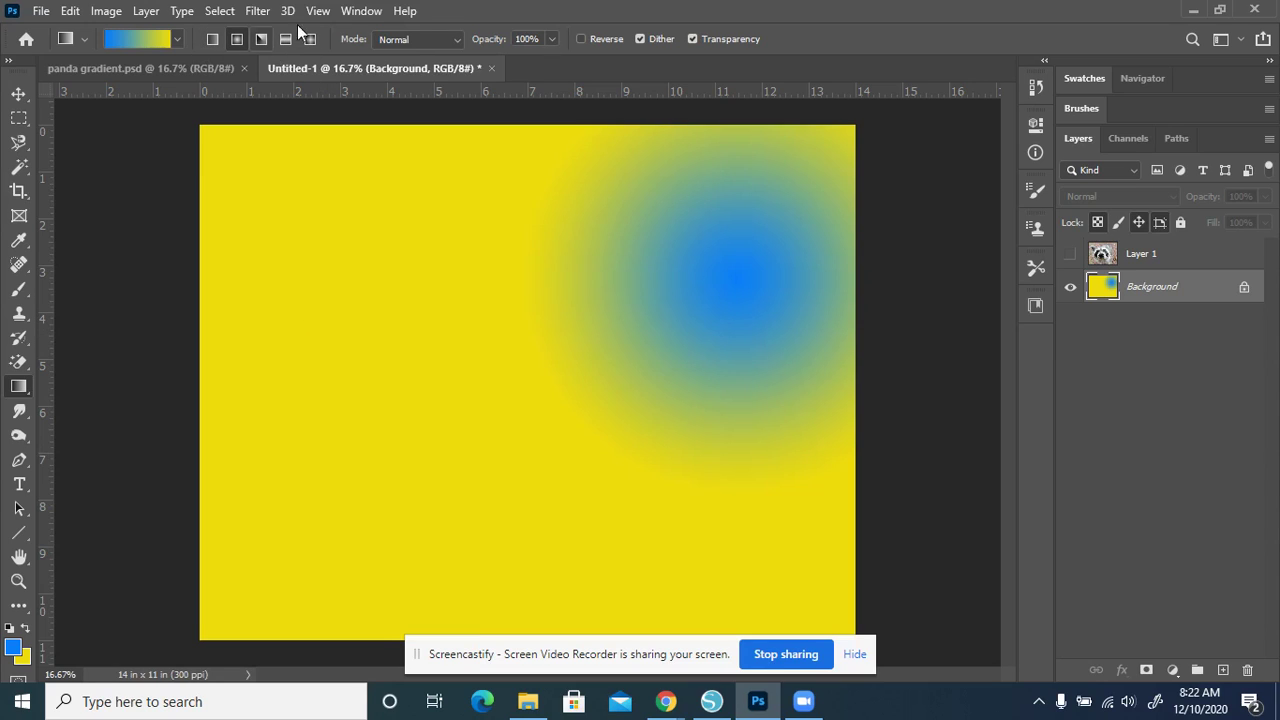
Add five soft blue radial blobs using the blue-to-transparent gradient
click(173, 38)
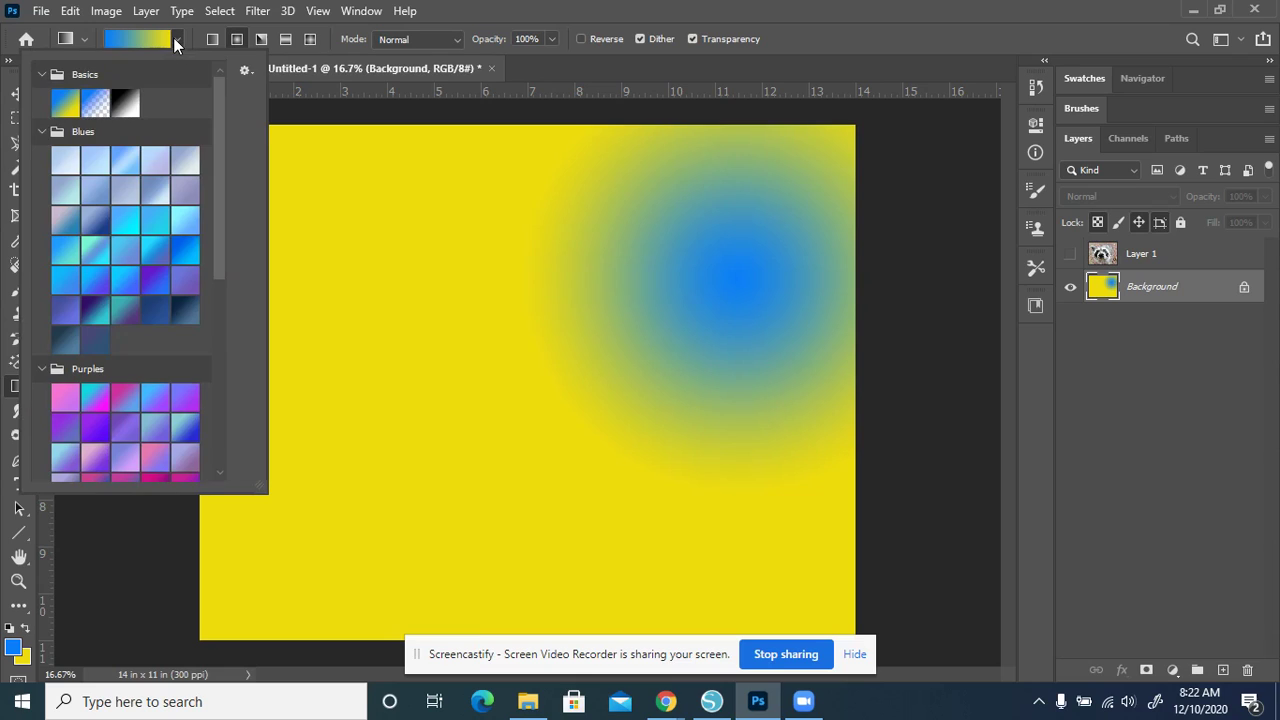
click(93, 106)
click(261, 38)
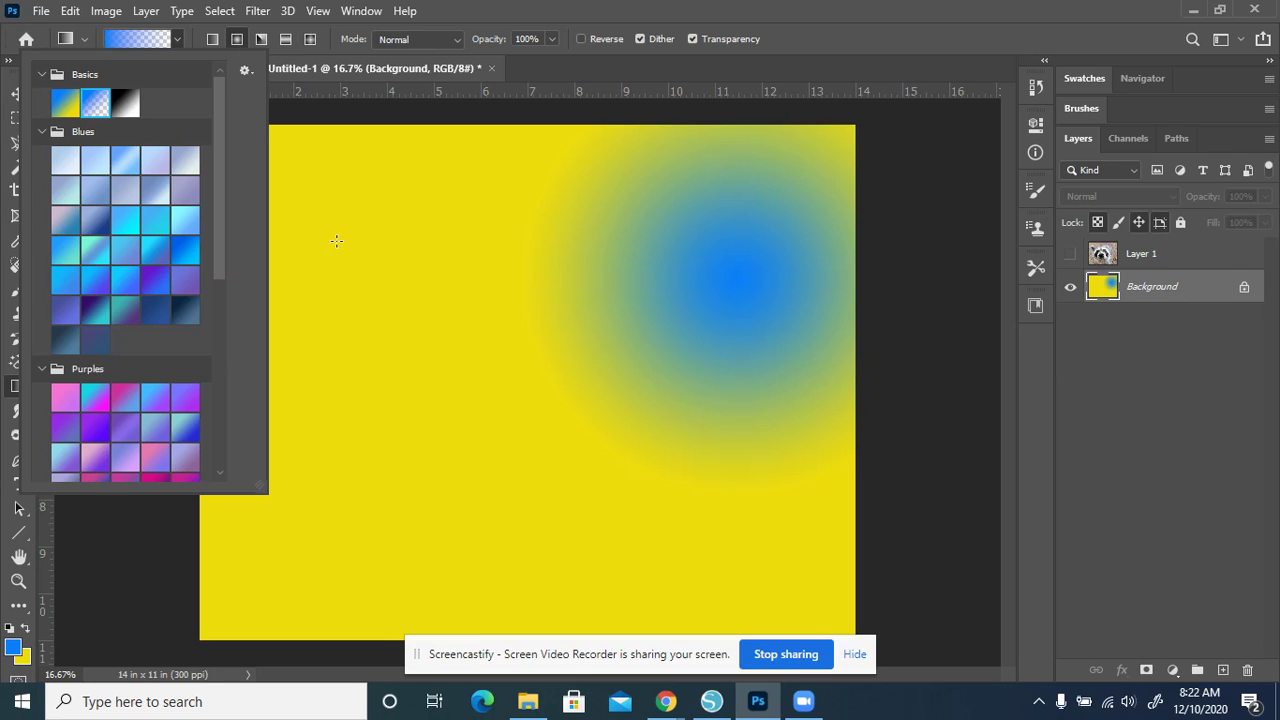
drag(330, 328, 445, 147)
drag(426, 600, 478, 544)
drag(544, 459, 562, 256)
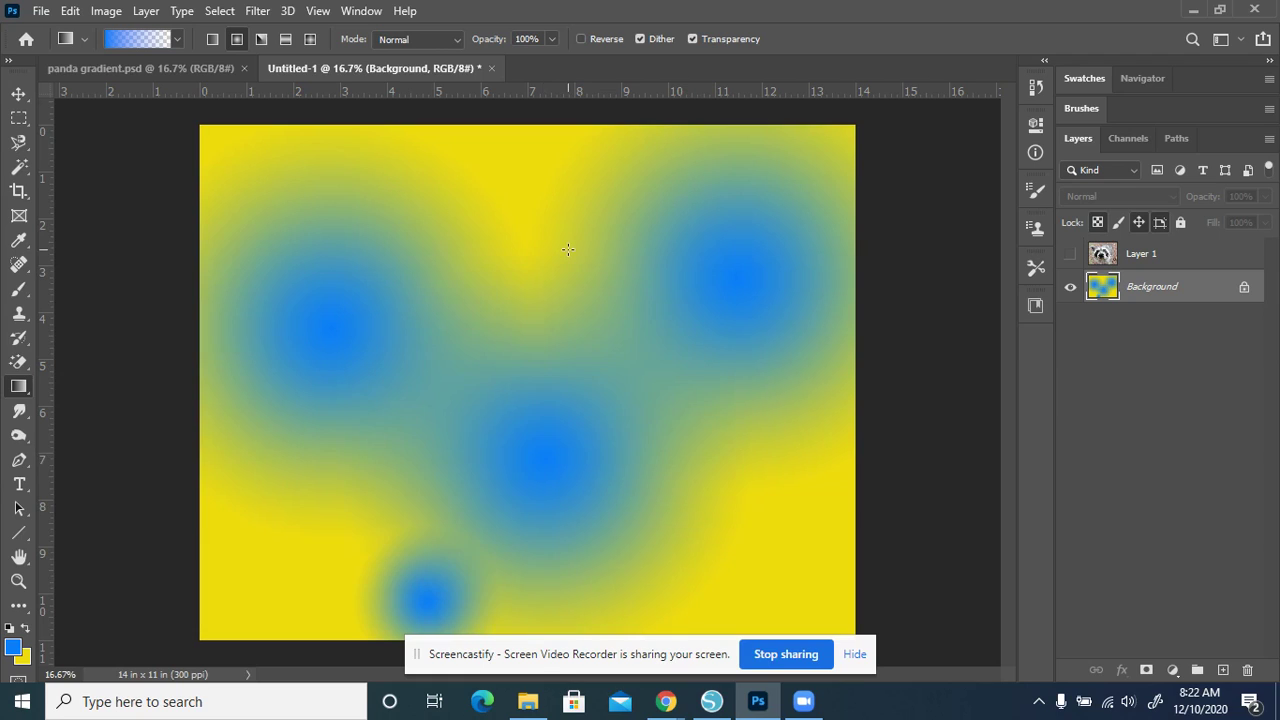
drag(807, 534, 915, 402)
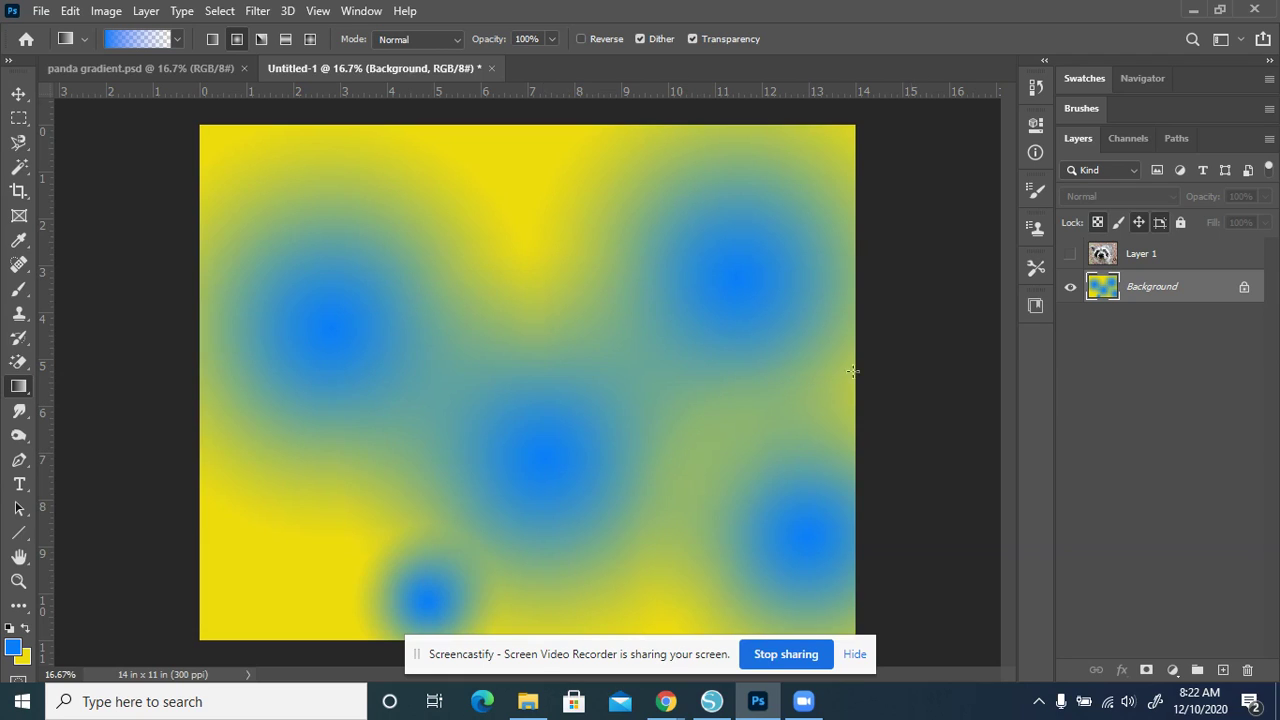
drag(500, 152, 465, 65)
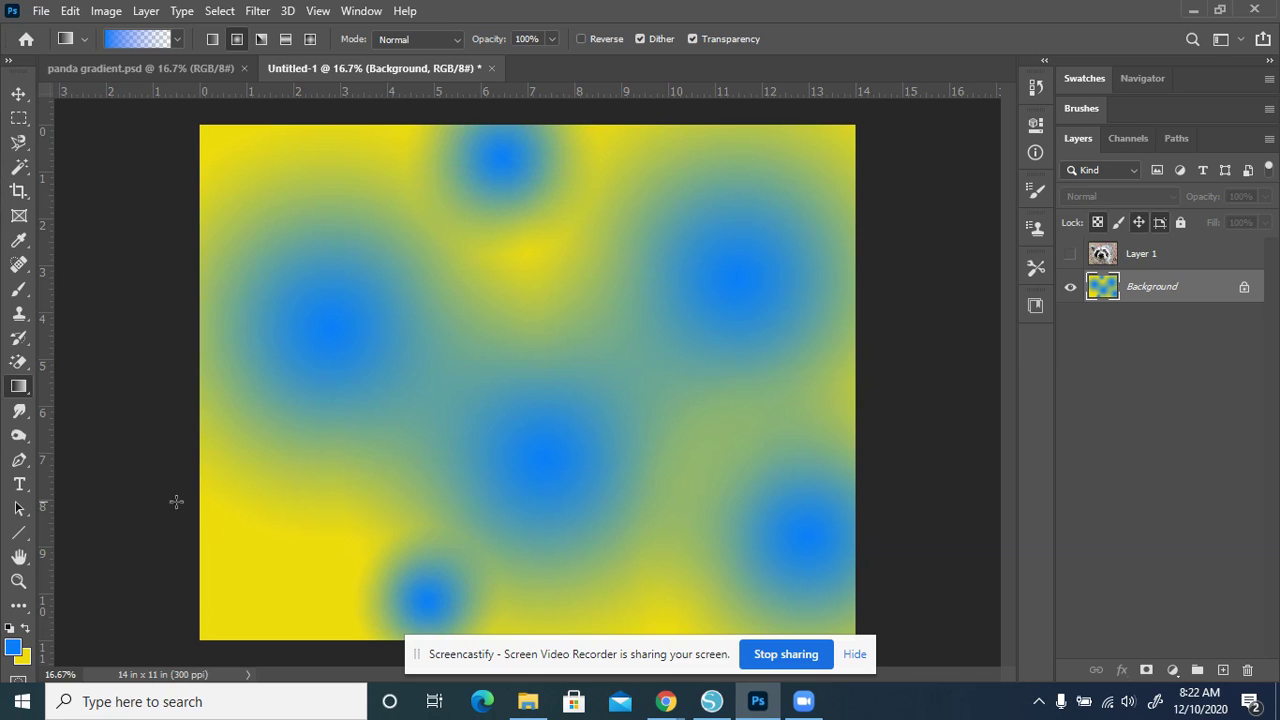
Set a green foreground colour and add three green radial blobs across the canvas
click(13, 647)
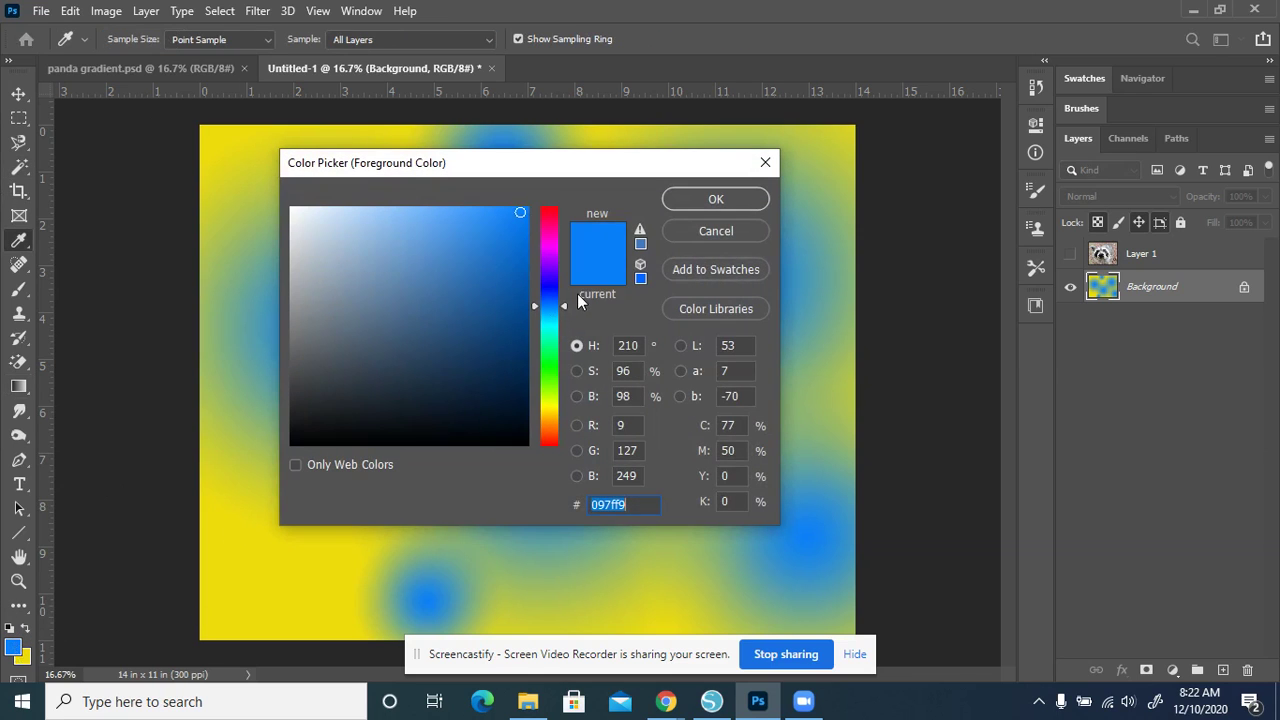
click(550, 368)
click(712, 199)
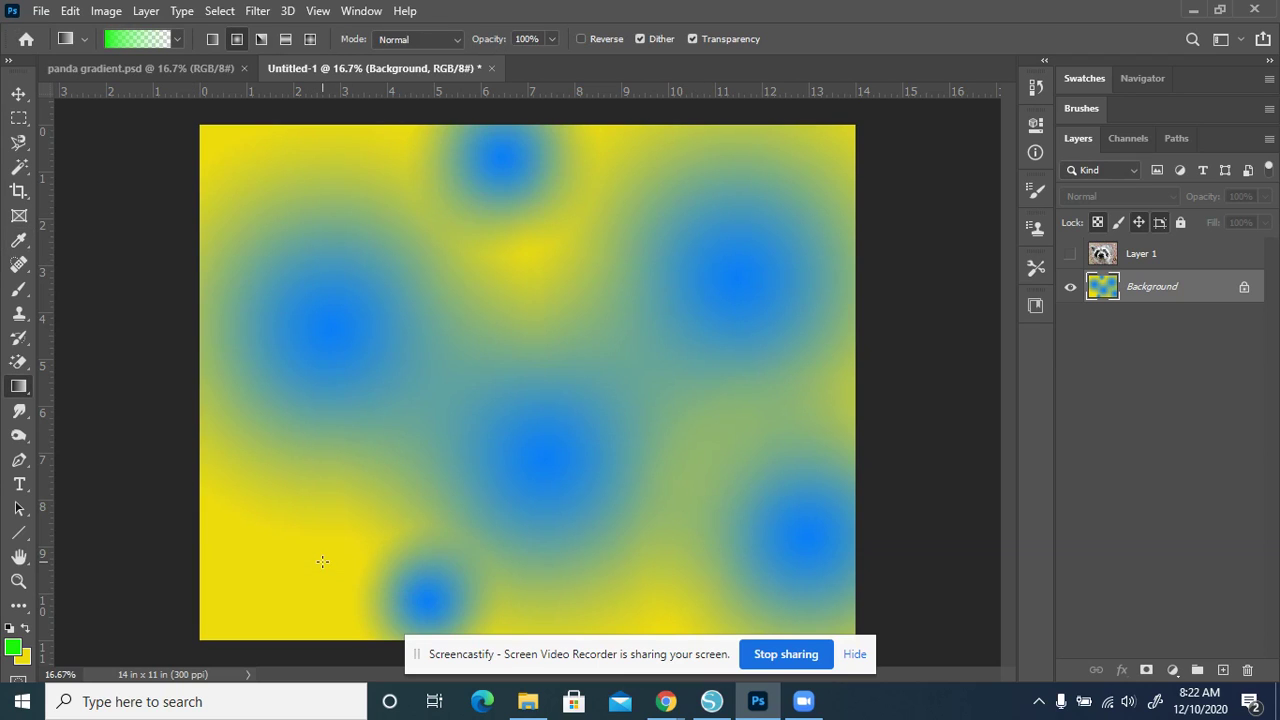
drag(300, 551, 146, 500)
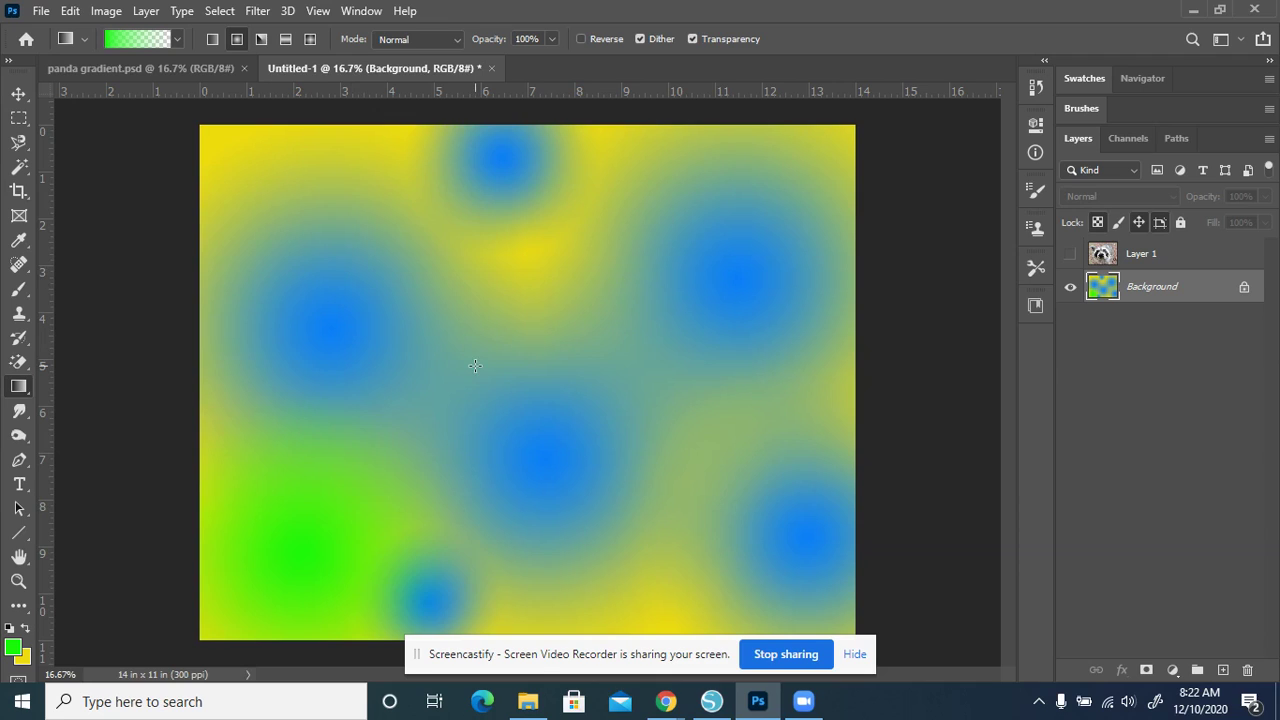
drag(475, 365, 386, 264)
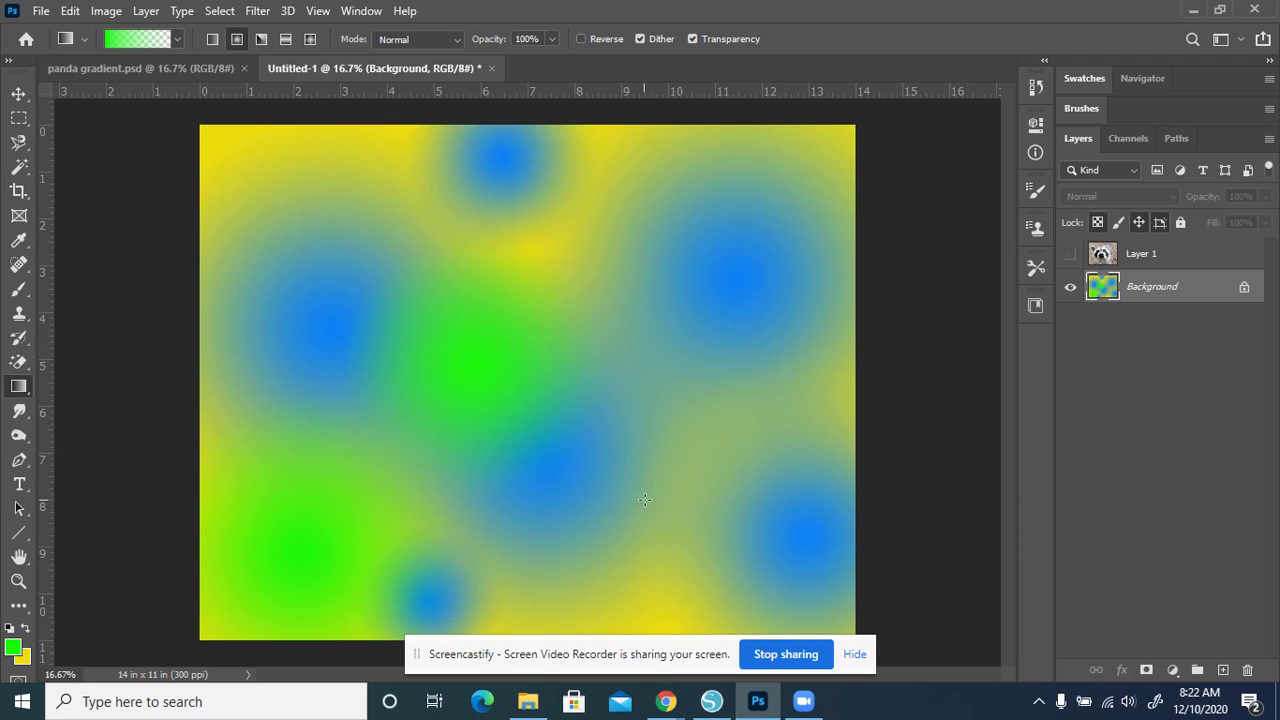
drag(644, 499, 846, 334)
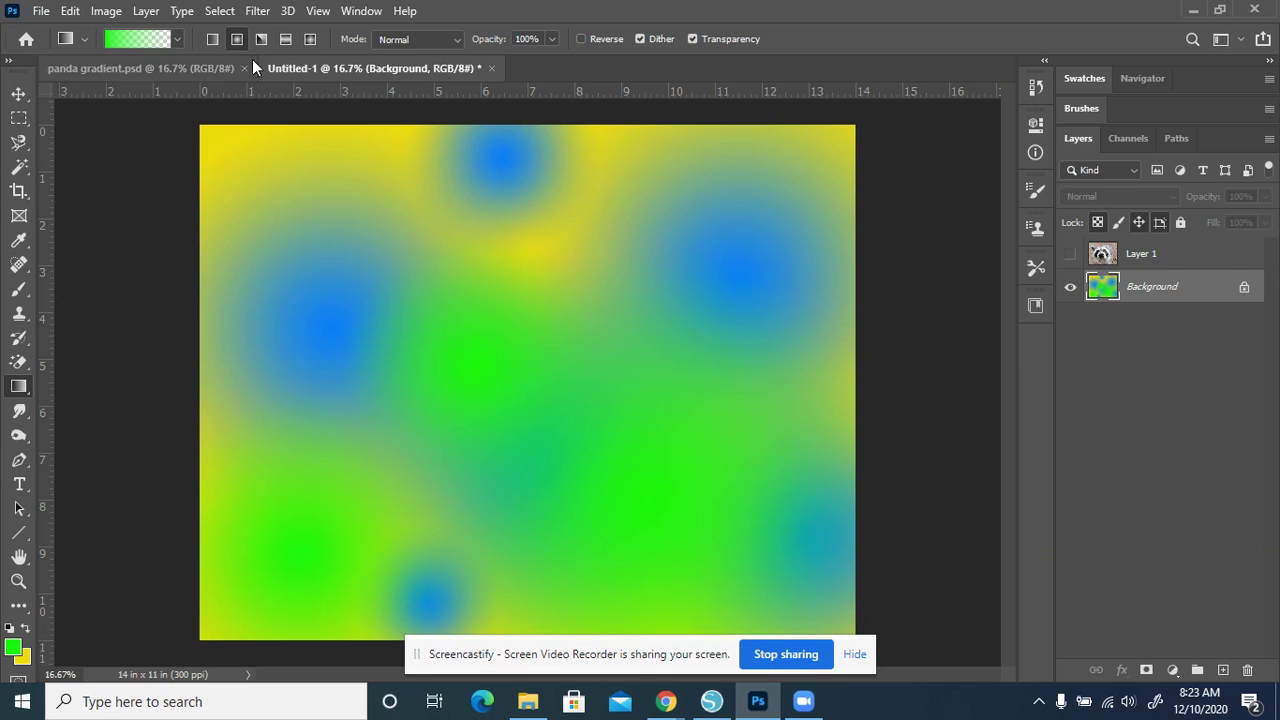
Browse the Greens, Cloud and Pastels gradient preset groups, then close the picker
click(175, 40)
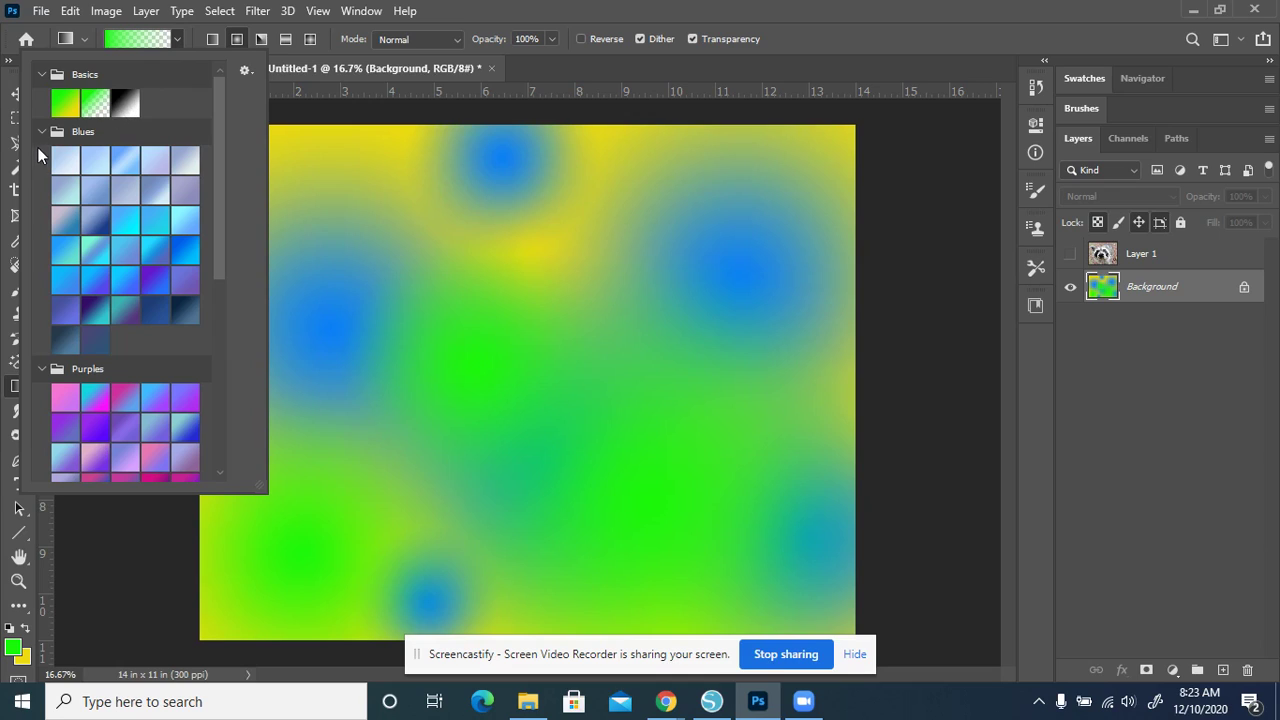
click(41, 74)
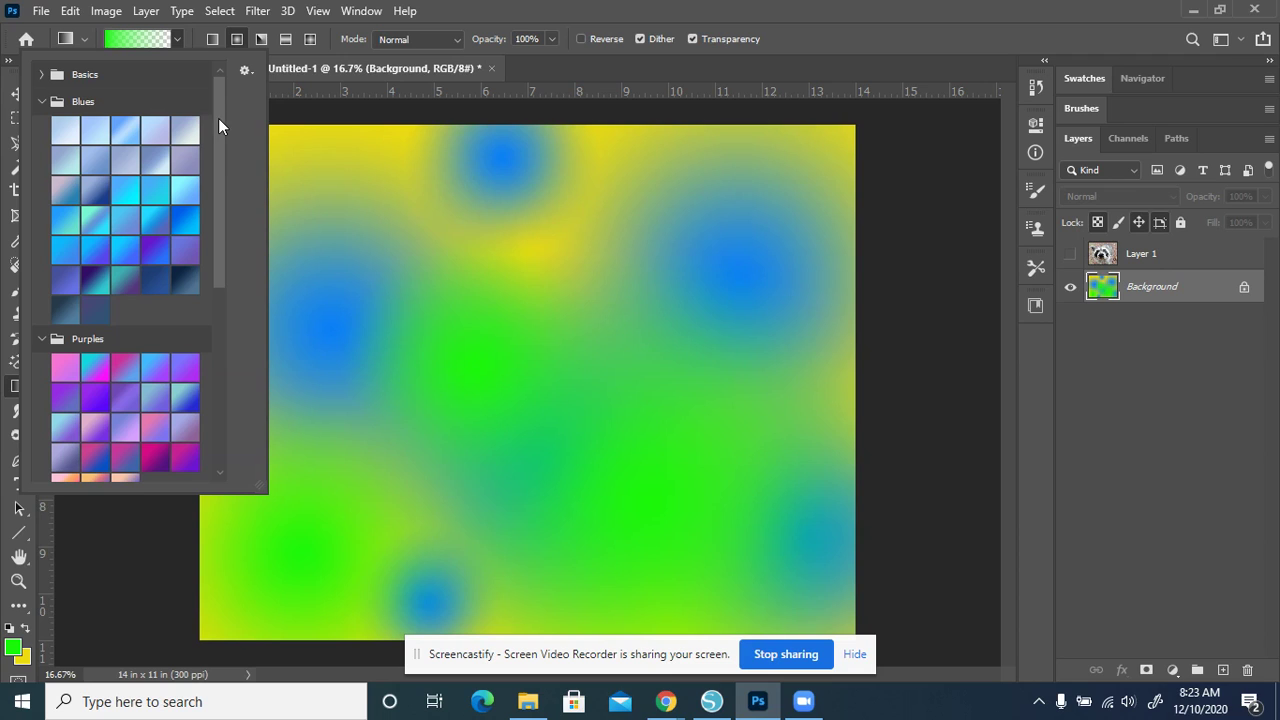
drag(218, 121, 251, 323)
click(38, 332)
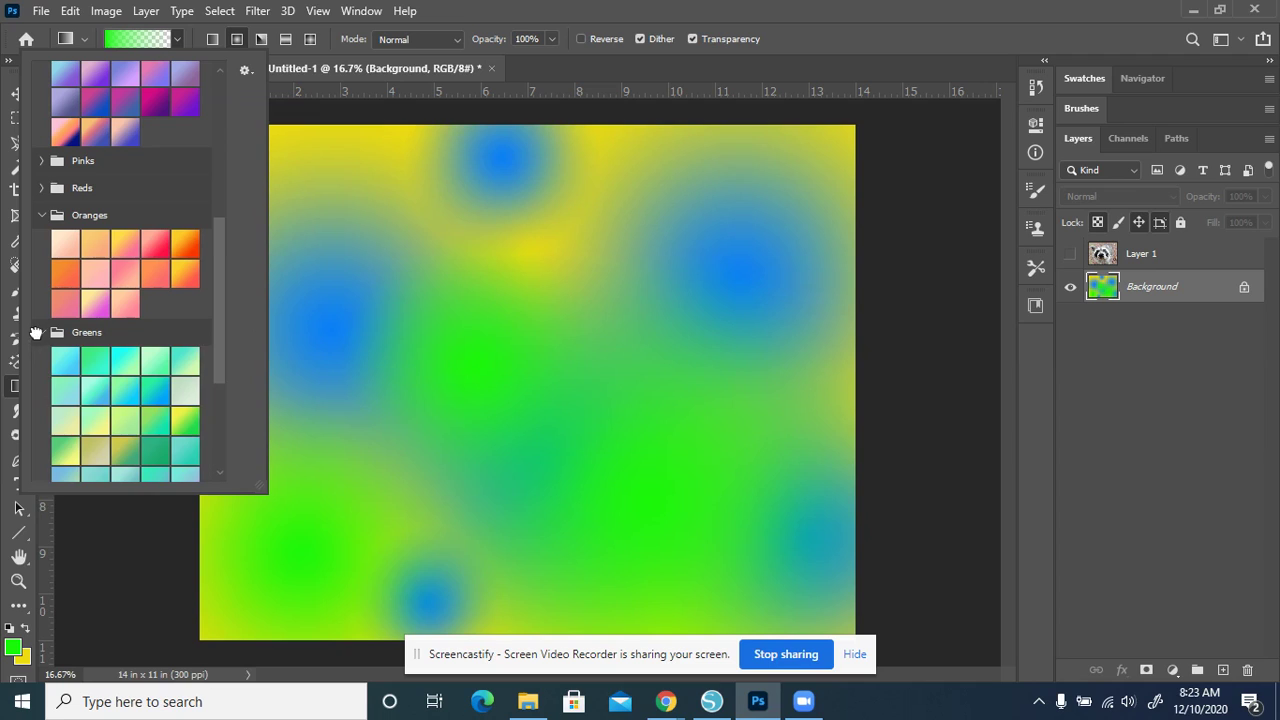
drag(219, 285, 229, 377)
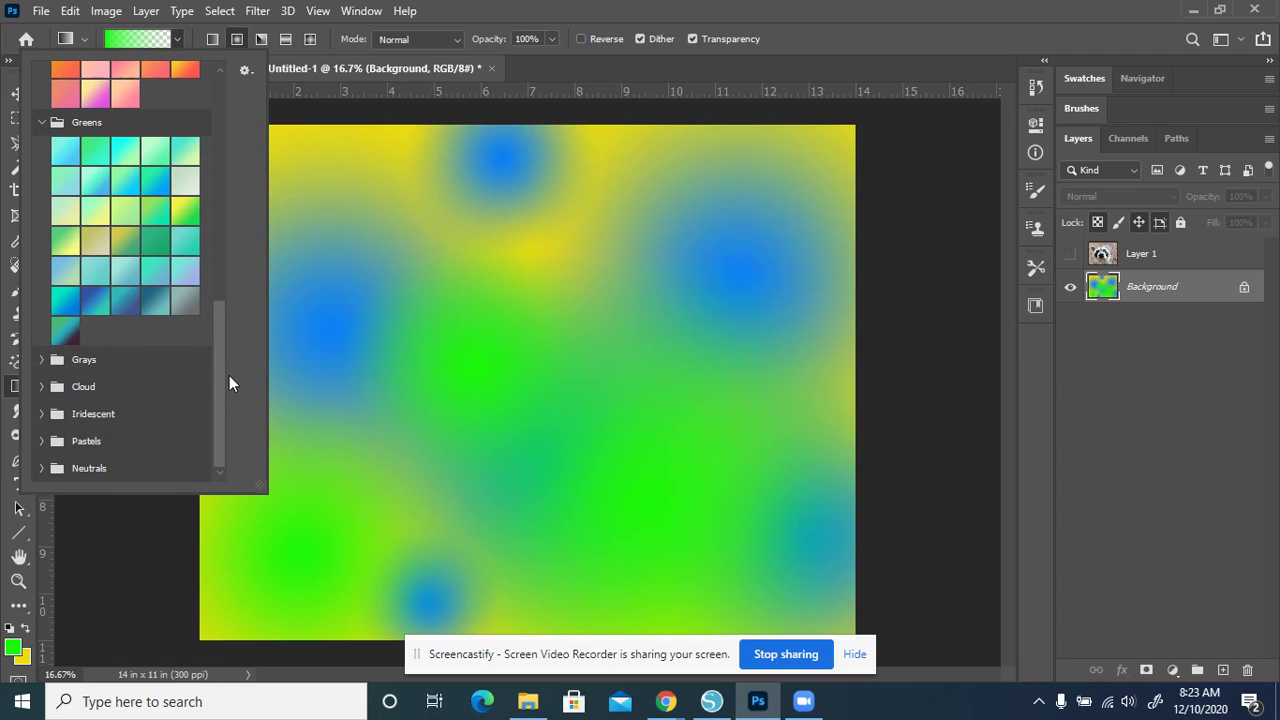
click(42, 387)
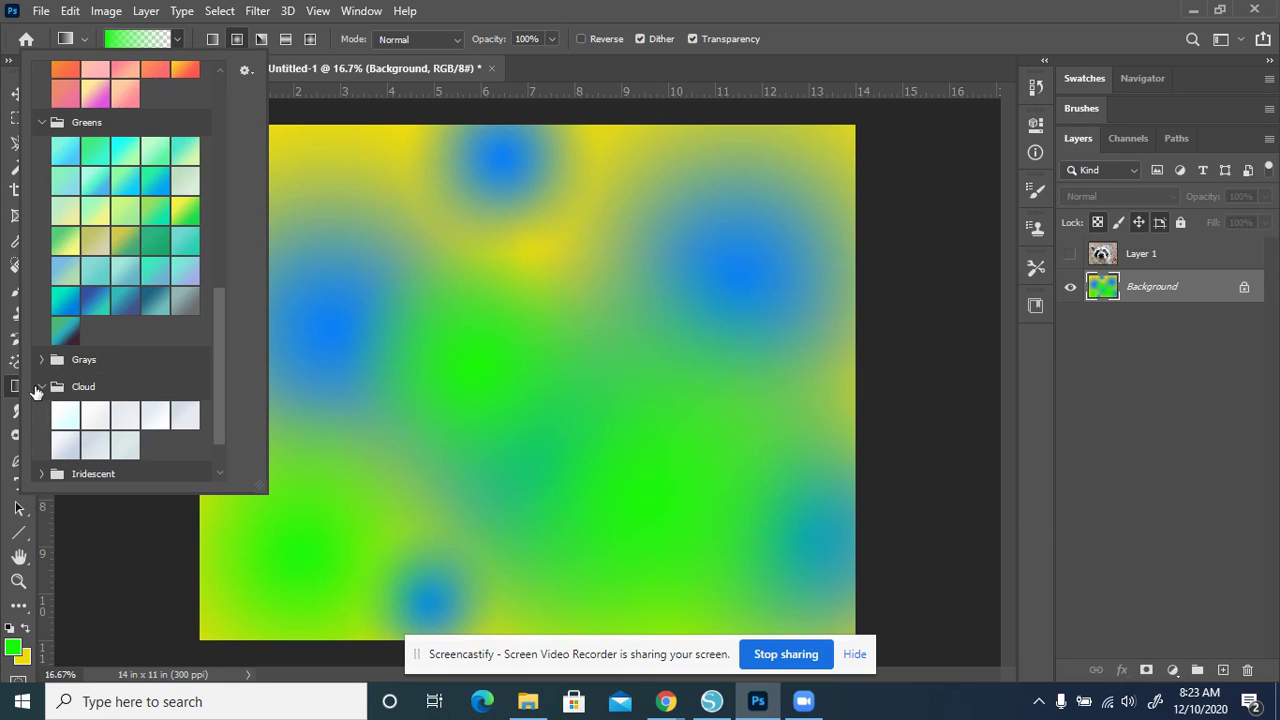
click(40, 385)
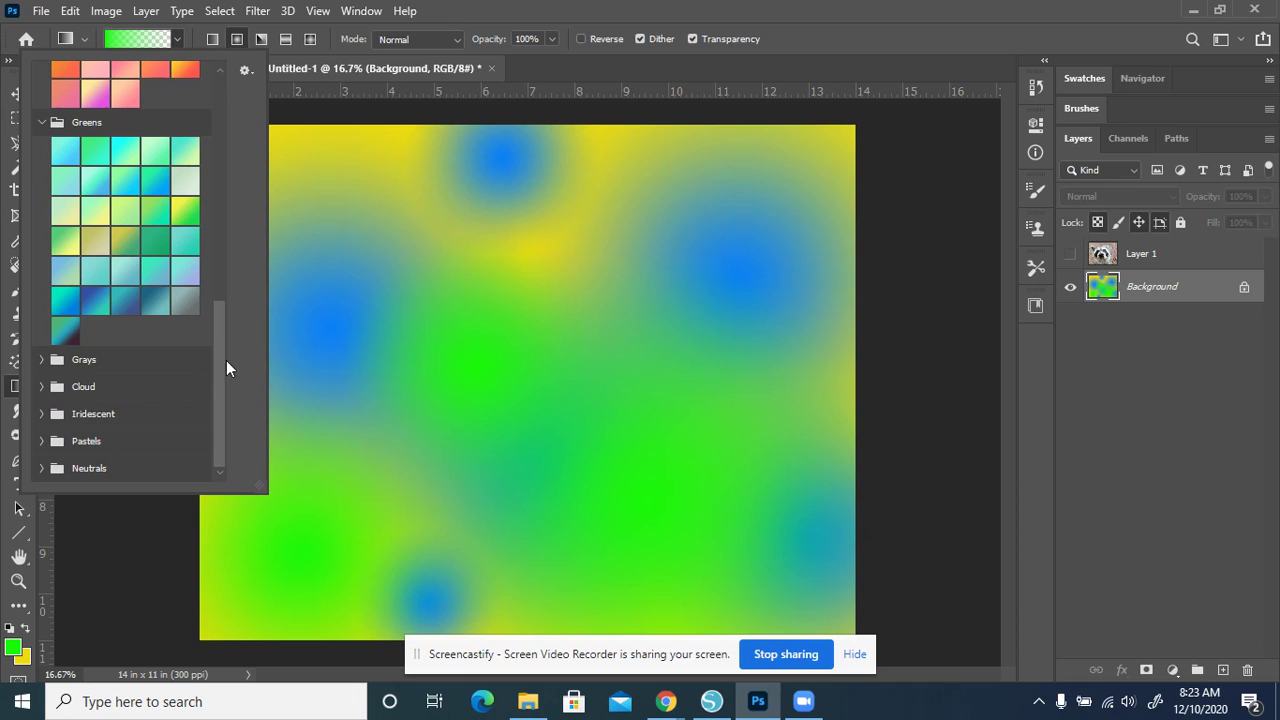
click(40, 442)
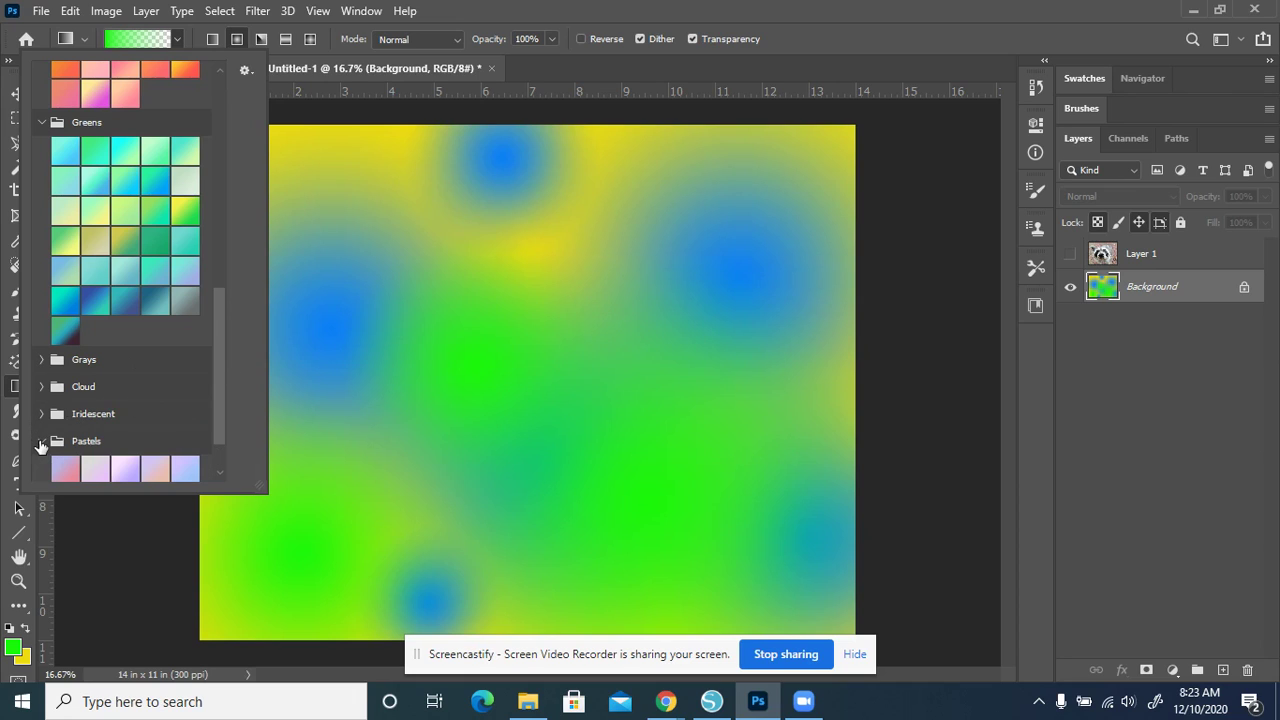
click(801, 6)
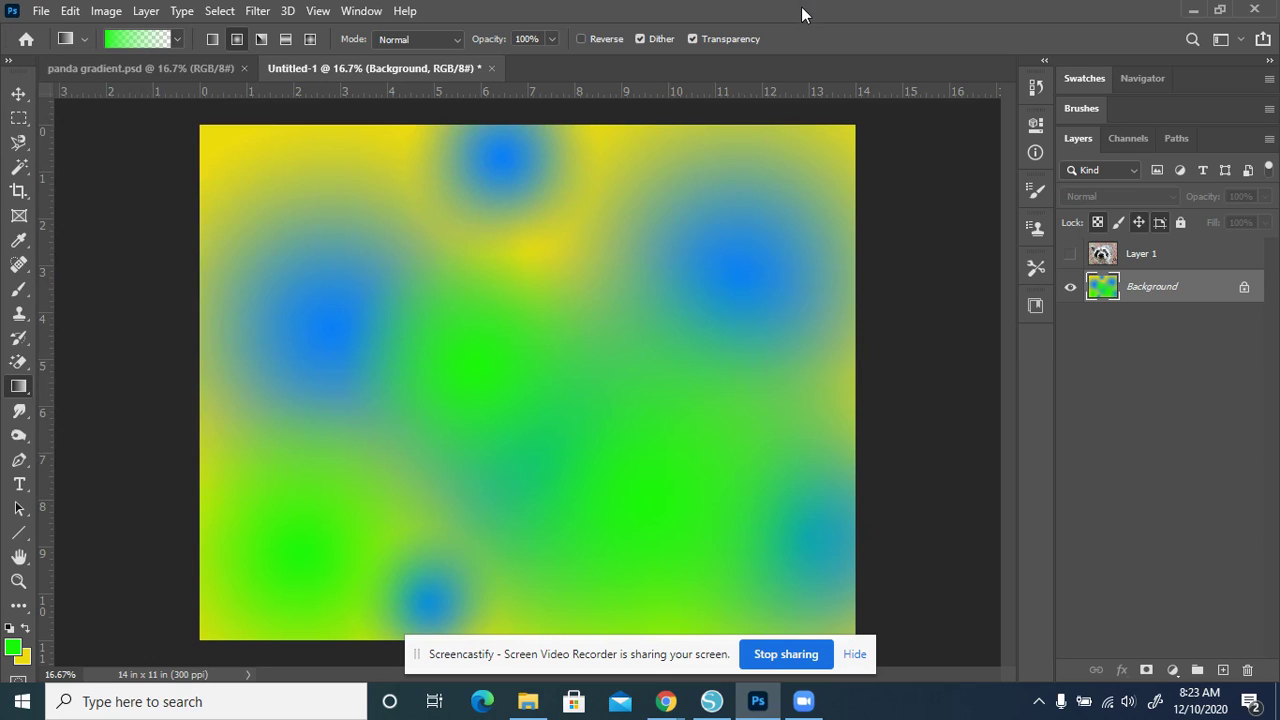
Add a new layer named 'Layer Mask' from the Layers panel menu
click(1268, 142)
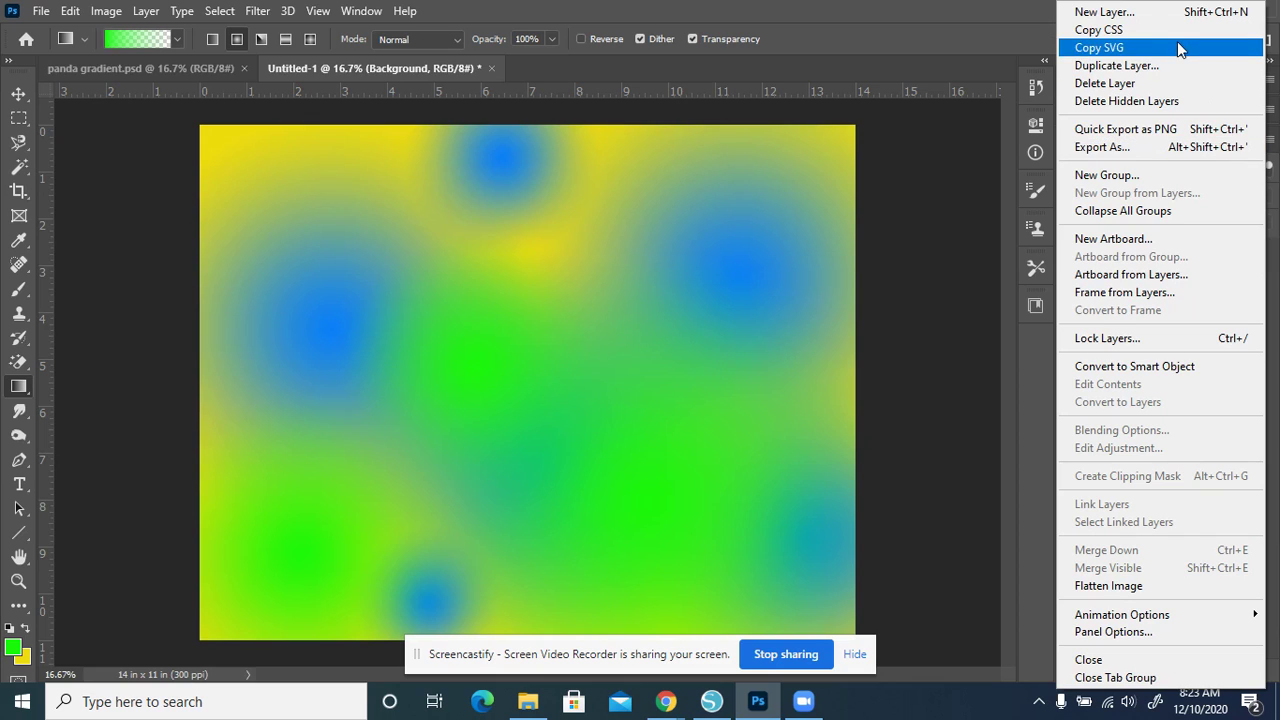
click(1168, 13)
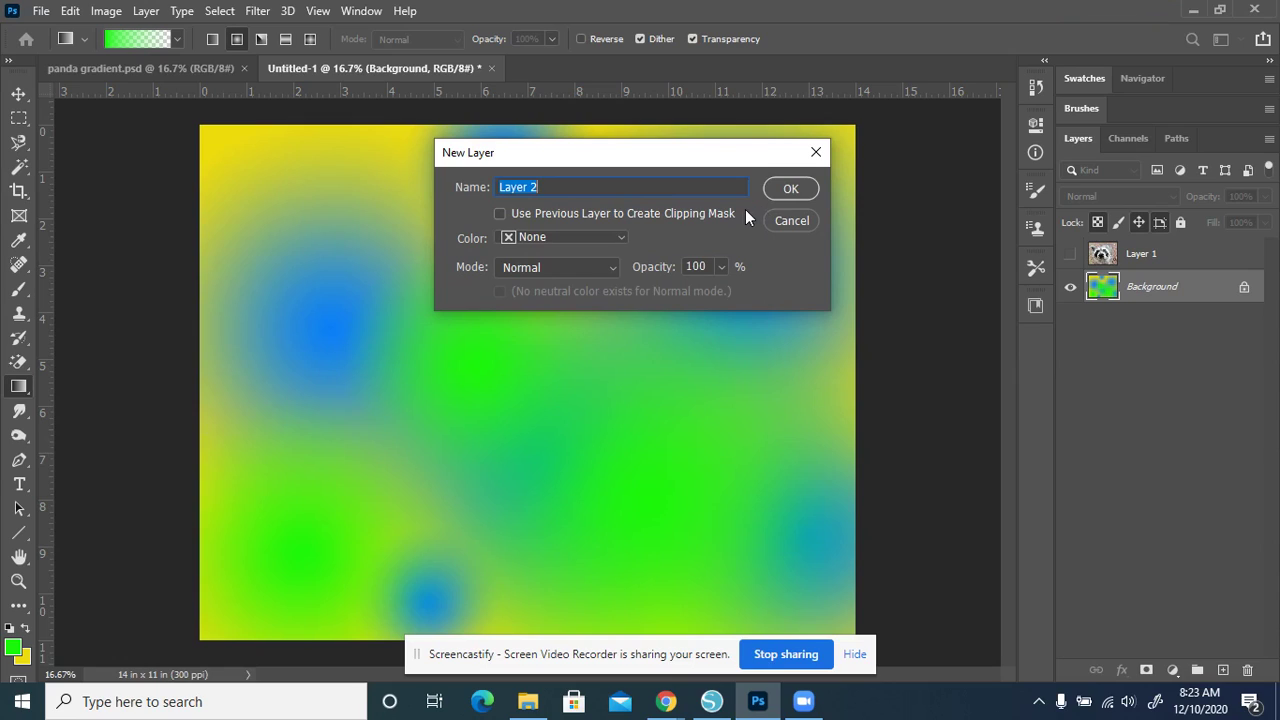
text(G)
text(Layer Mask)
key(Return)
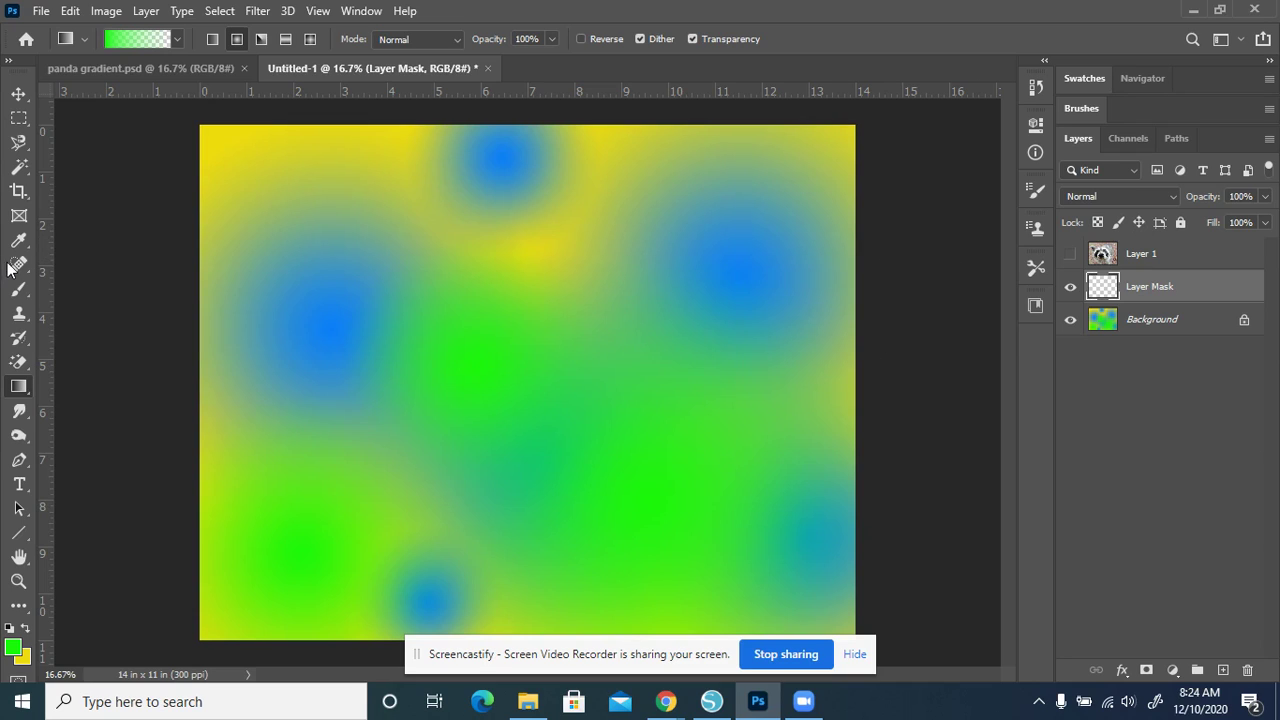
Paint Bucket the Layer Mask layer solid black with default colours, then add a white layer mask
click(19, 386)
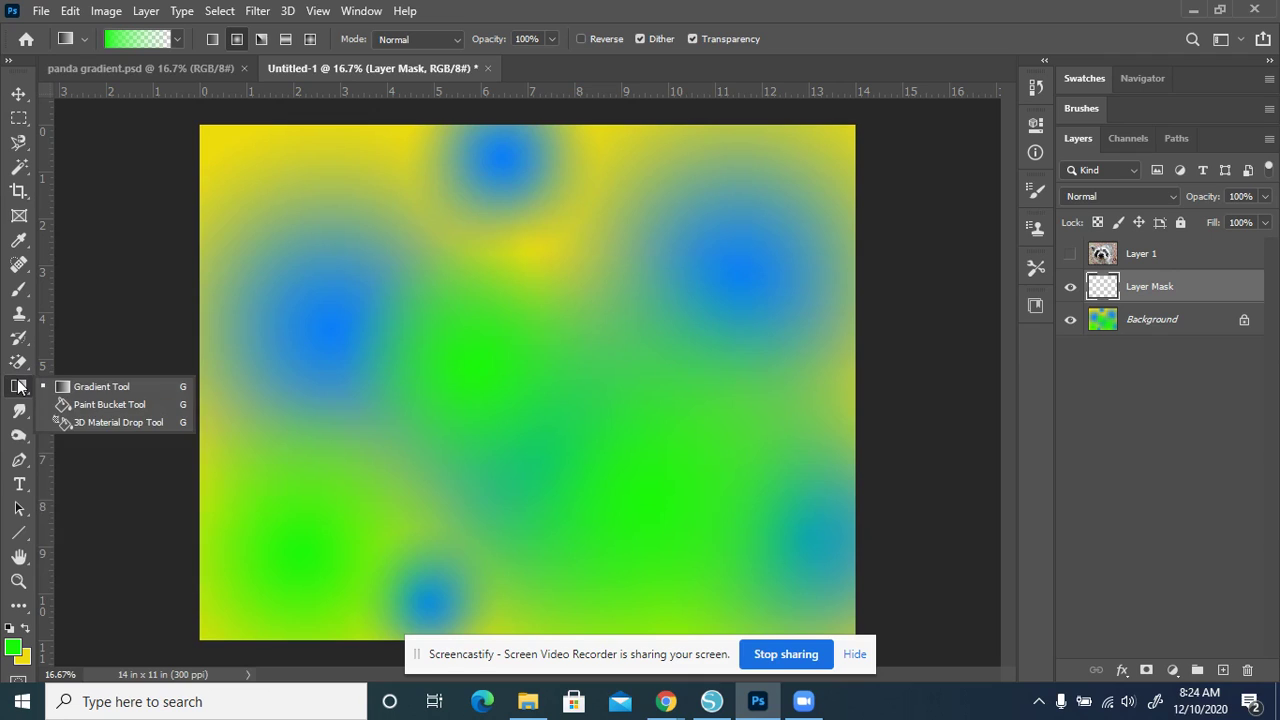
click(62, 405)
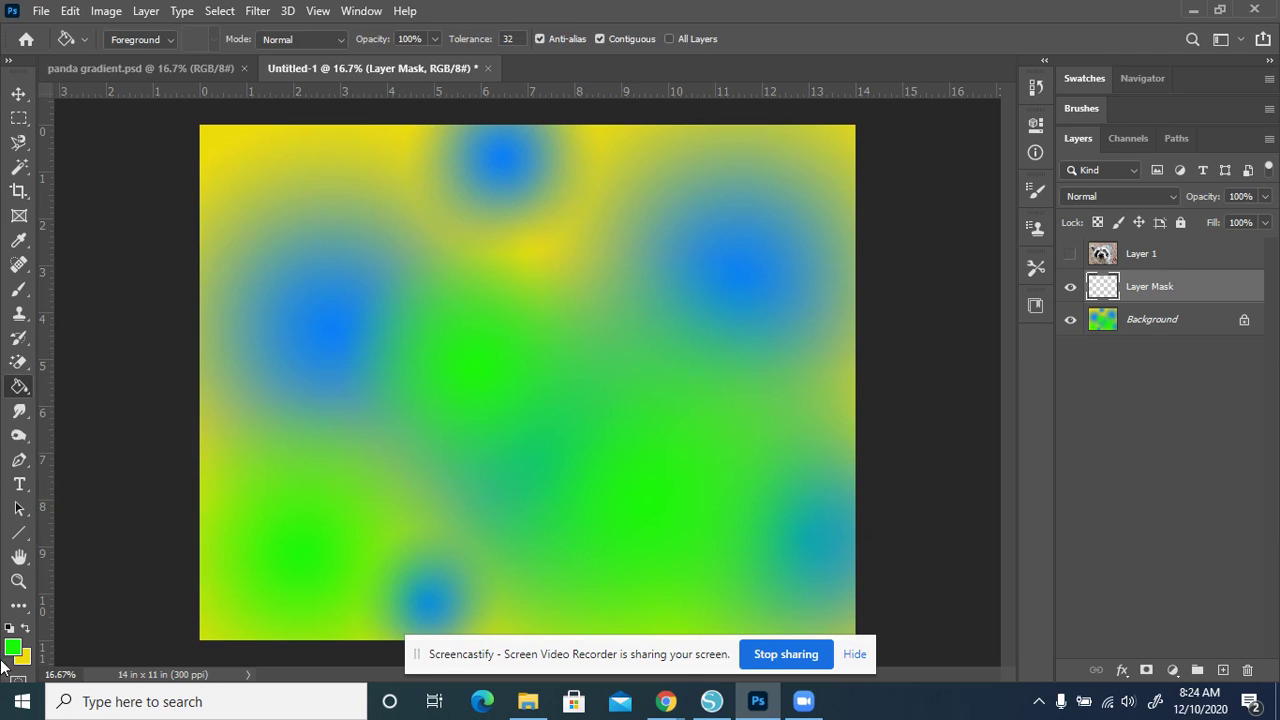
click(9, 628)
click(541, 356)
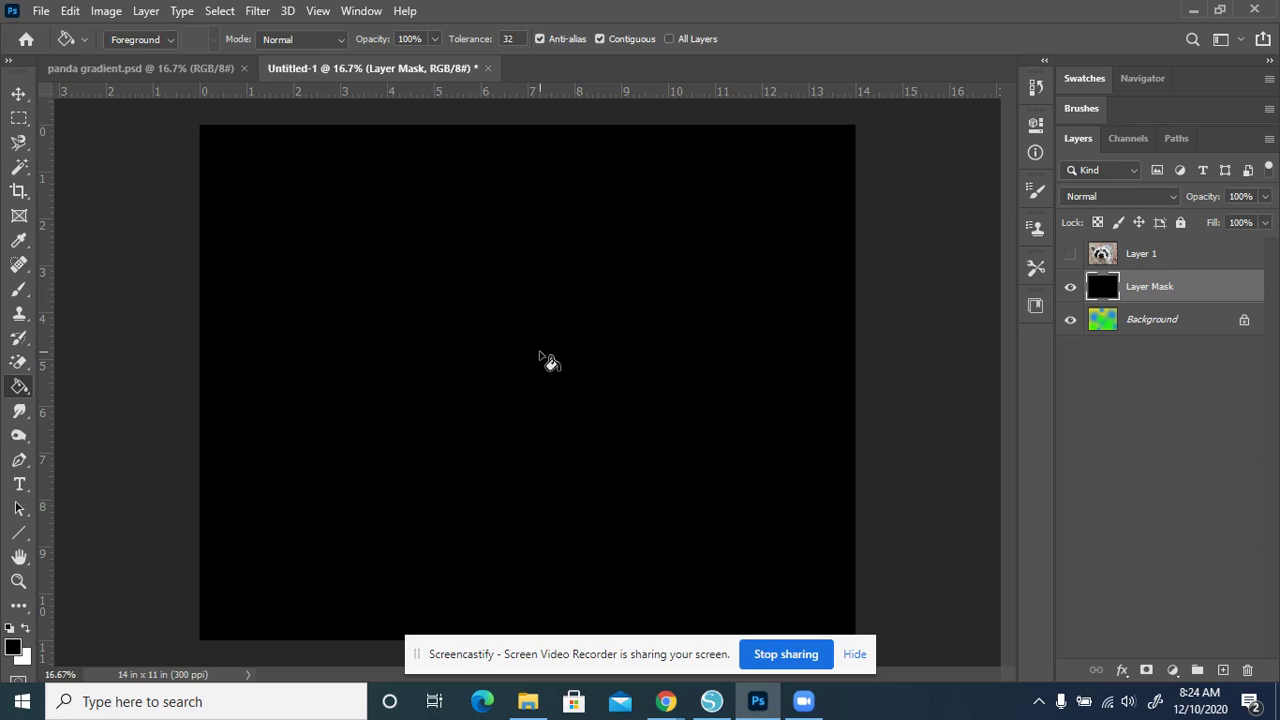
click(1070, 288)
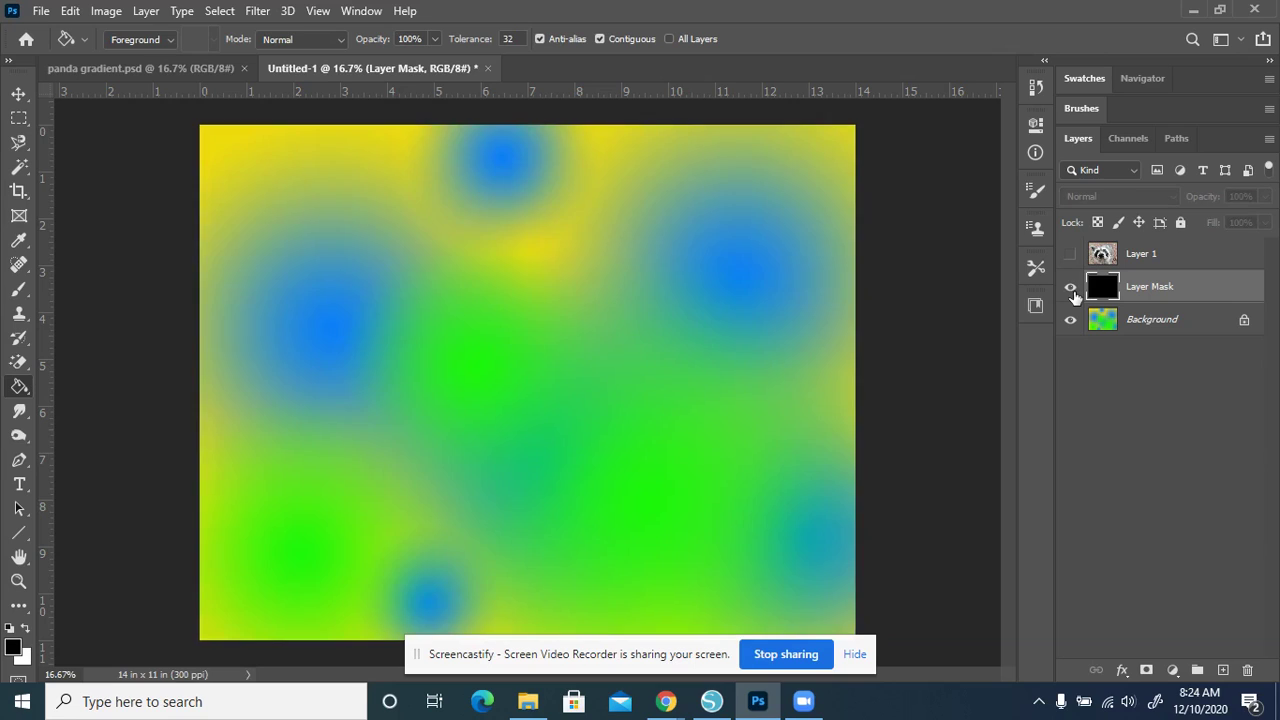
click(1070, 288)
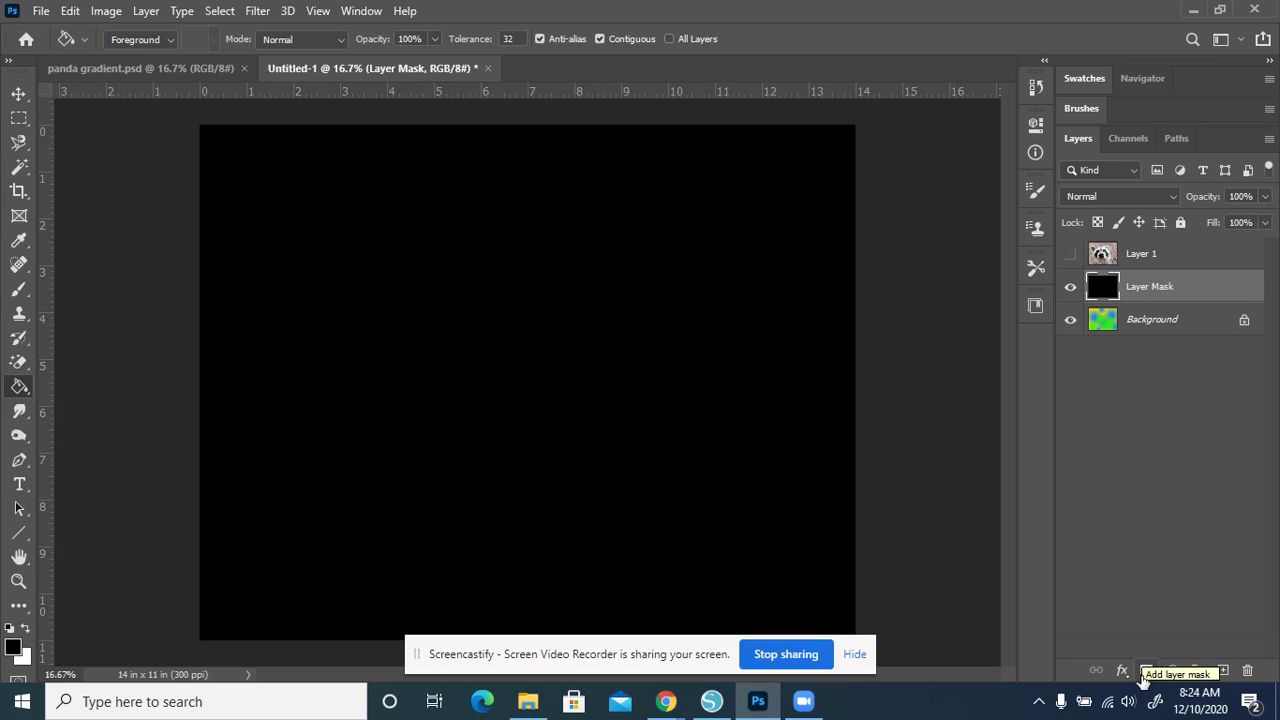
click(1146, 671)
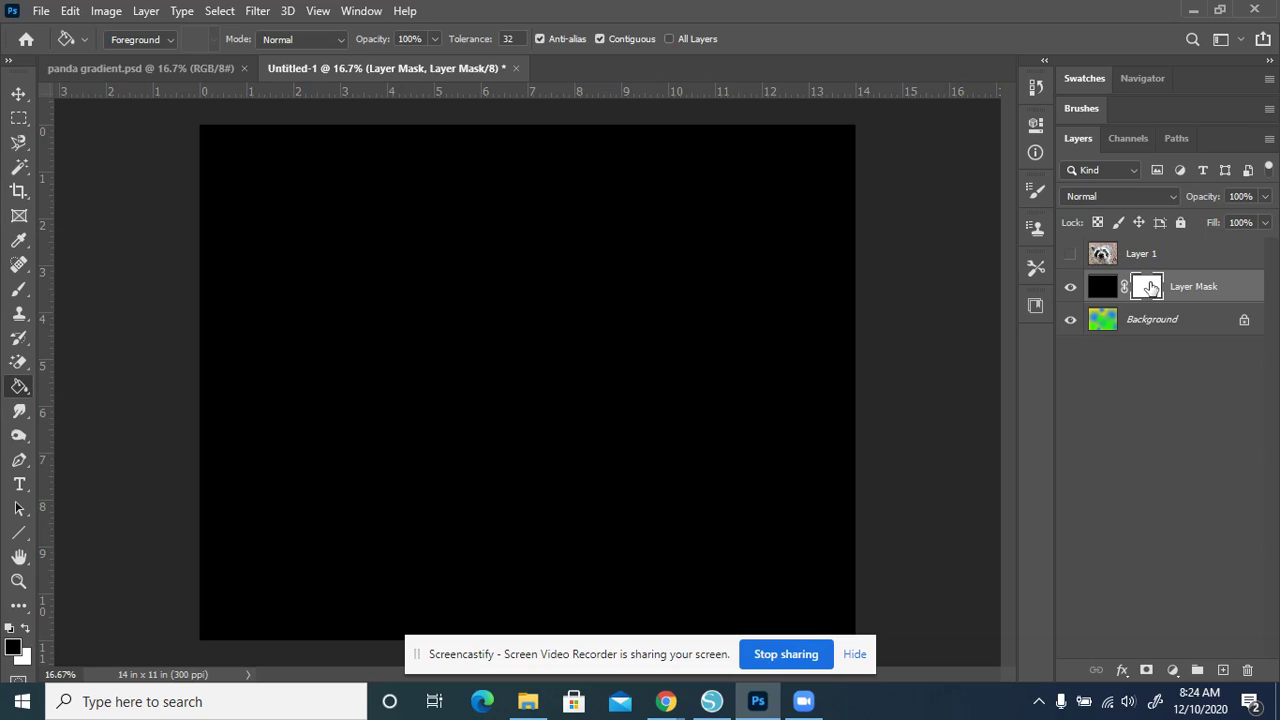
Paint seven test brush strokes revealing gradient lines across the centre of the canvas
click(19, 289)
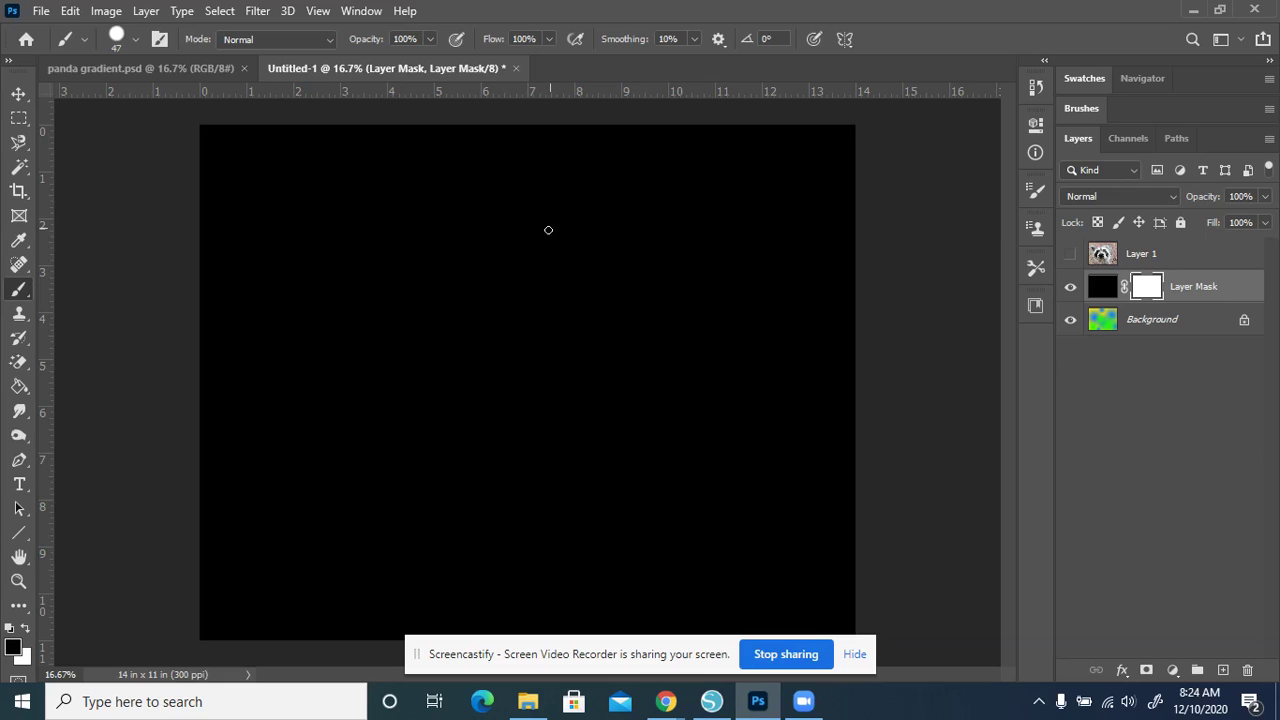
drag(549, 229, 521, 325)
drag(418, 301, 524, 400)
drag(648, 334, 503, 494)
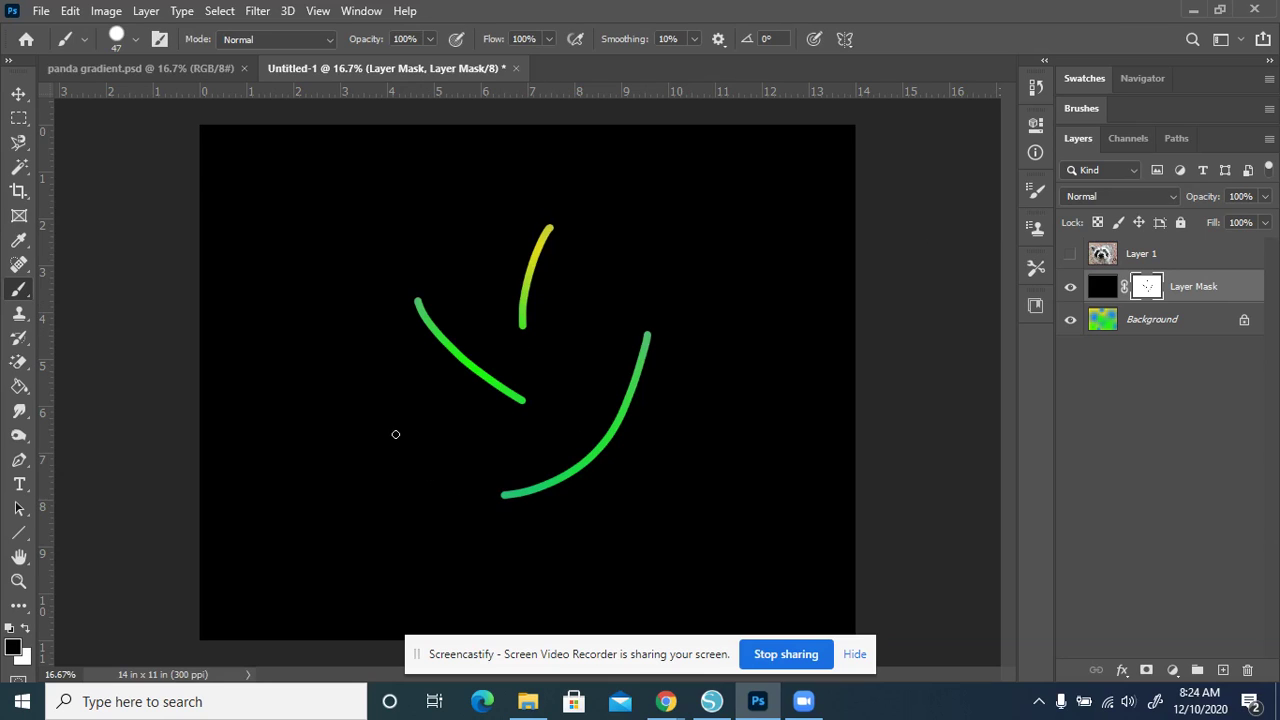
mouse_move(343, 360)
mouse_down()
mouse_move(403, 480)
mouse_move(418, 484)
mouse_up()
drag(457, 234, 271, 260)
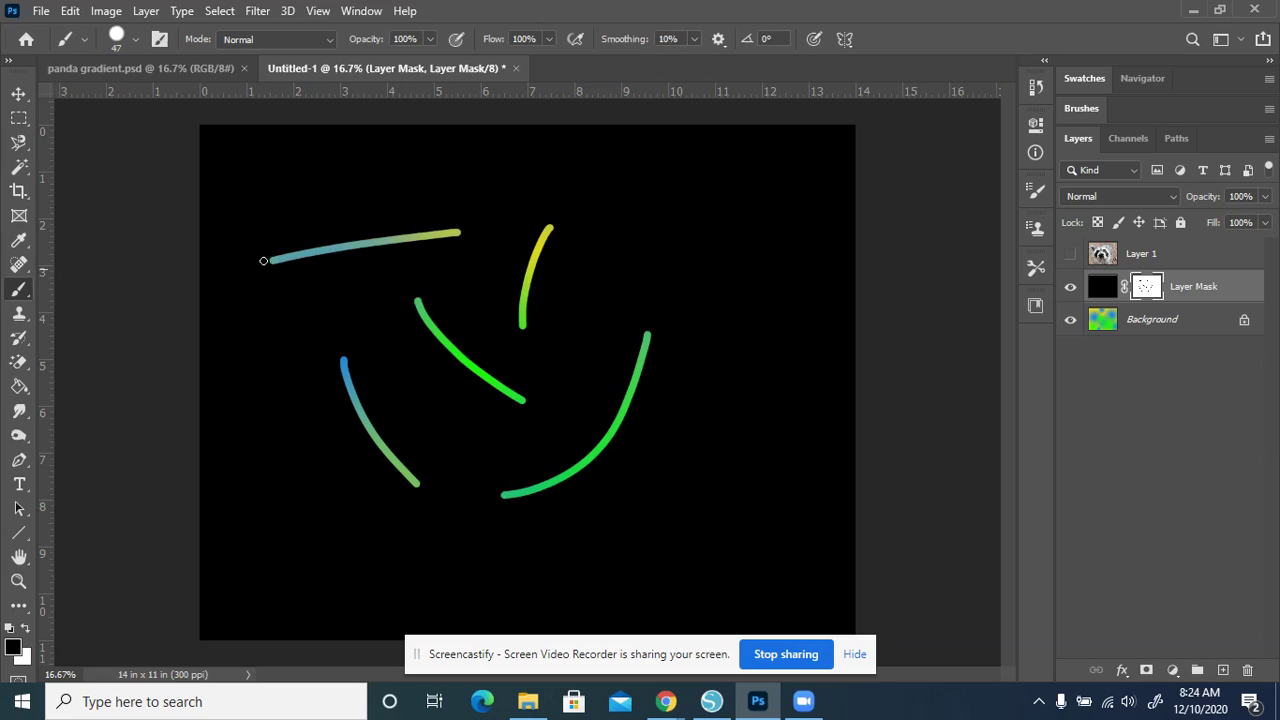
drag(647, 225, 783, 345)
drag(708, 363, 691, 514)
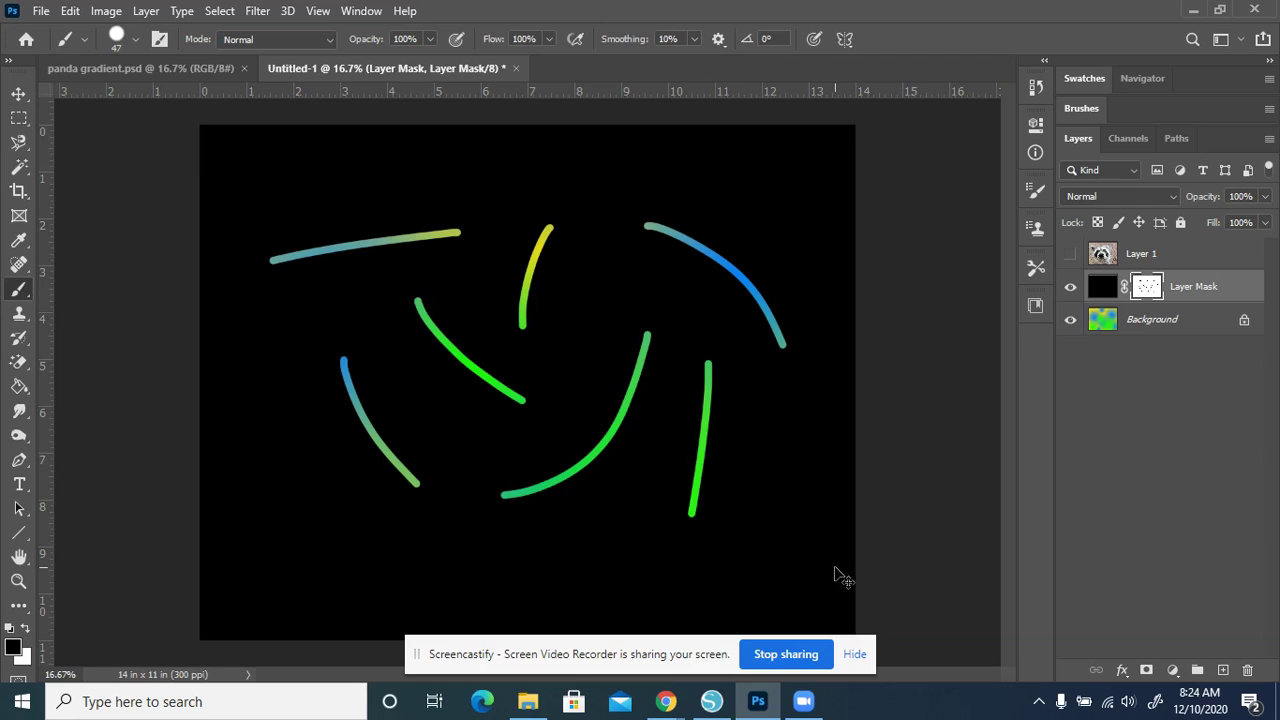
Undo the test strokes back to the Add Layer Mask history state and show Layer 1 again
key(ctrl+z)
key(ctrl+z)
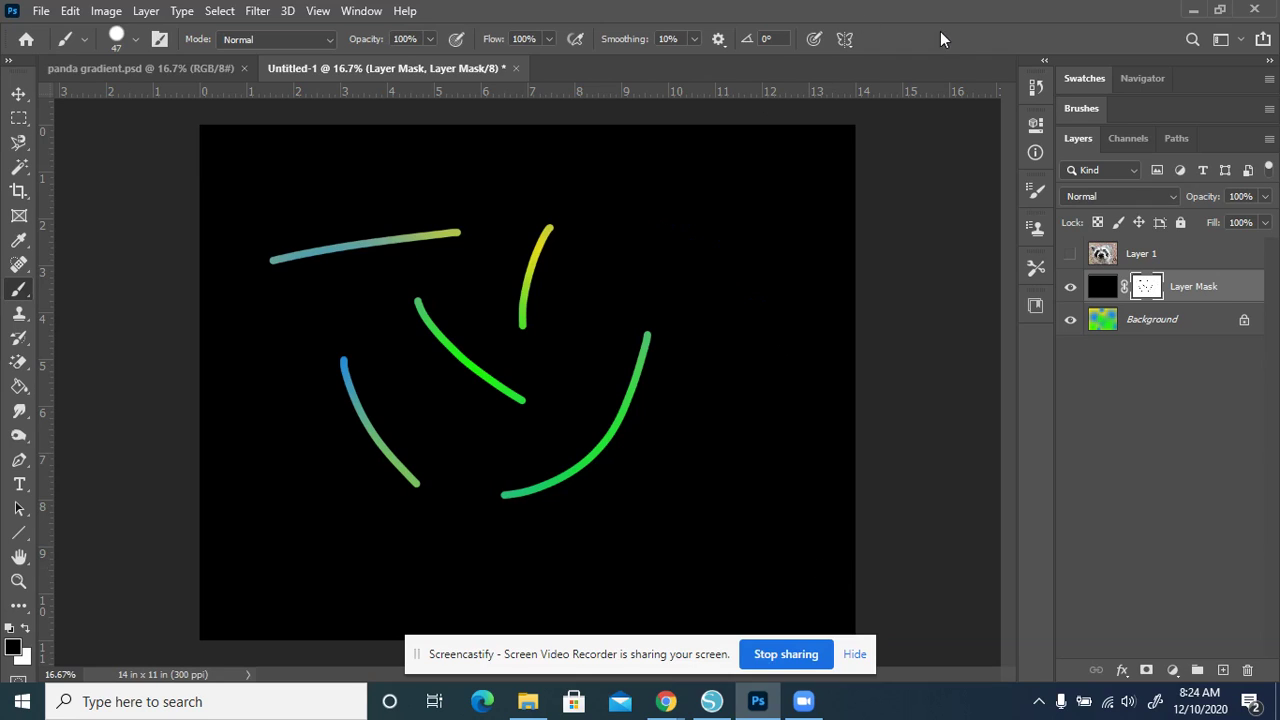
click(1038, 89)
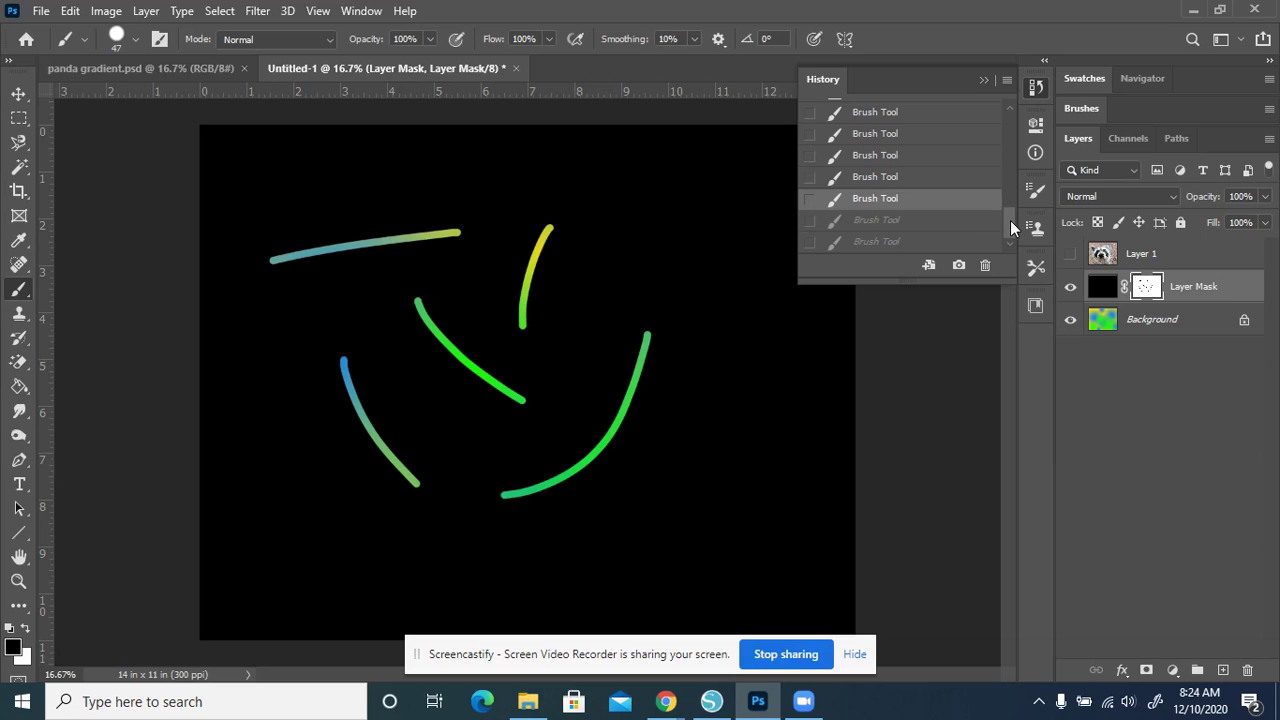
drag(1010, 220, 1011, 208)
click(940, 150)
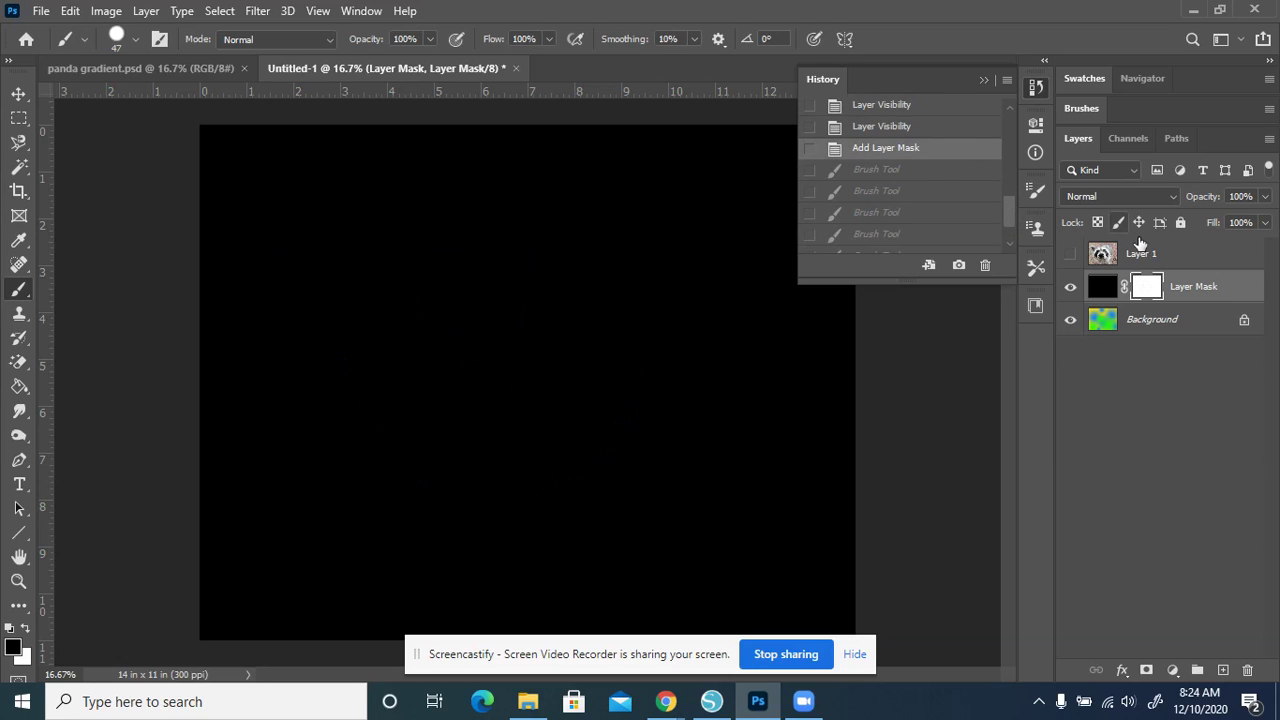
click(1070, 254)
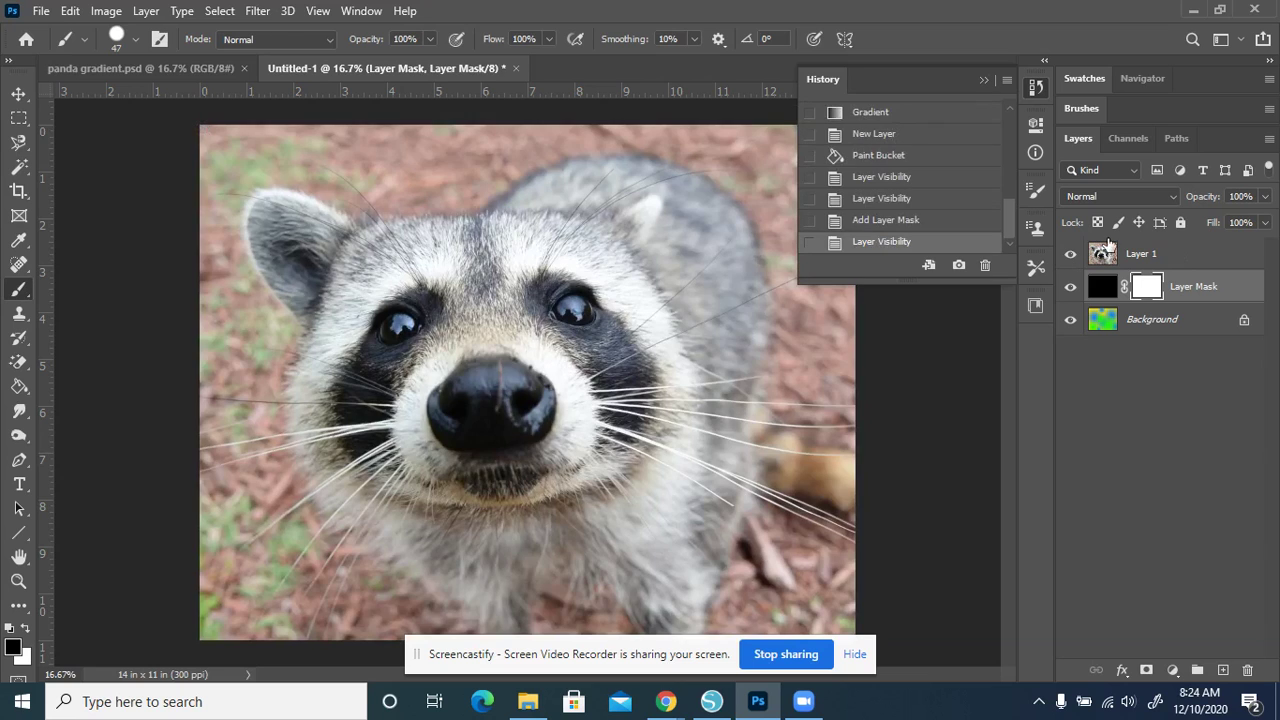
Set the raccoon photo layer (Layer 1) to 50% opacity and collapse the History panel
click(1265, 196)
drag(1268, 220, 1228, 227)
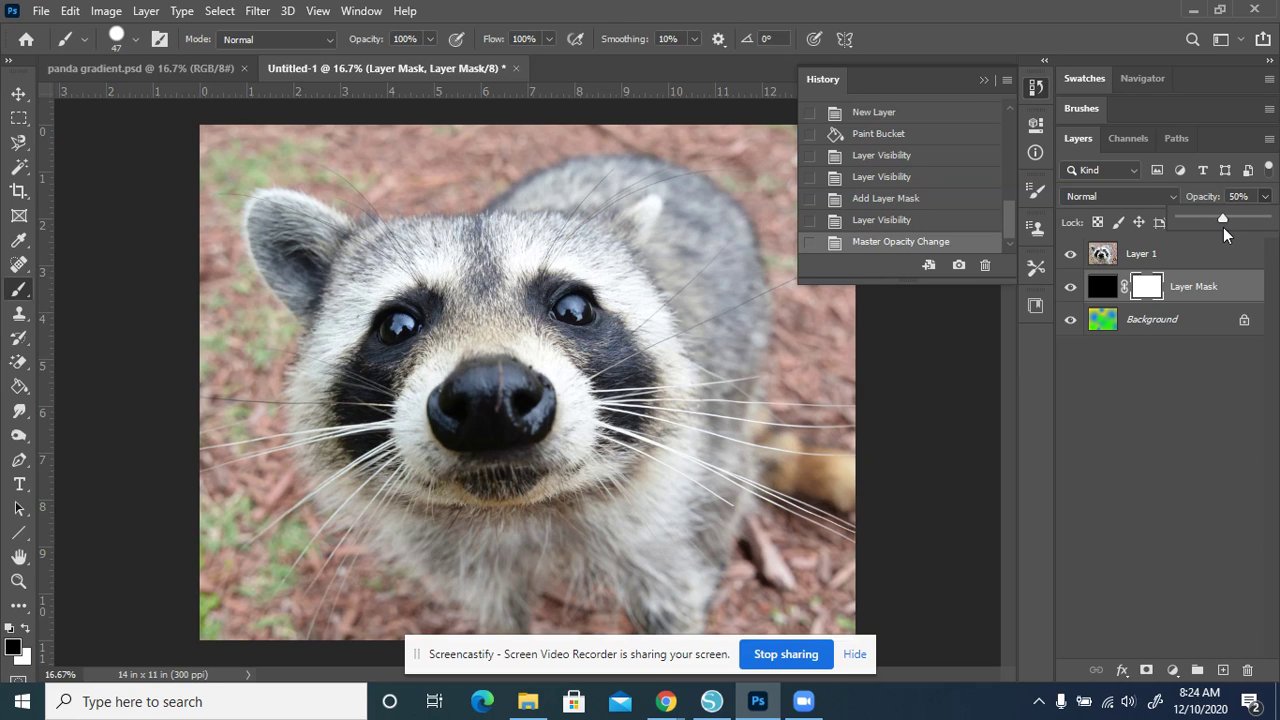
key(ctrl+z)
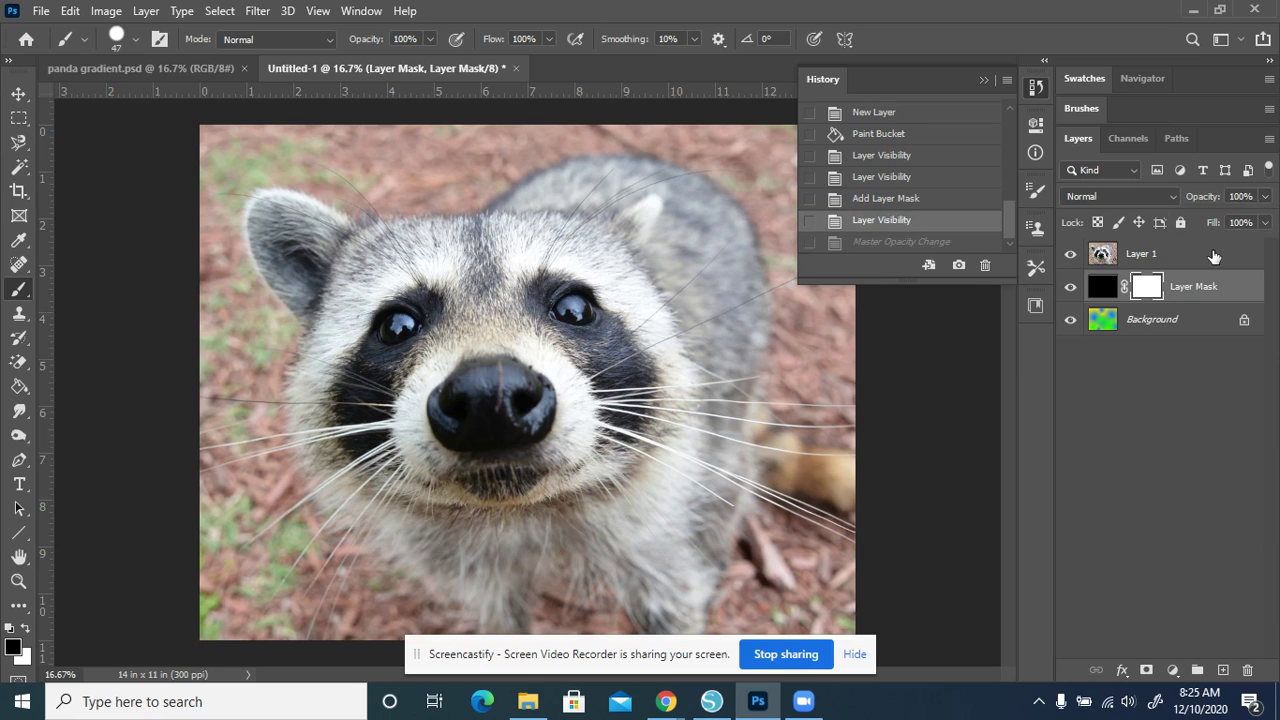
click(1201, 256)
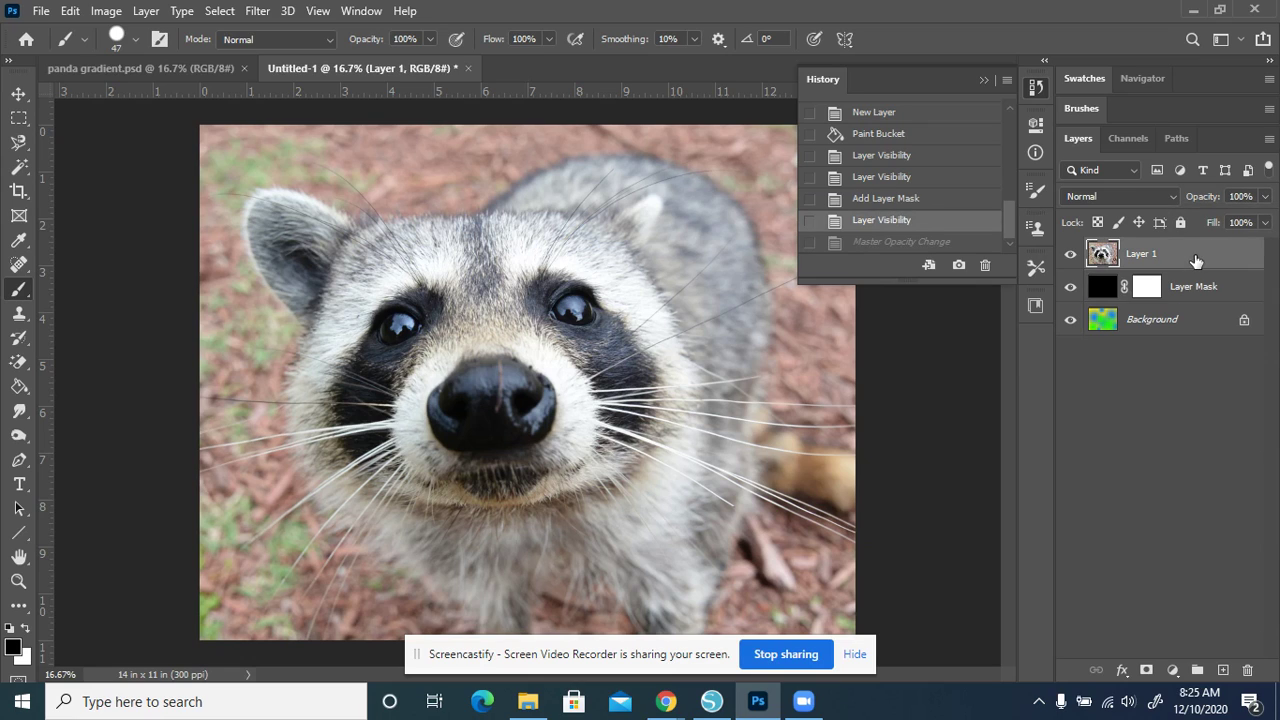
click(1265, 197)
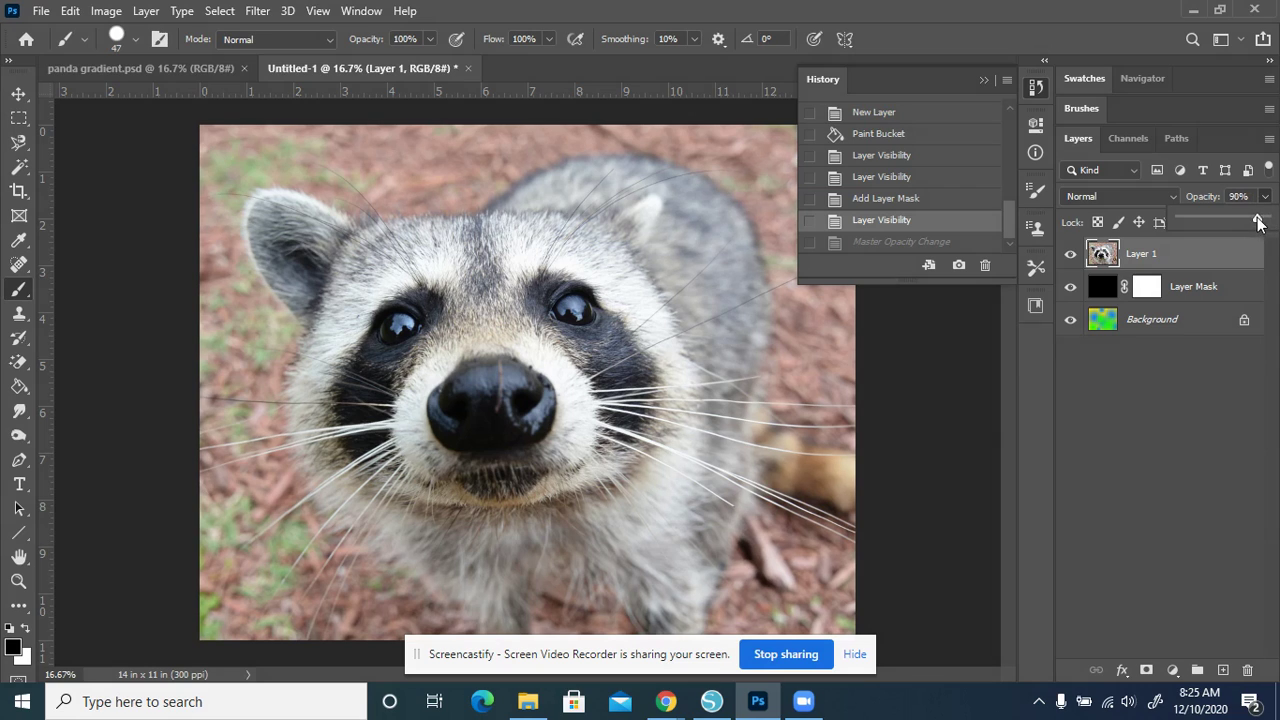
drag(1258, 223, 1223, 221)
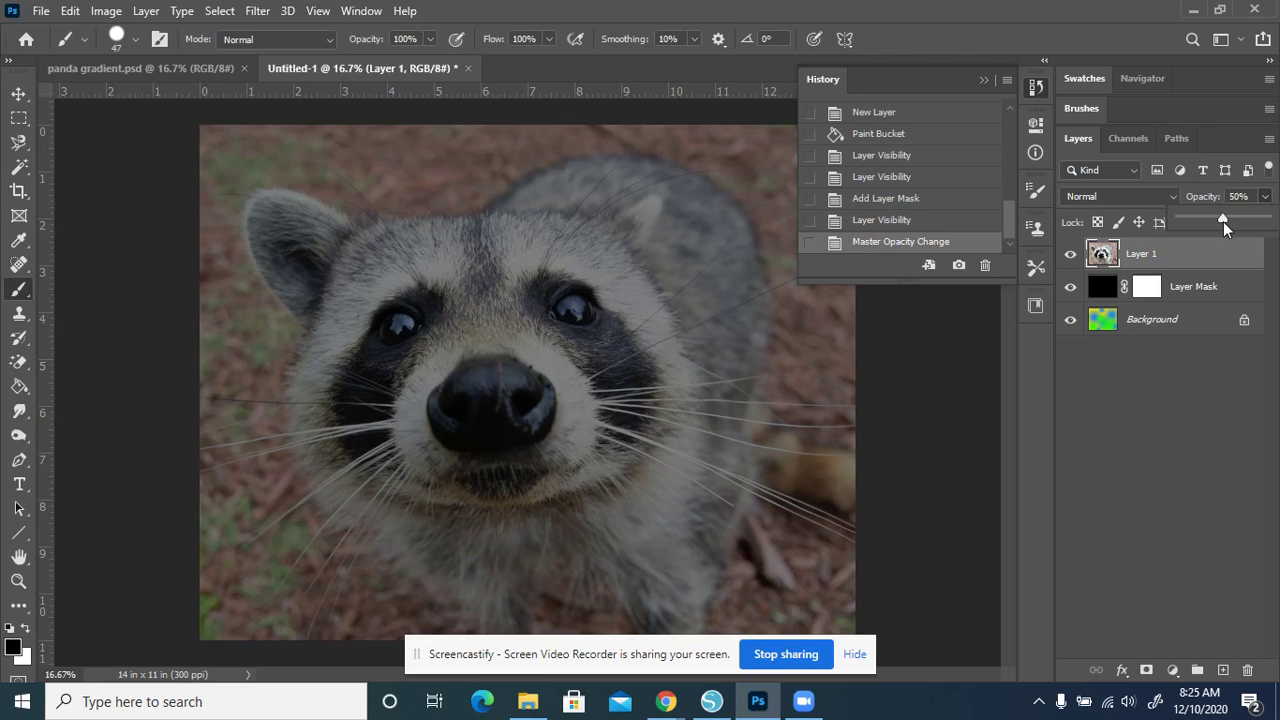
click(986, 83)
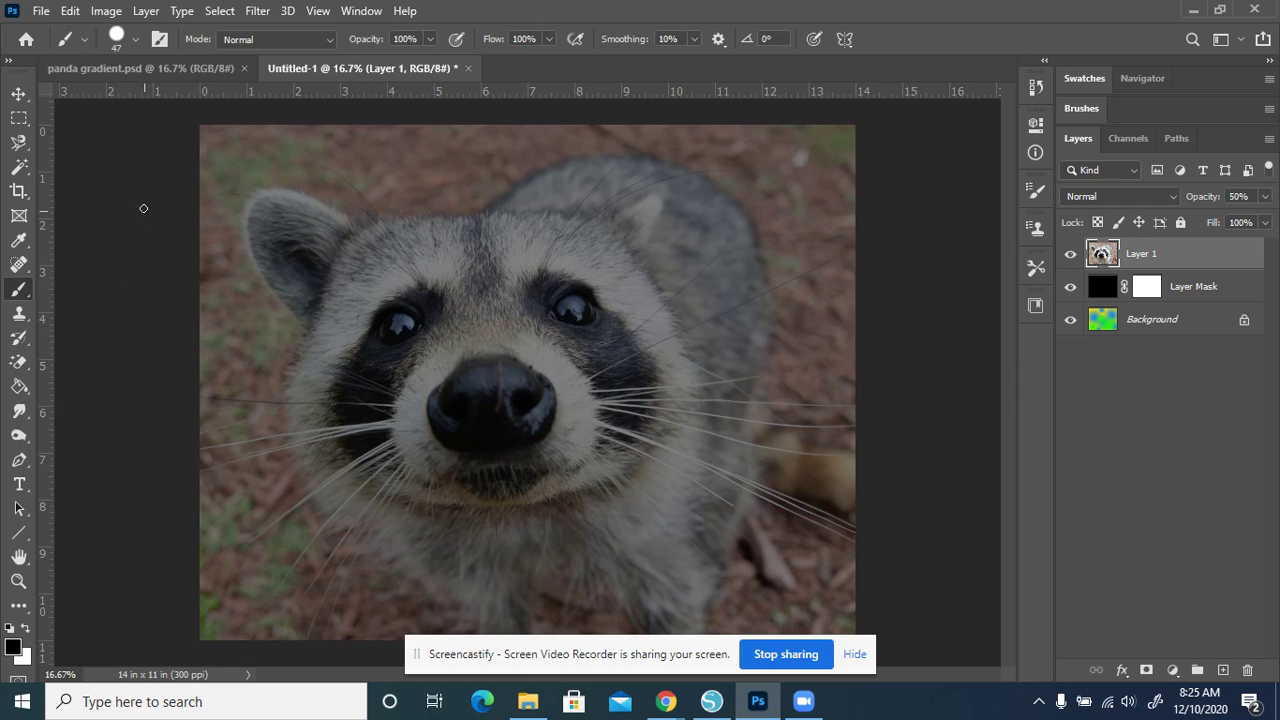
Check the brush preset, try and undo test strands on the forehead, then target the black layer's mask
click(135, 40)
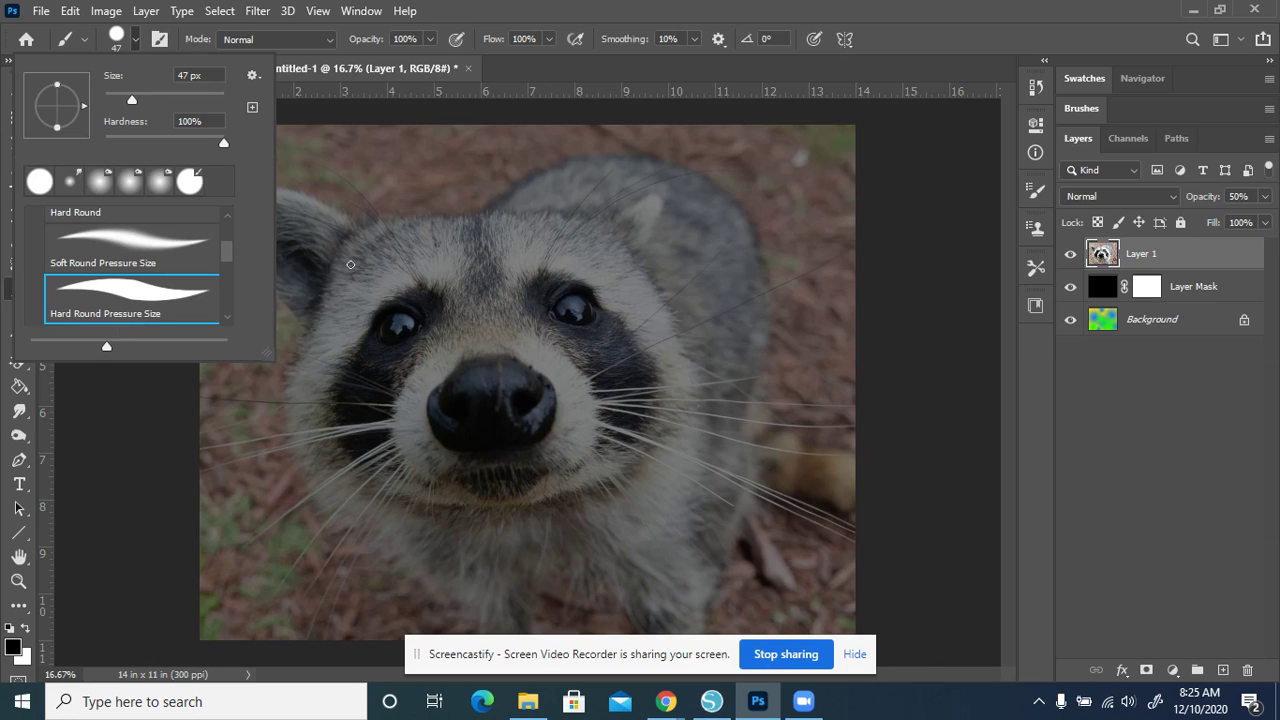
click(452, 166)
mouse_move(456, 182)
mouse_down()
mouse_move(470, 230)
mouse_move(502, 250)
mouse_up()
drag(519, 180, 526, 228)
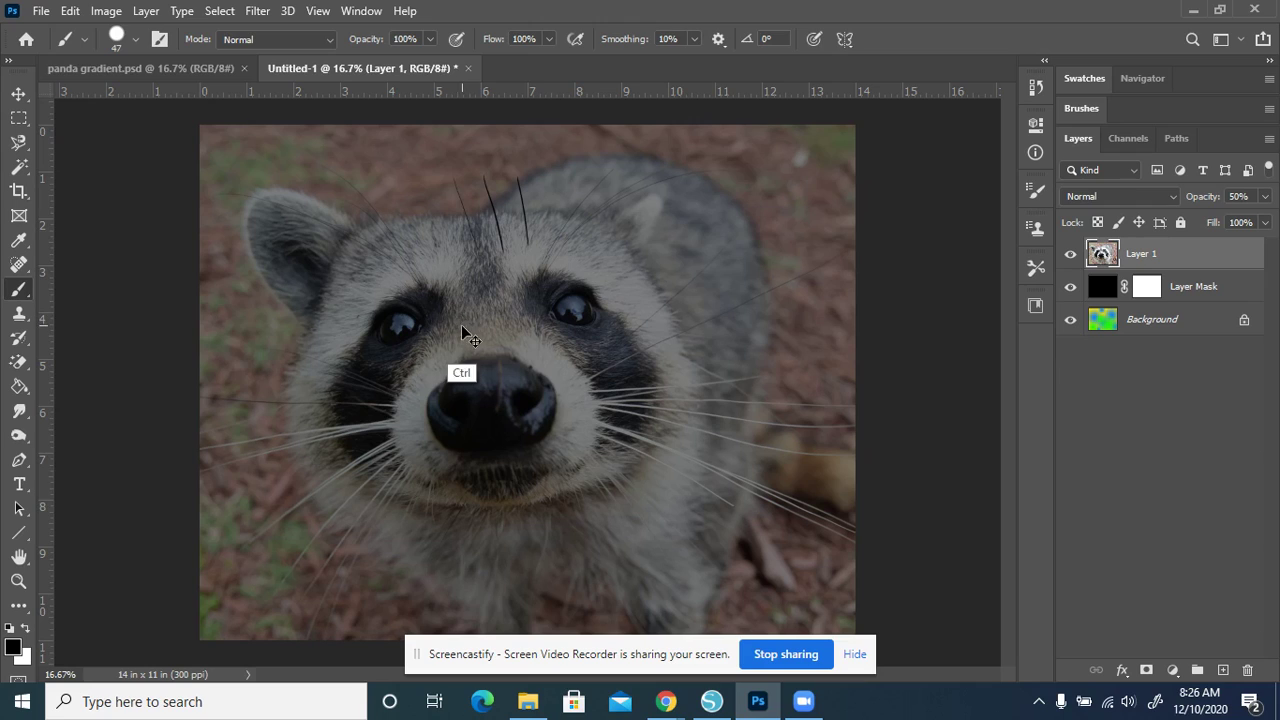
key(ctrl+z)
key(ctrl+z)
key(ctrl+z)
drag(451, 170, 508, 375)
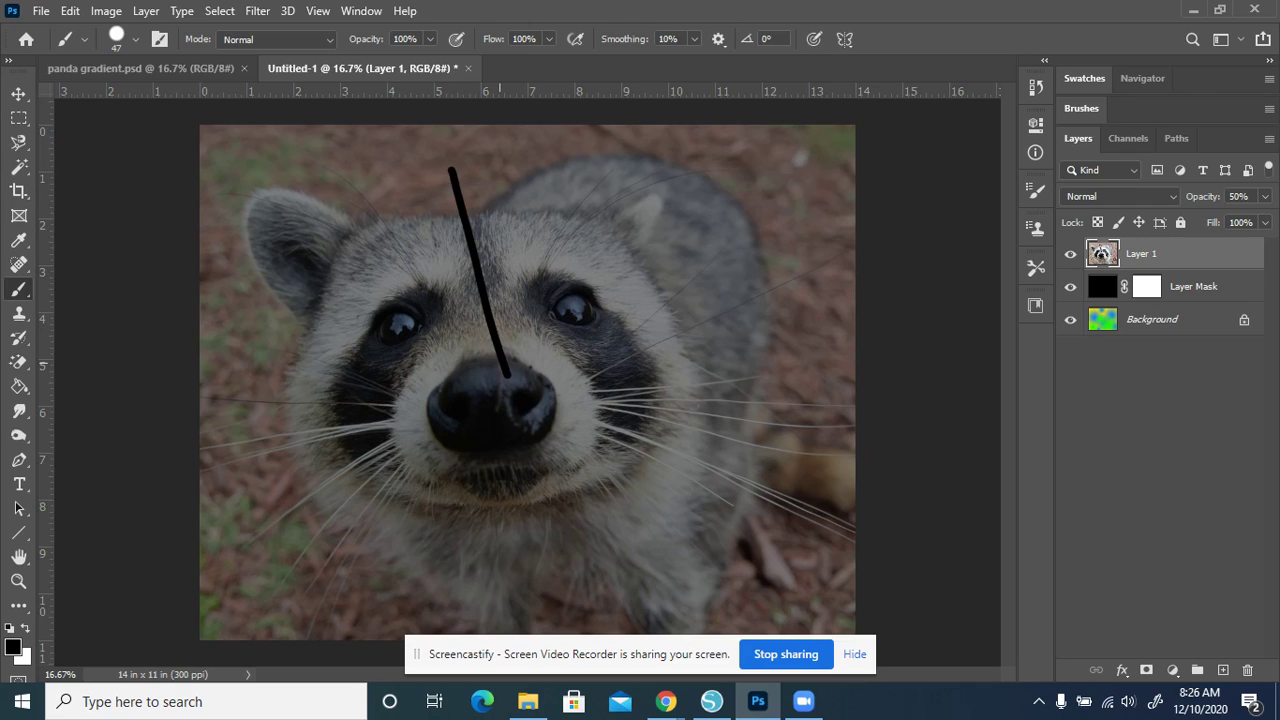
key(ctrl+z)
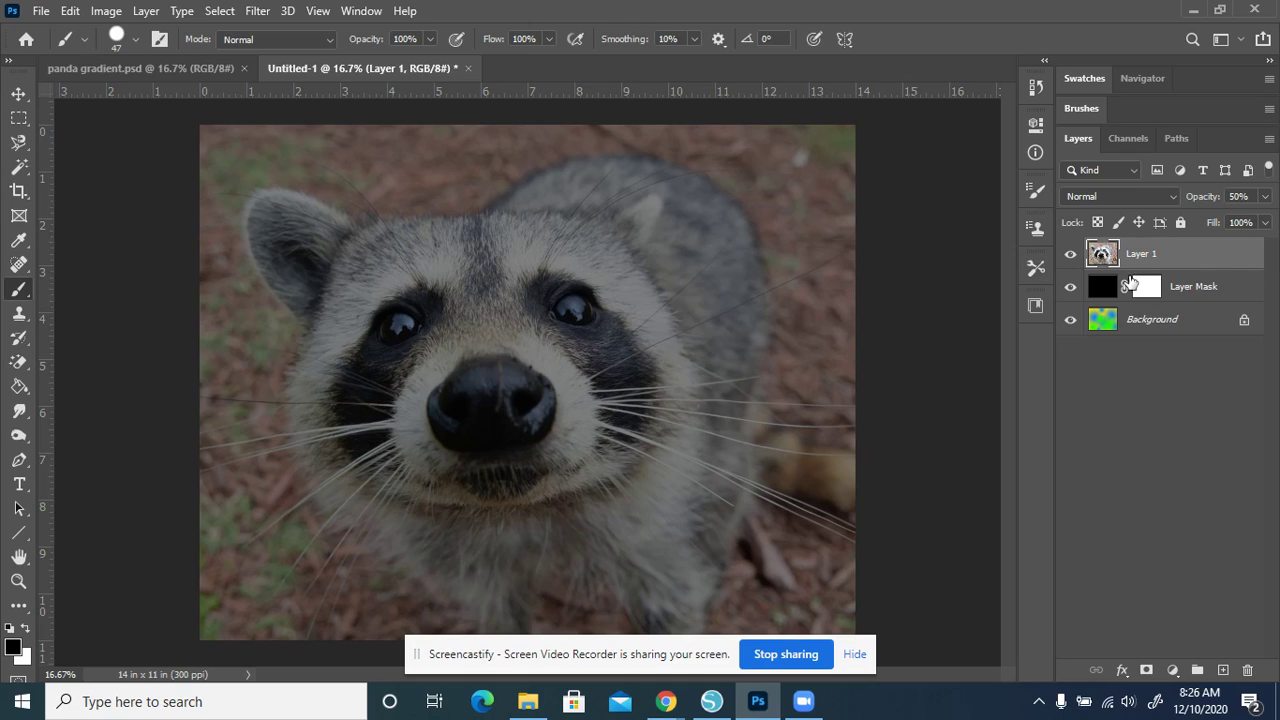
click(1186, 298)
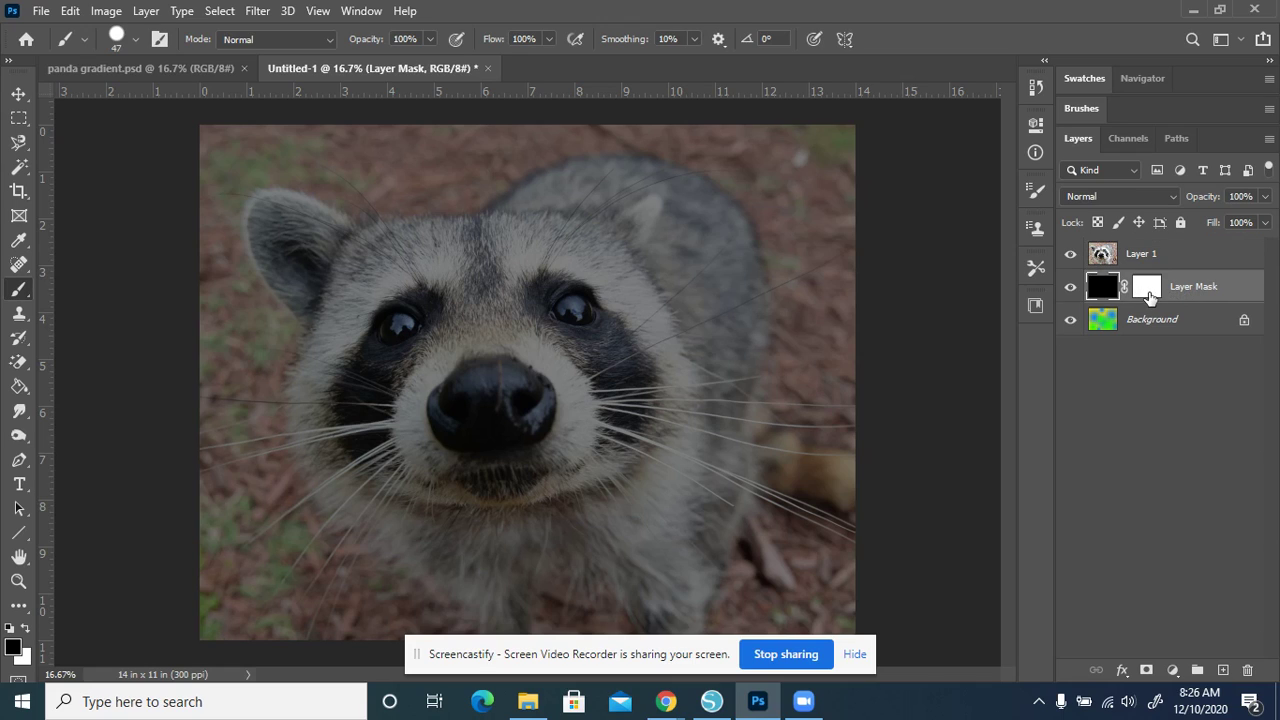
click(1155, 290)
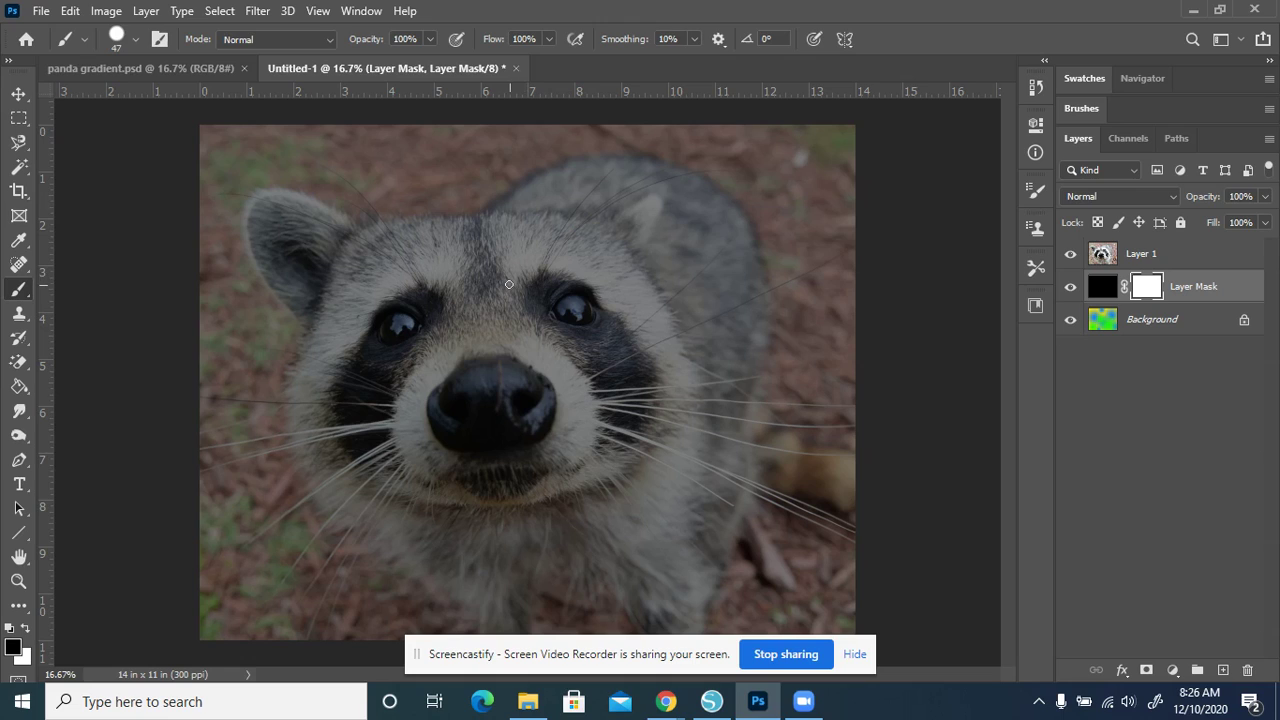
Paint yellow-green hair strands across the forehead and down the right cheek, briefly hiding Layer 1 to check
mouse_move(506, 280)
mouse_down()
mouse_move(542, 258)
mouse_move(544, 272)
mouse_move(548, 251)
mouse_move(609, 266)
mouse_move(644, 315)
mouse_up()
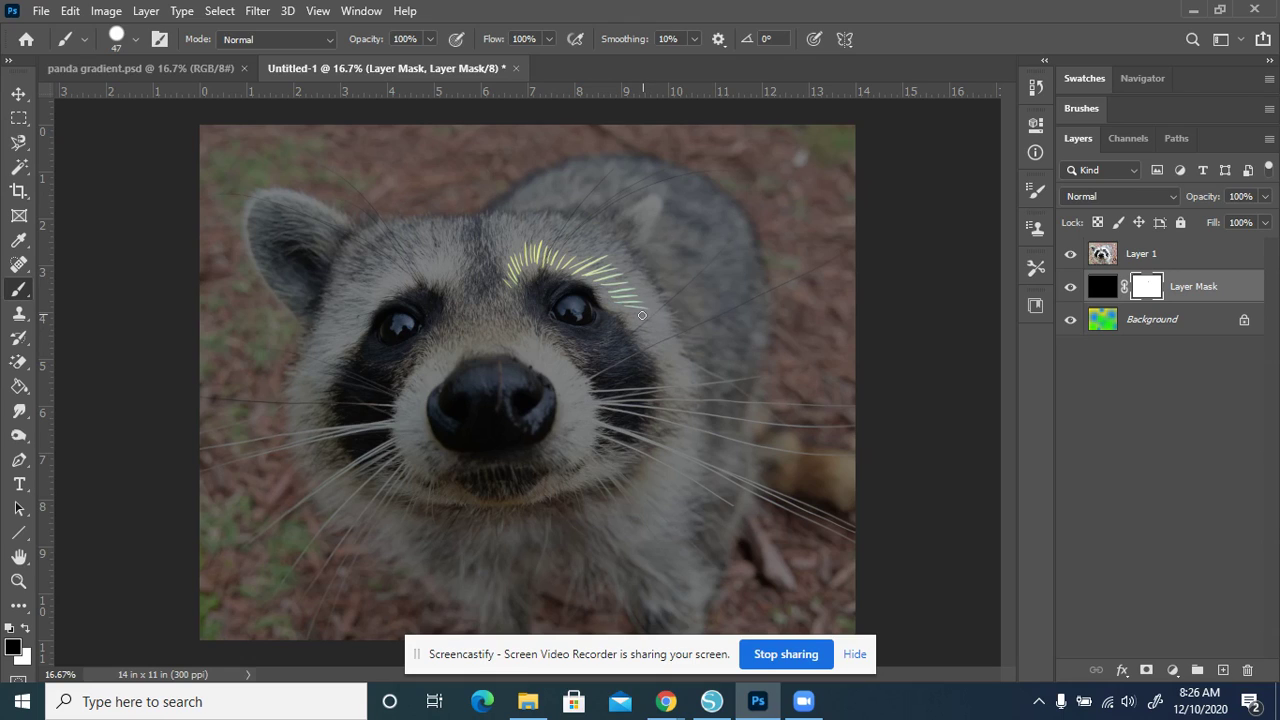
mouse_move(488, 374)
mouse_down()
mouse_move(478, 431)
mouse_move(596, 428)
mouse_up()
key(ctrl+z)
mouse_move(620, 311)
mouse_down()
mouse_move(666, 347)
mouse_move(634, 337)
mouse_move(665, 346)
mouse_move(647, 353)
mouse_move(692, 399)
mouse_up()
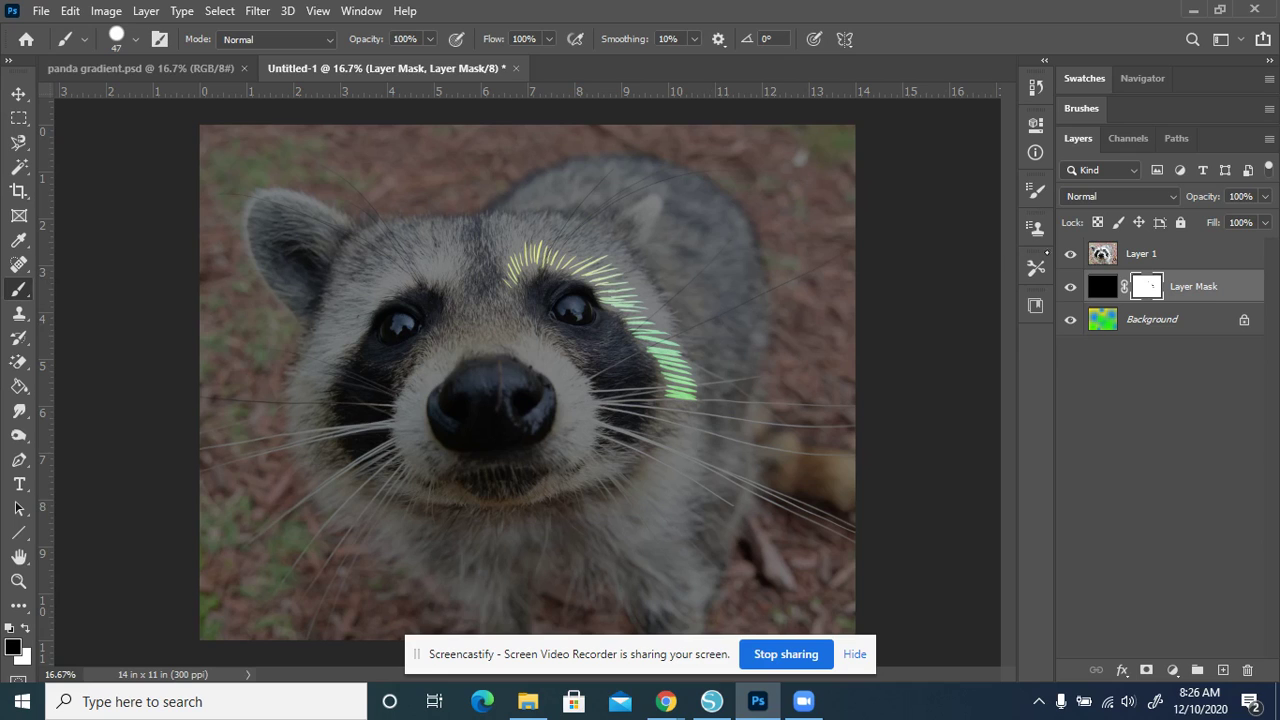
click(1070, 258)
click(1072, 258)
mouse_move(510, 262)
mouse_down()
mouse_move(599, 251)
mouse_move(570, 261)
mouse_move(631, 292)
mouse_move(618, 286)
mouse_move(652, 274)
mouse_move(630, 288)
mouse_move(660, 299)
mouse_move(641, 303)
mouse_move(660, 330)
mouse_up()
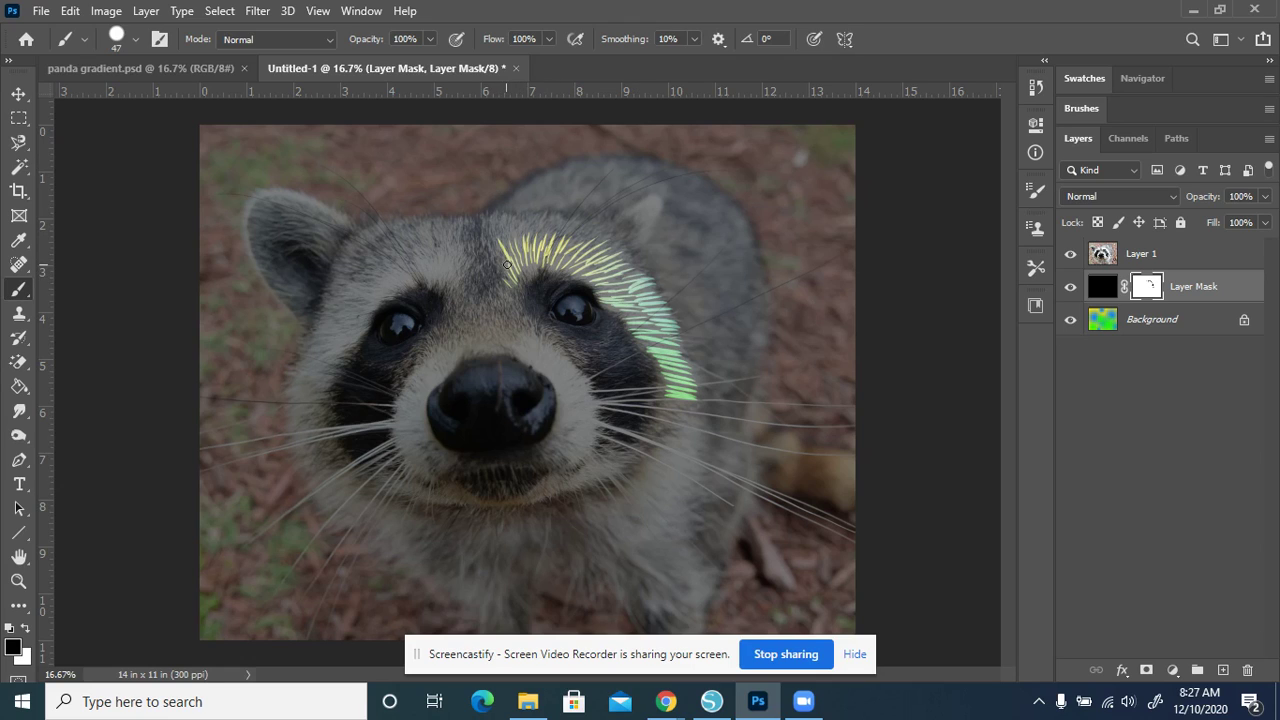
mouse_move(507, 265)
mouse_down()
mouse_move(602, 239)
mouse_move(572, 241)
mouse_move(598, 219)
mouse_move(590, 240)
mouse_move(648, 267)
mouse_up()
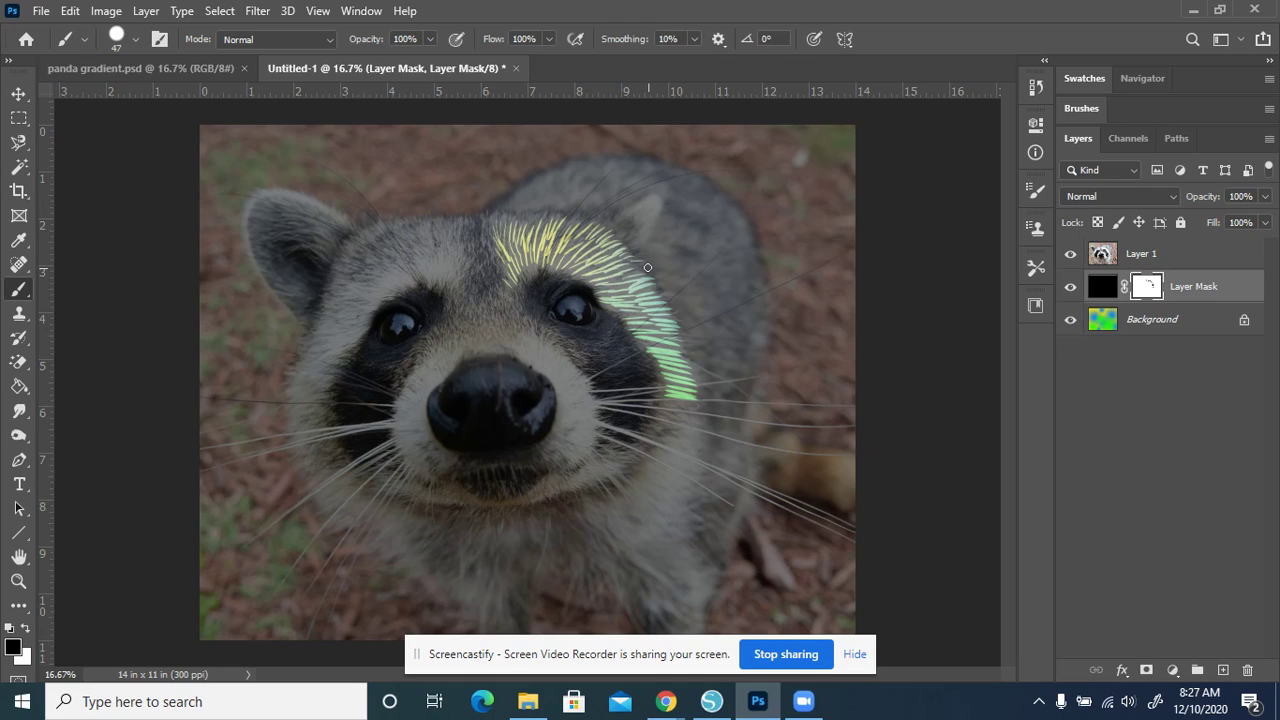
drag(664, 401, 646, 438)
mouse_move(456, 285)
mouse_down()
mouse_move(466, 262)
mouse_move(458, 284)
mouse_move(425, 258)
mouse_move(455, 256)
mouse_move(458, 240)
mouse_move(442, 238)
mouse_move(426, 263)
mouse_move(414, 256)
mouse_move(388, 284)
mouse_move(356, 286)
mouse_move(400, 287)
mouse_move(416, 272)
mouse_move(437, 292)
mouse_up()
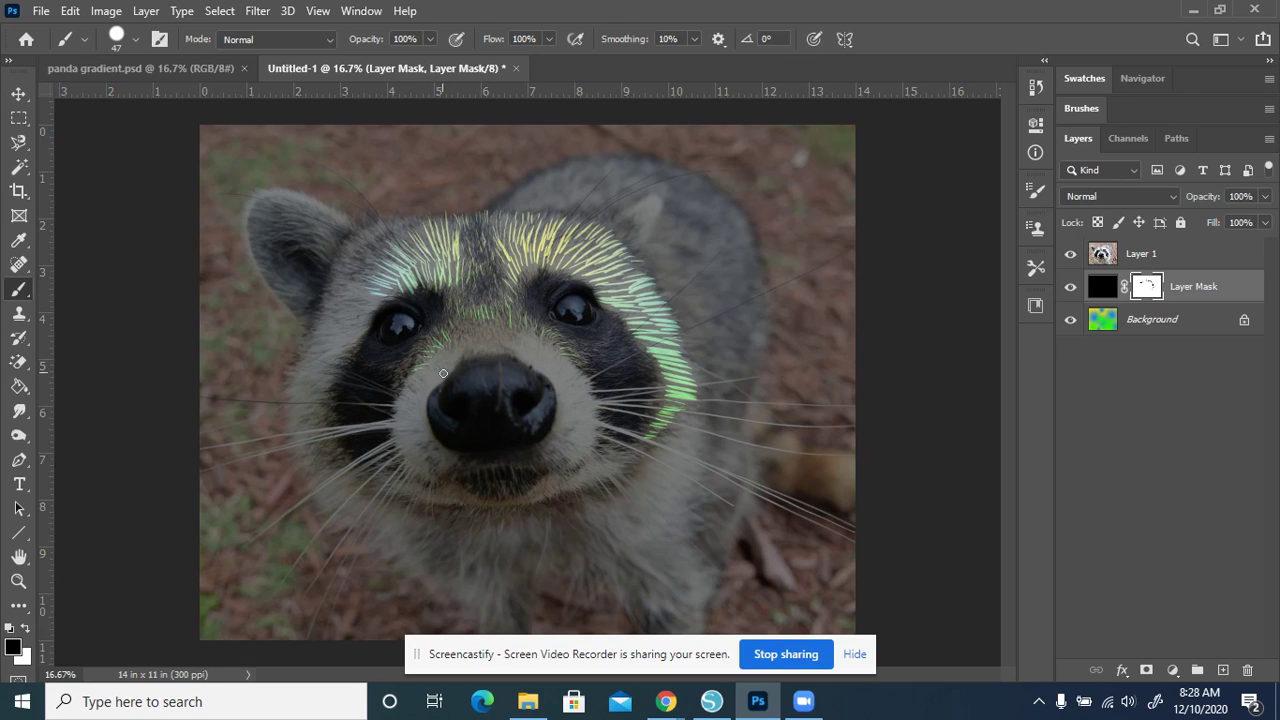
Paint green strands above the nose and blue-green strands beside the left eye and down the left cheek
mouse_move(443, 374)
mouse_down()
mouse_move(450, 340)
mouse_move(471, 356)
mouse_move(480, 343)
mouse_move(546, 358)
mouse_up()
drag(481, 320, 523, 342)
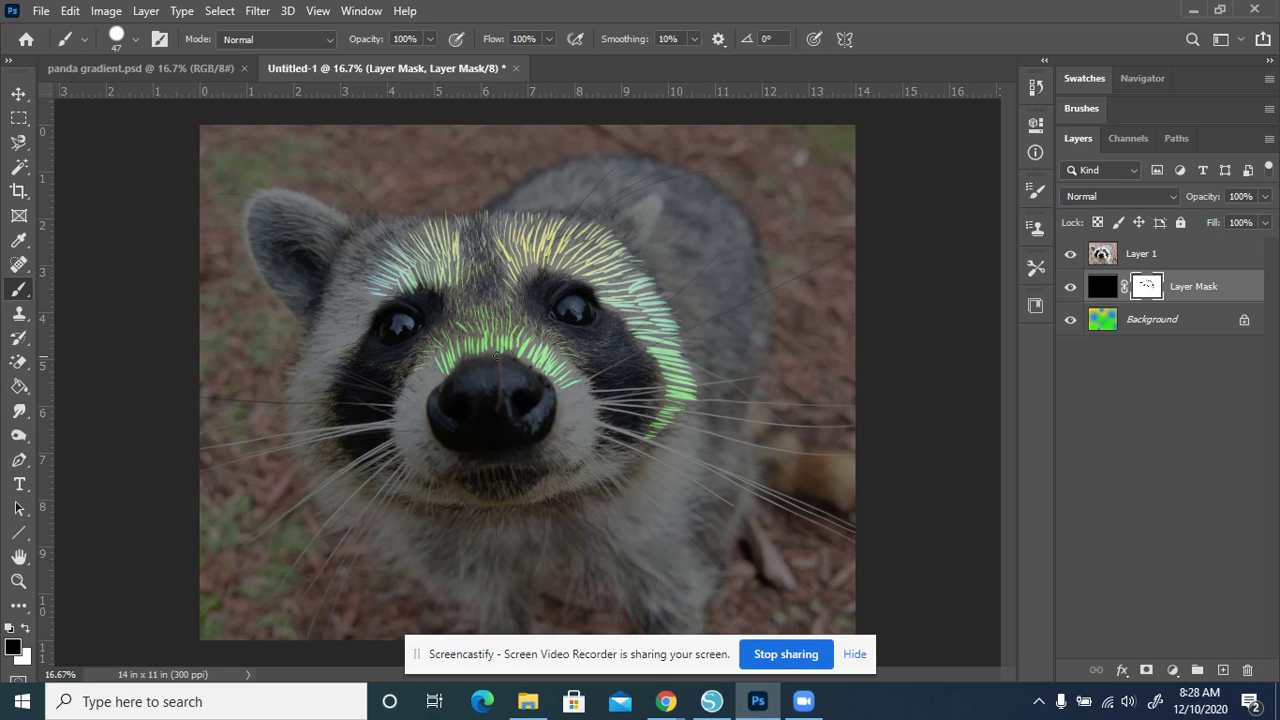
mouse_move(372, 295)
mouse_down()
mouse_move(326, 318)
mouse_move(320, 356)
mouse_up()
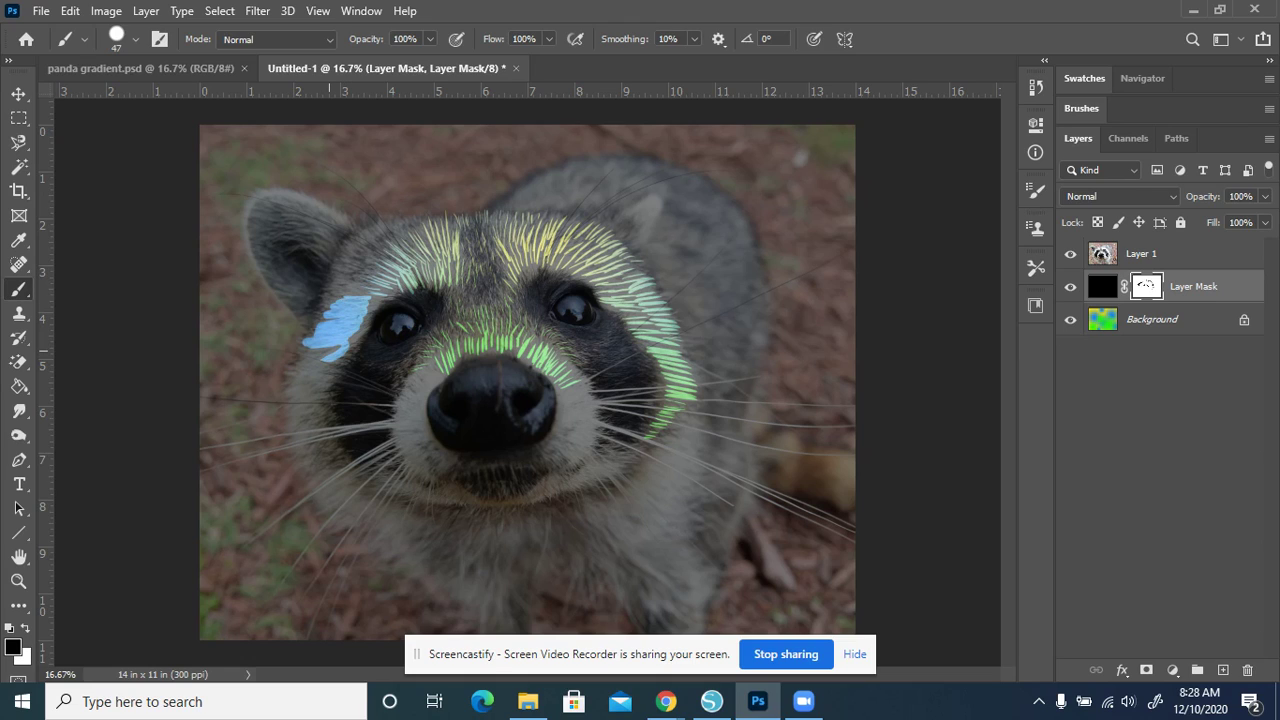
key(ctrl+z)
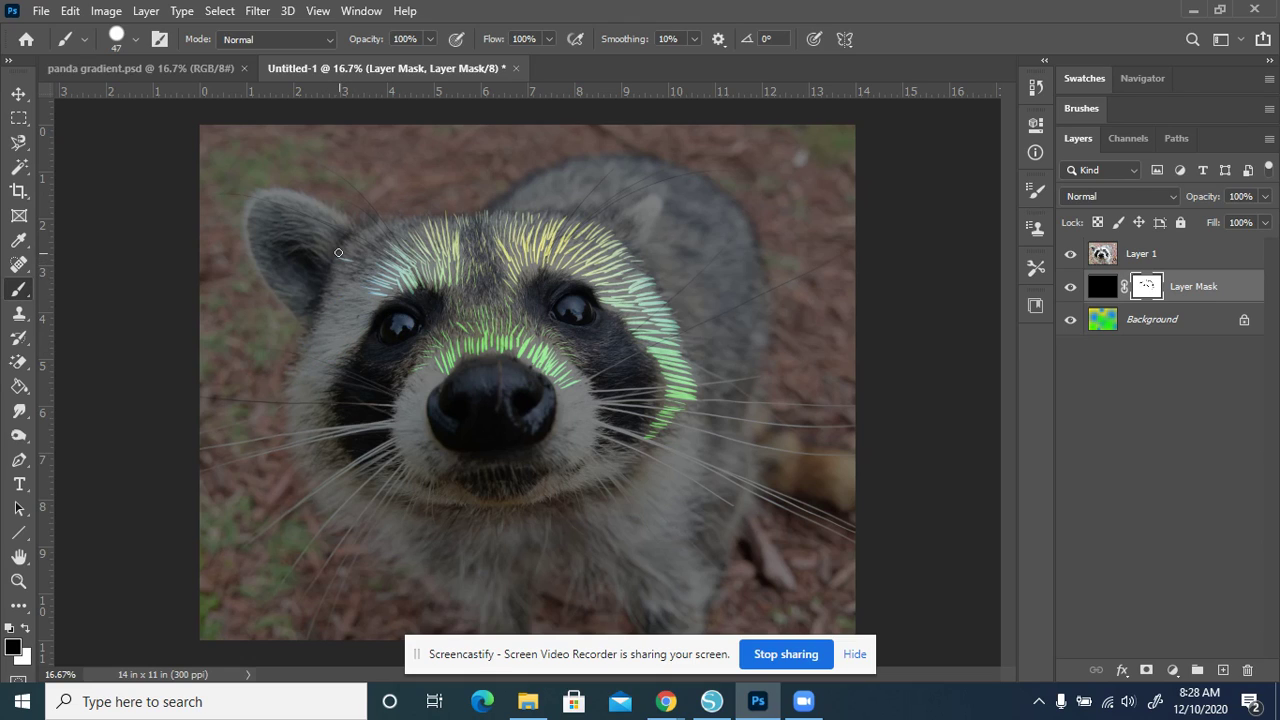
mouse_move(359, 235)
mouse_down()
mouse_move(390, 223)
mouse_move(426, 233)
mouse_up()
drag(296, 362, 351, 267)
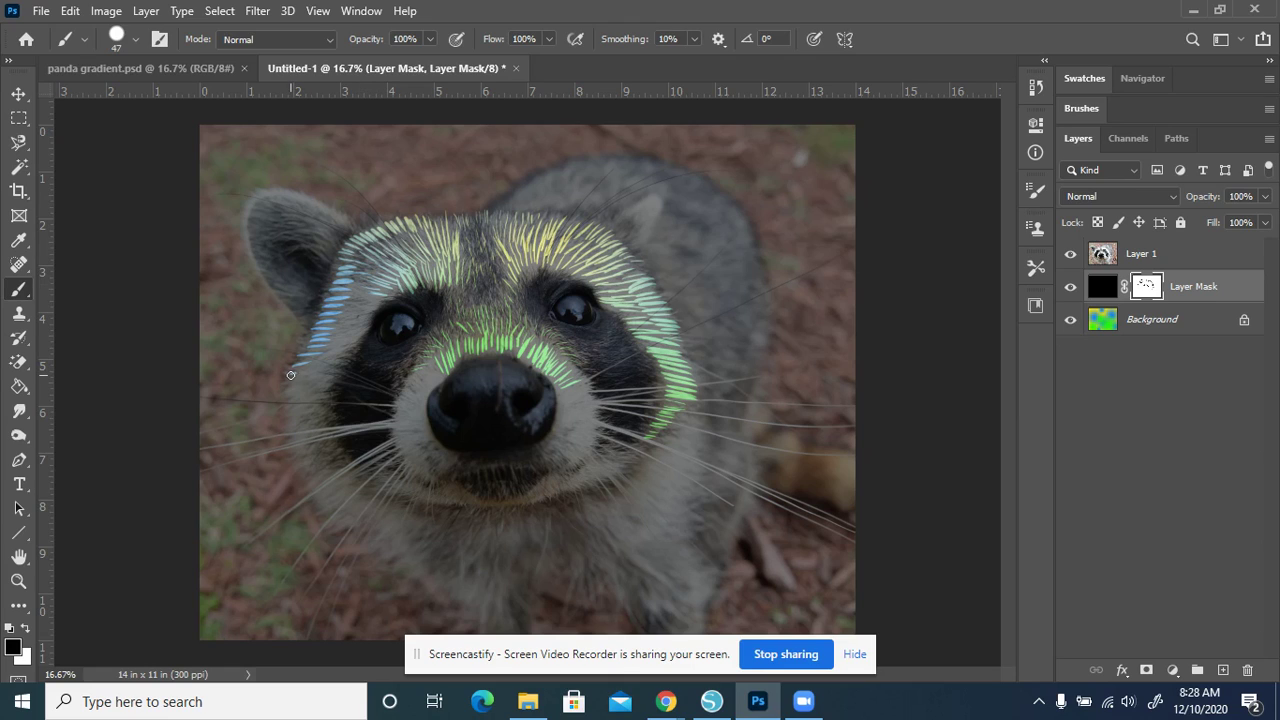
mouse_move(290, 377)
mouse_down()
mouse_move(342, 342)
mouse_move(338, 325)
mouse_move(384, 272)
mouse_up()
mouse_move(290, 379)
mouse_down()
mouse_move(289, 411)
mouse_move(315, 409)
mouse_move(297, 429)
mouse_move(327, 419)
mouse_move(302, 440)
mouse_move(332, 435)
mouse_move(306, 462)
mouse_move(337, 447)
mouse_move(362, 491)
mouse_up()
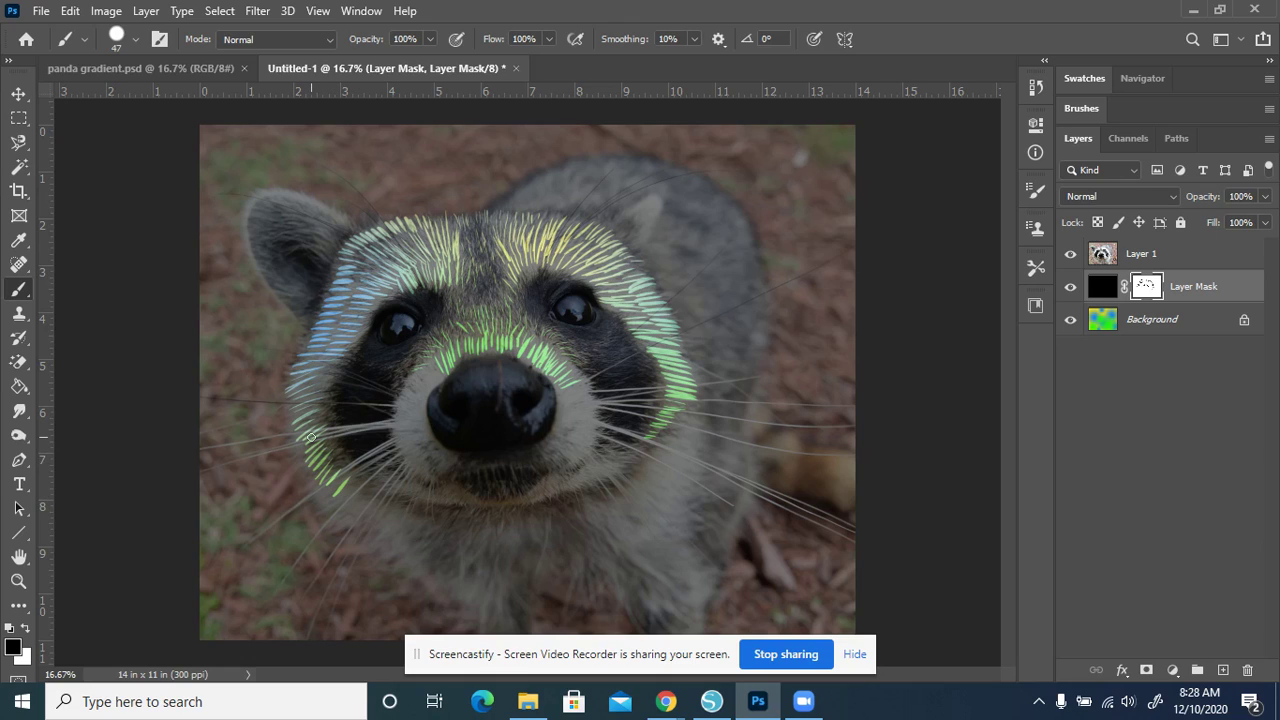
Save the artwork to Documents as 'Raccoon scratch art.psd', then add a small dab on the mask
key(ctrl+s)
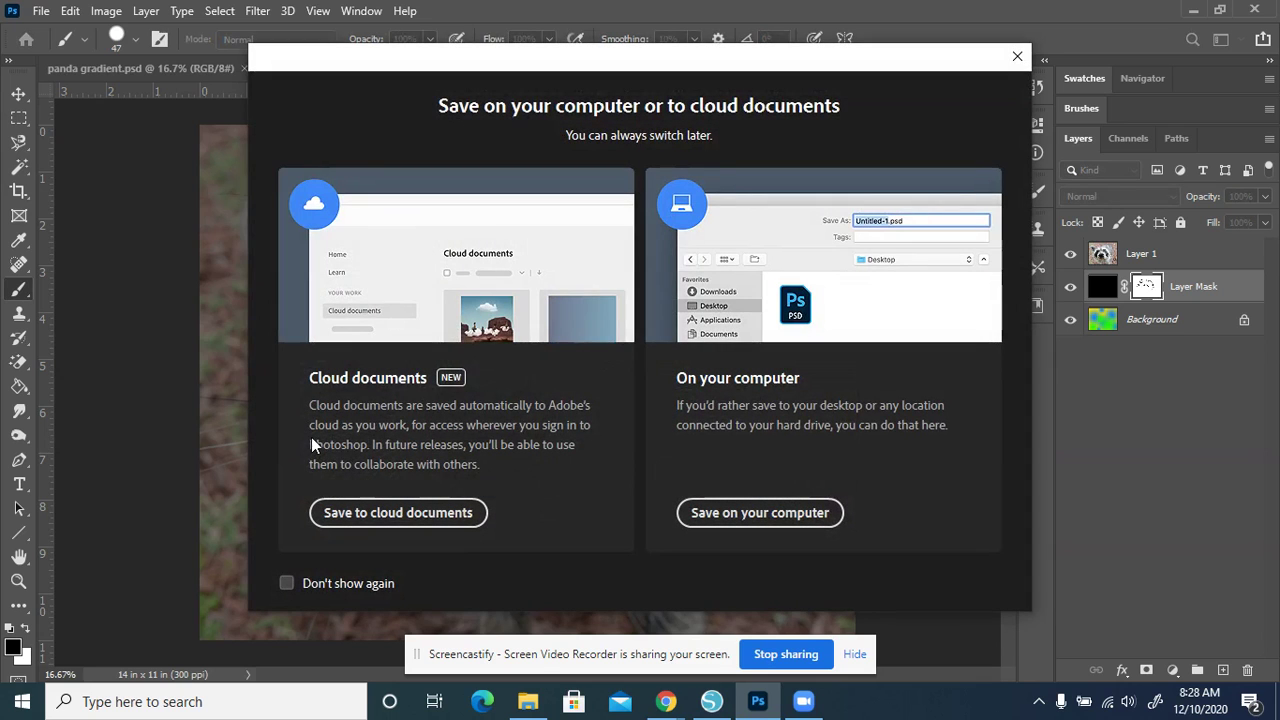
click(778, 510)
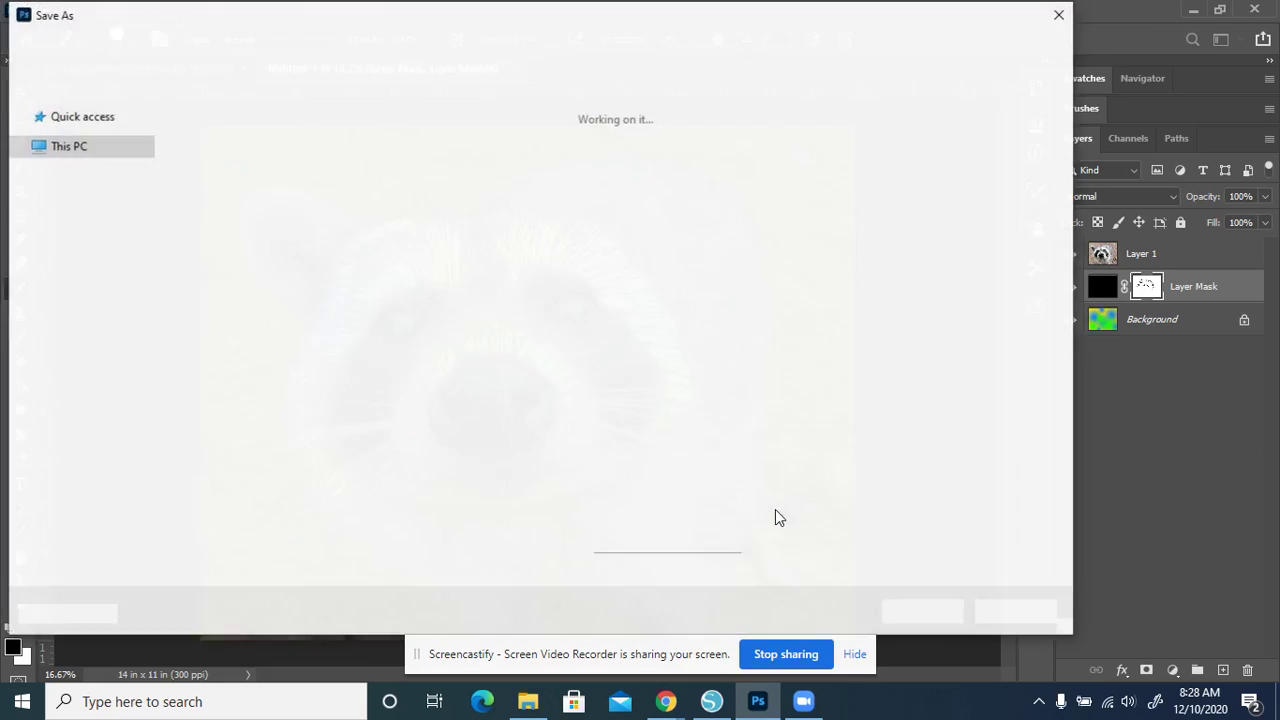
text(RAcoo)
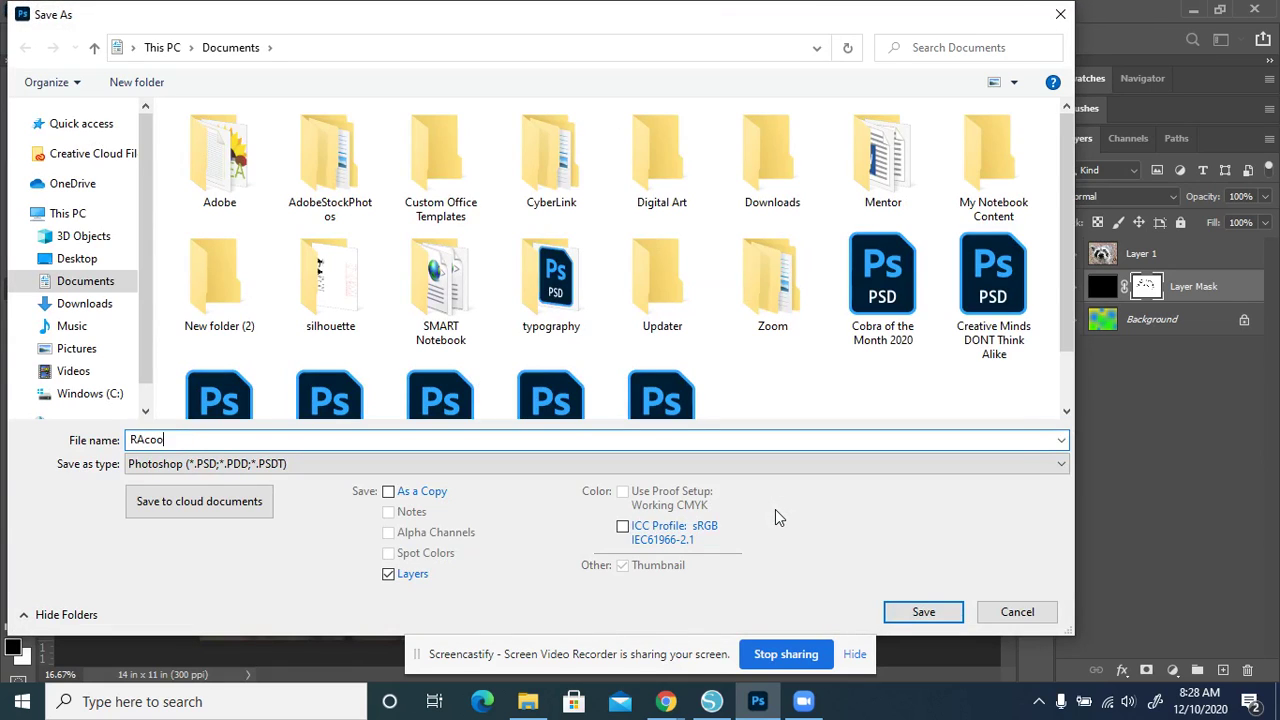
text(ccon)
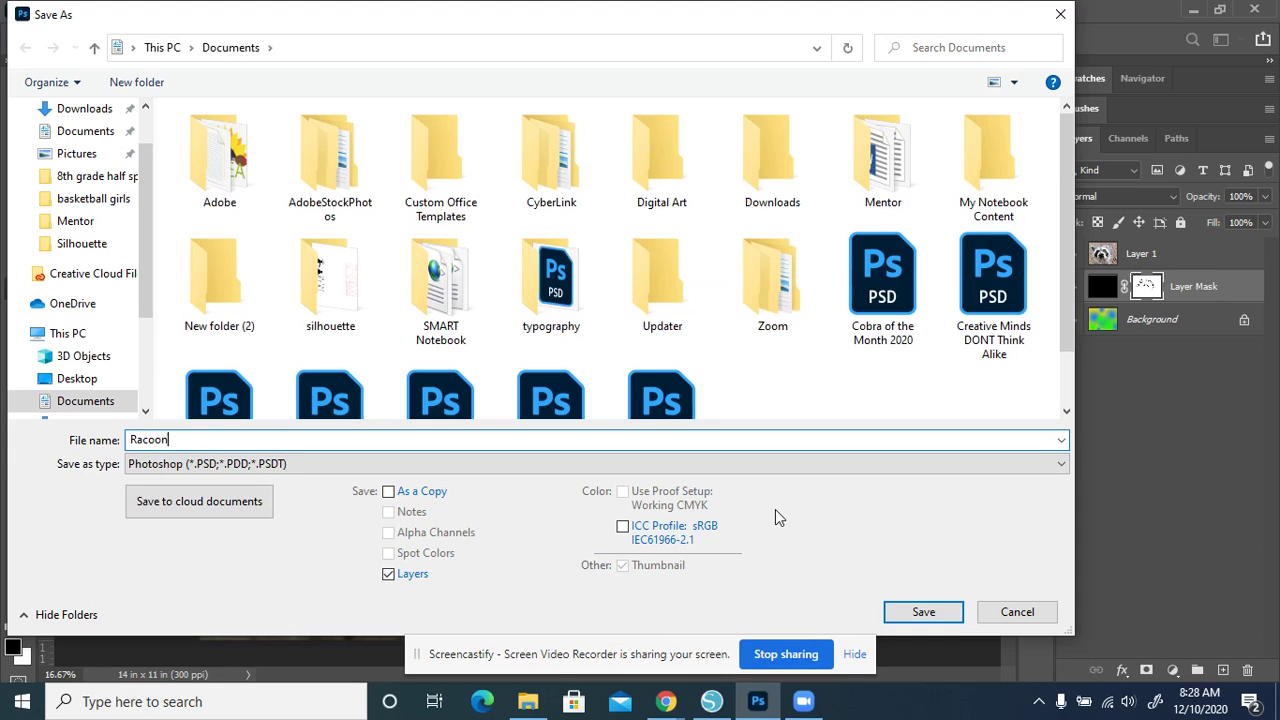
key(BackSpace)
key(BackSpace)
text(oon scratch art)
key(Return)
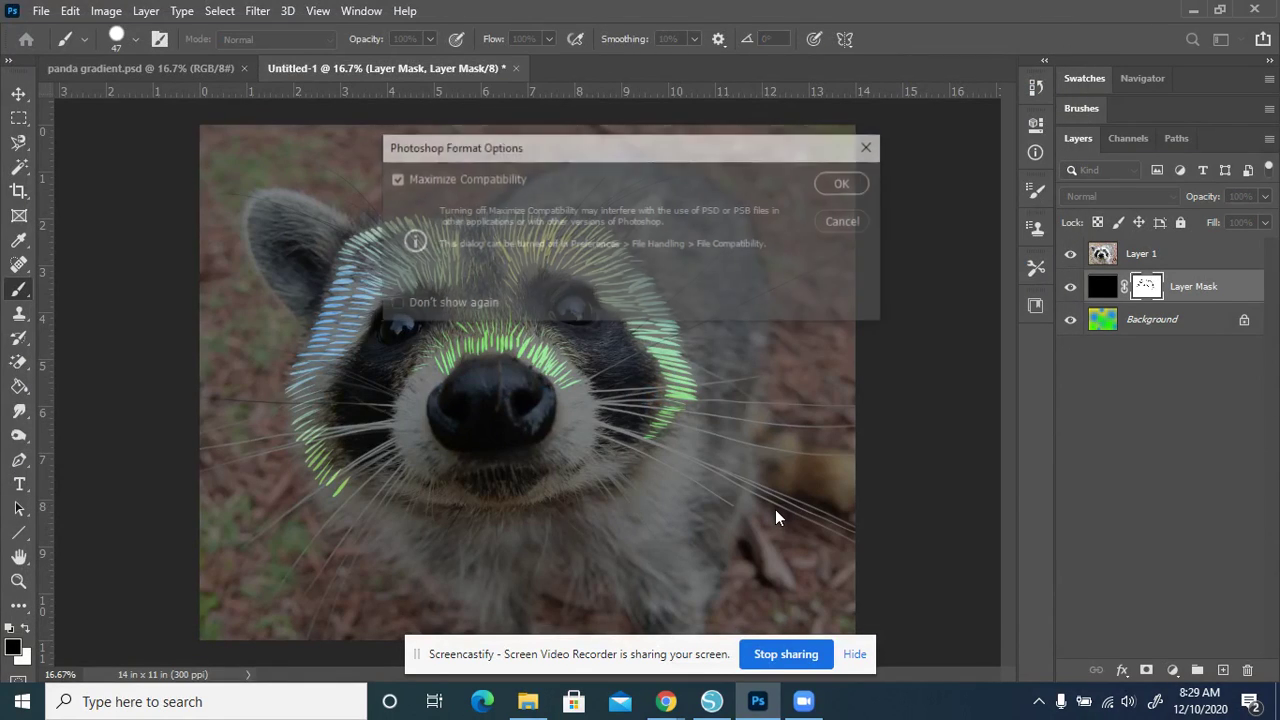
key(Return)
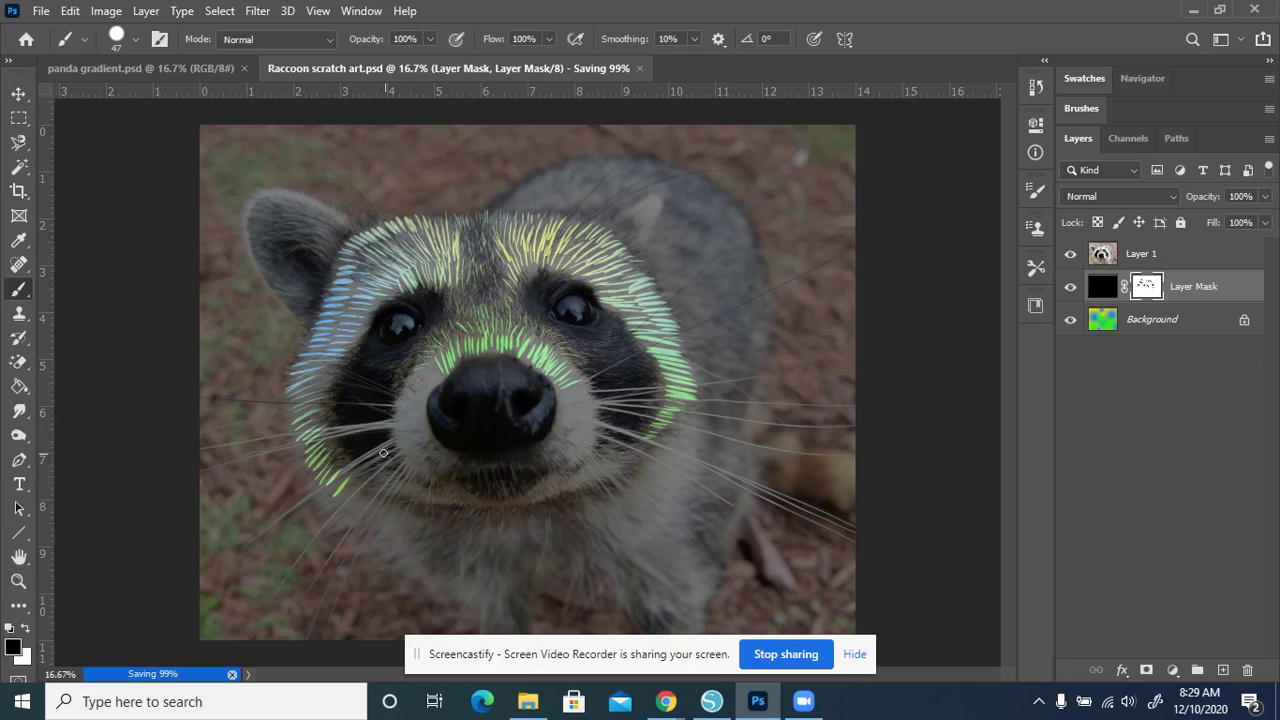
click(332, 452)
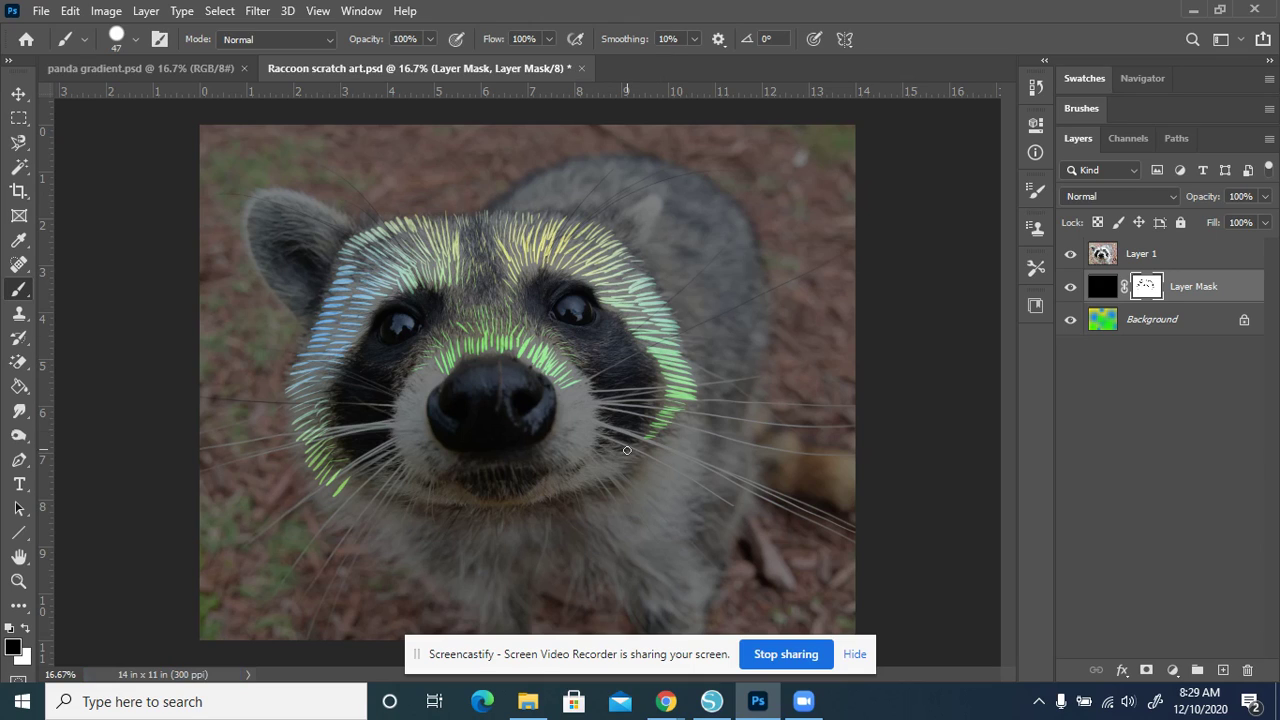
Paint green strands along the nose's edge and below the right cheek, plus whiskers across the right cheek
drag(593, 464, 660, 438)
mouse_move(438, 391)
mouse_down()
mouse_move(456, 422)
mouse_move(432, 395)
mouse_move(535, 420)
mouse_move(547, 402)
mouse_move(533, 427)
mouse_move(505, 402)
mouse_move(534, 383)
mouse_move(498, 405)
mouse_move(458, 392)
mouse_move(475, 408)
mouse_move(466, 383)
mouse_move(451, 382)
mouse_move(489, 368)
mouse_move(498, 406)
mouse_up()
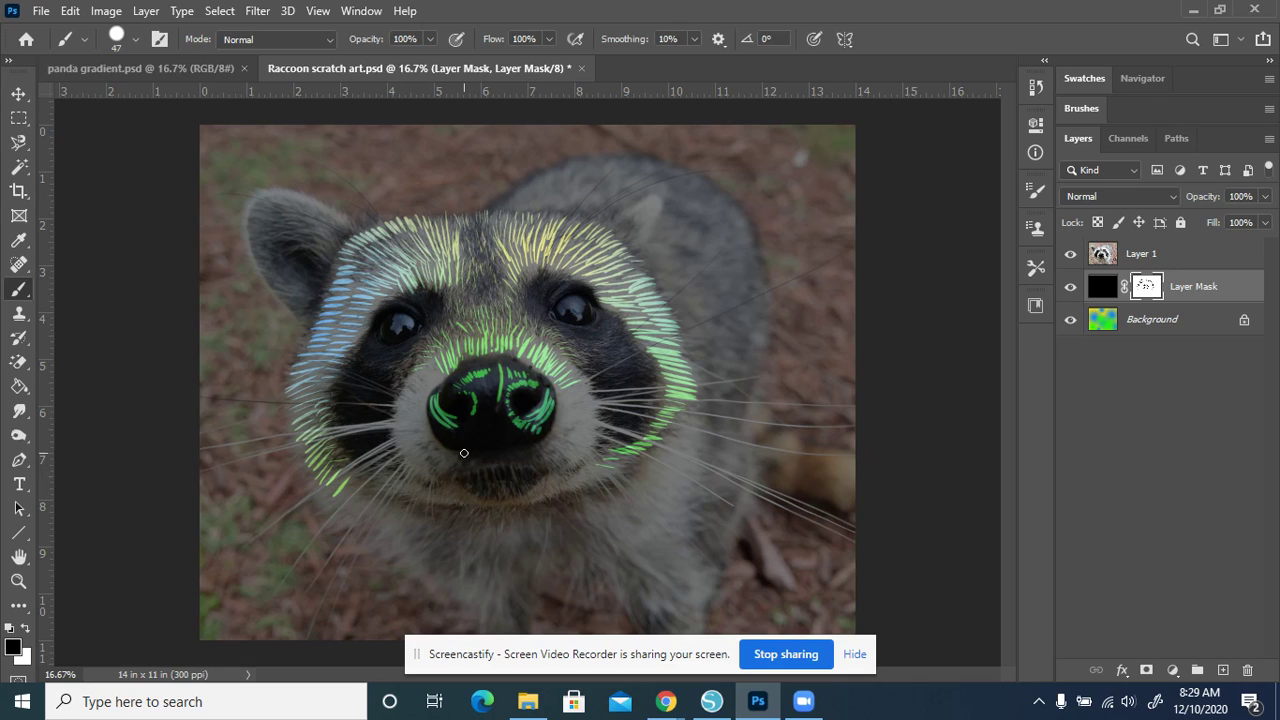
mouse_move(450, 452)
mouse_down()
mouse_move(428, 418)
mouse_move(432, 392)
mouse_up()
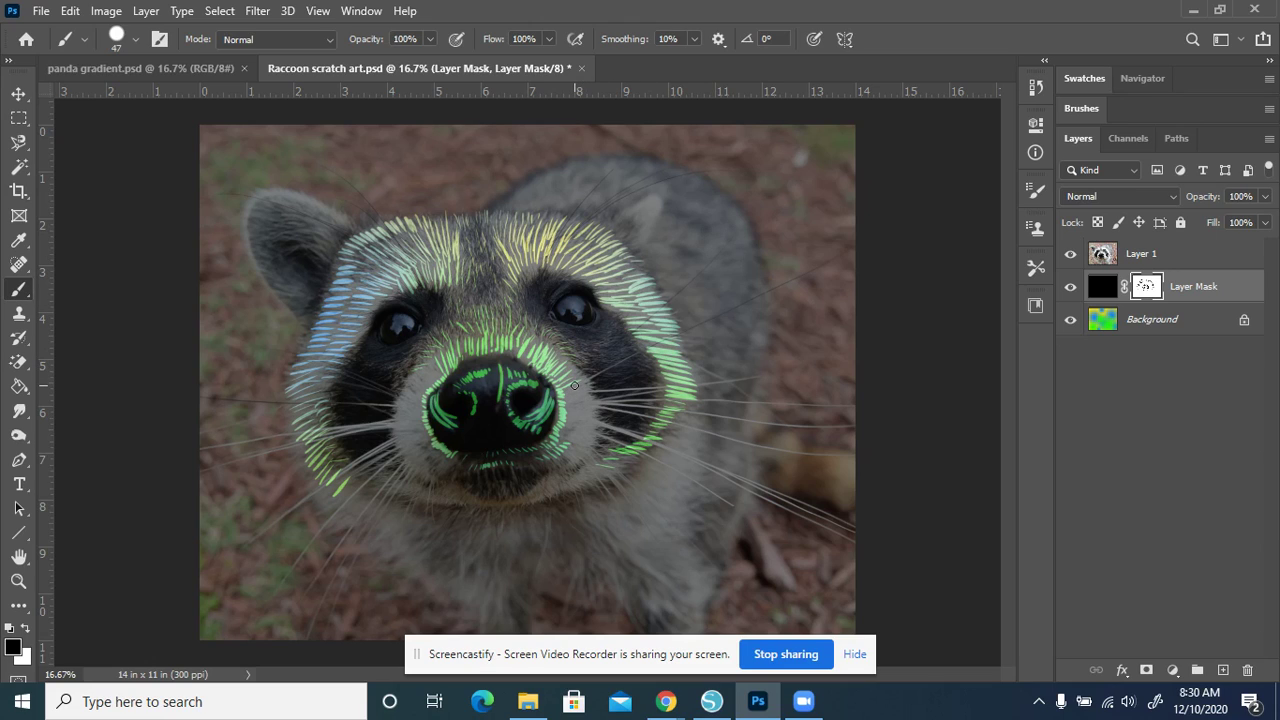
drag(683, 342, 790, 302)
drag(576, 396, 770, 372)
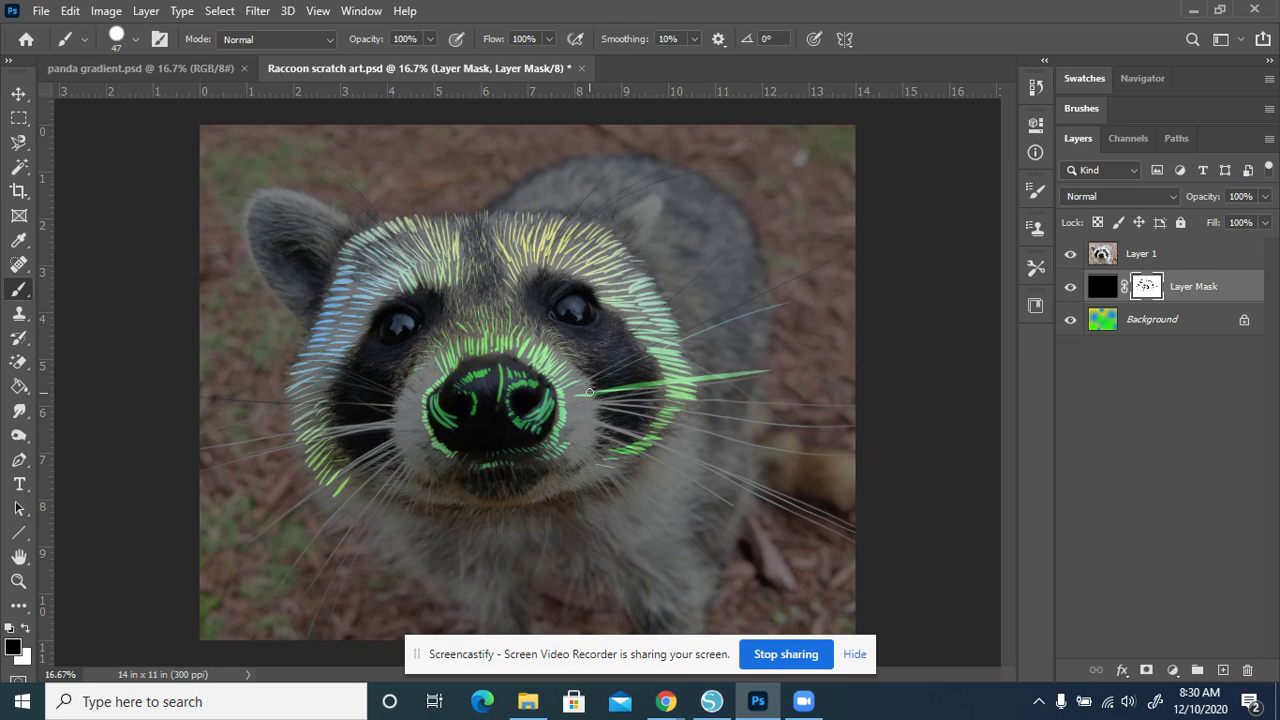
Undo the last whisker and shrink the brush to 18 px in the Brush Preset picker
key(ctrl+z)
click(135, 40)
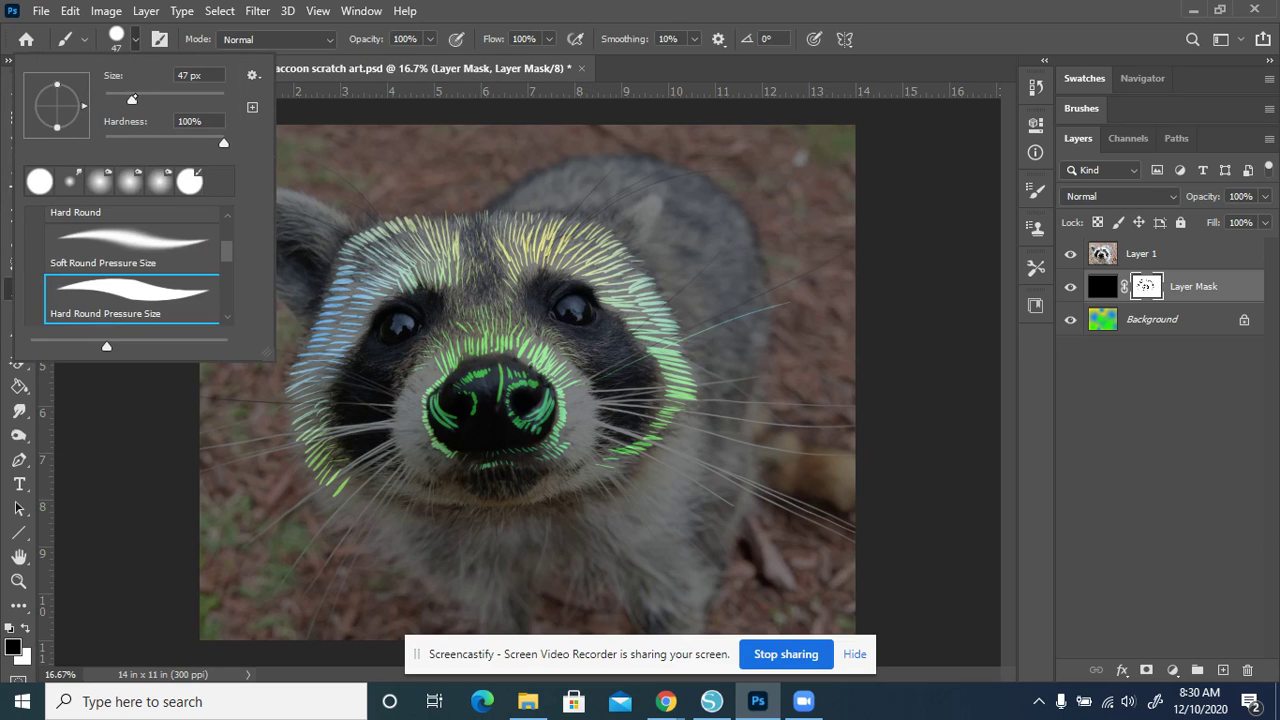
drag(131, 100, 115, 100)
click(578, 384)
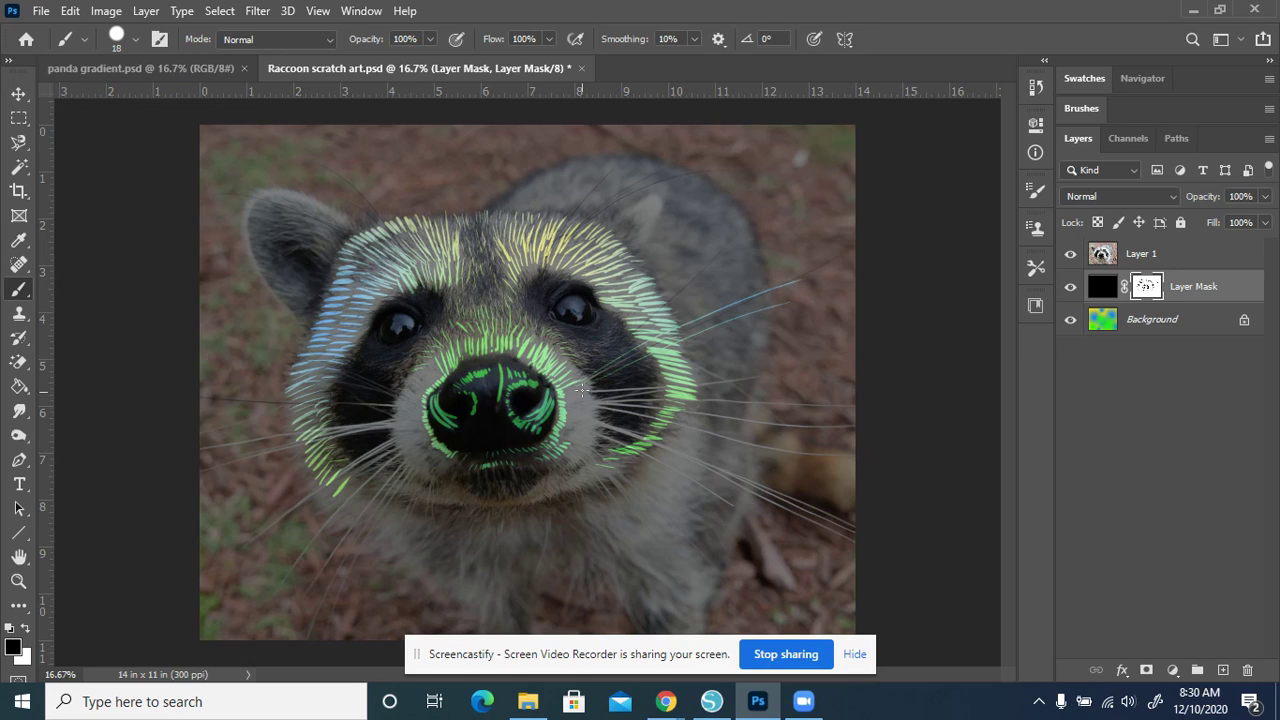
Paint six thin whiskers fanning from the nose out to the right edge
drag(581, 390, 800, 382)
drag(586, 404, 822, 383)
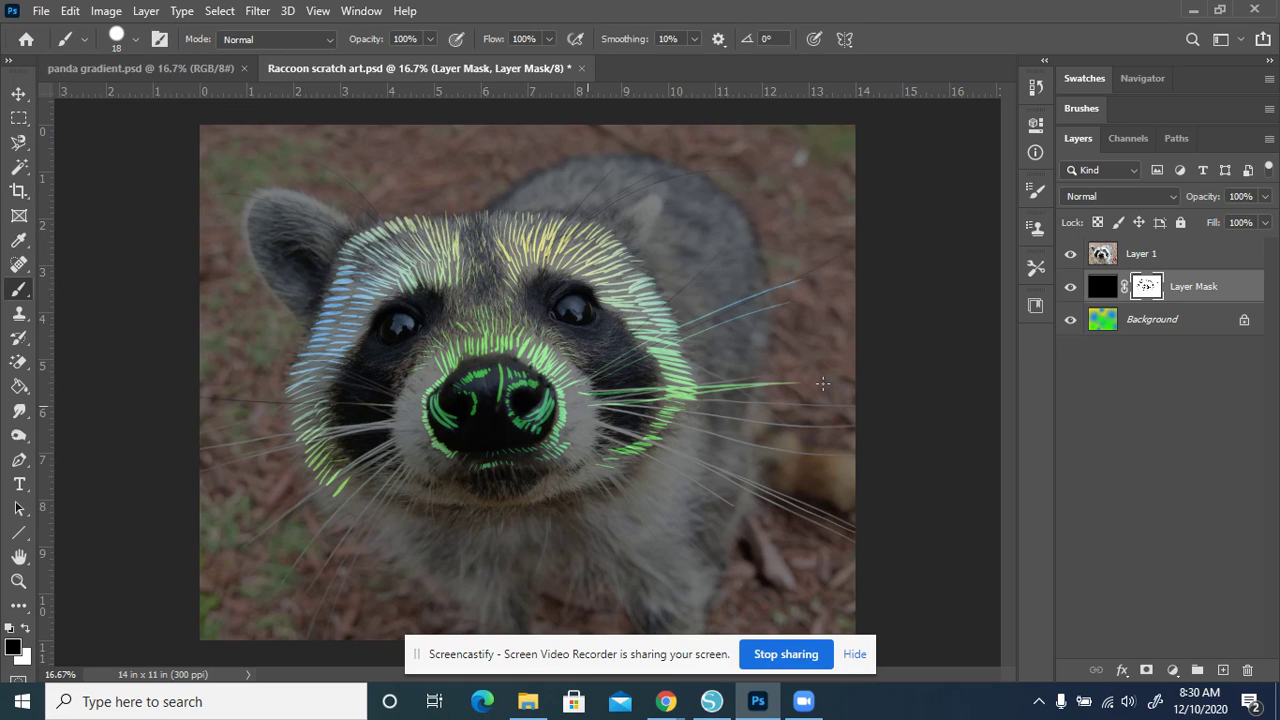
drag(592, 404, 855, 487)
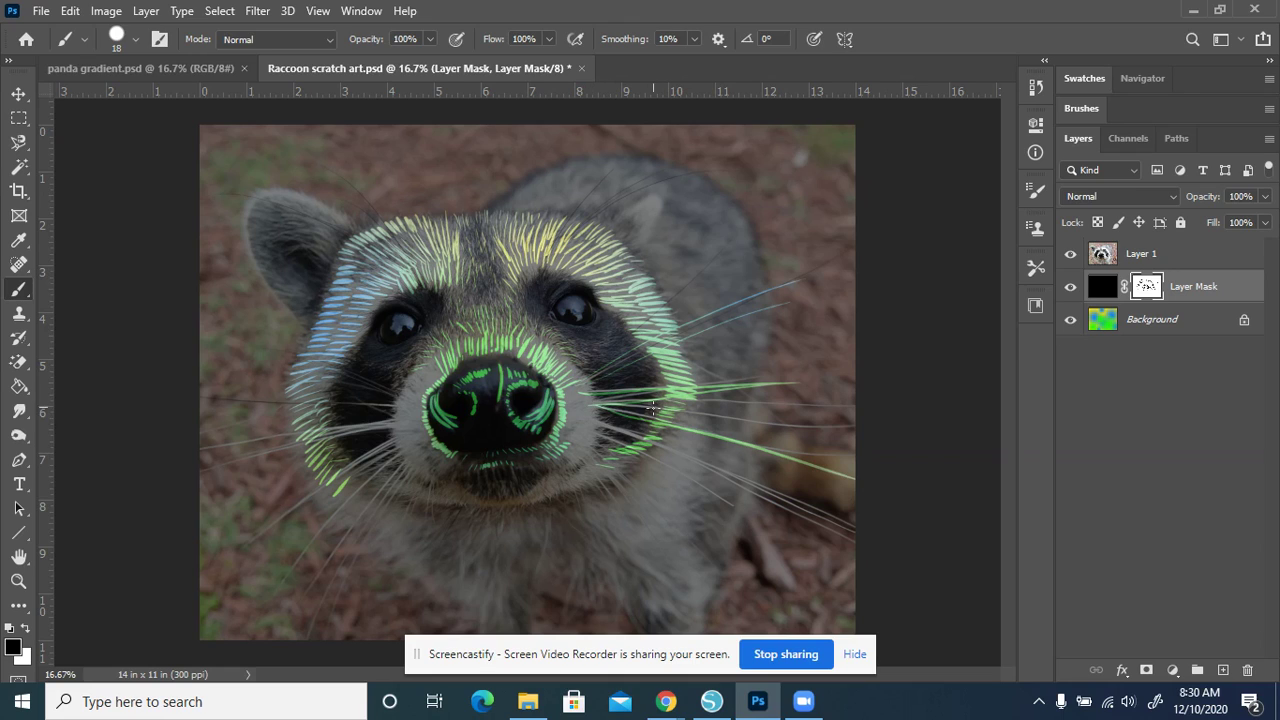
drag(612, 406, 856, 432)
drag(603, 416, 856, 525)
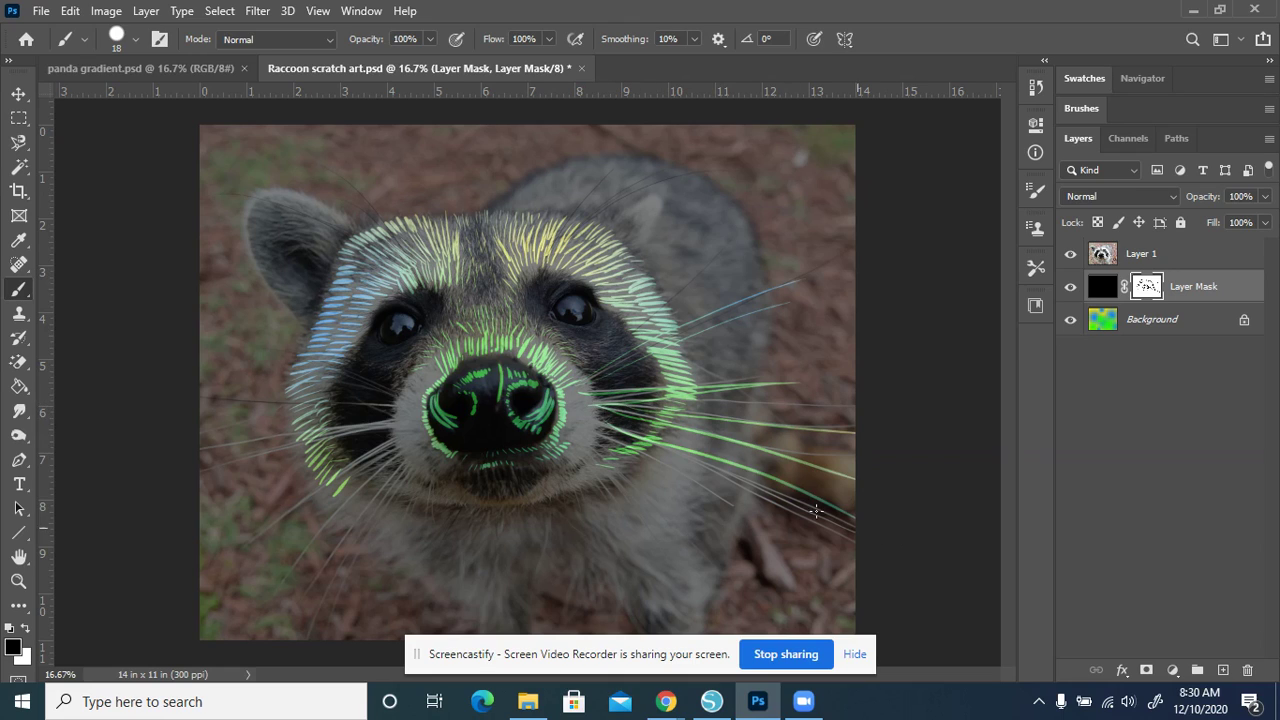
drag(604, 424, 776, 546)
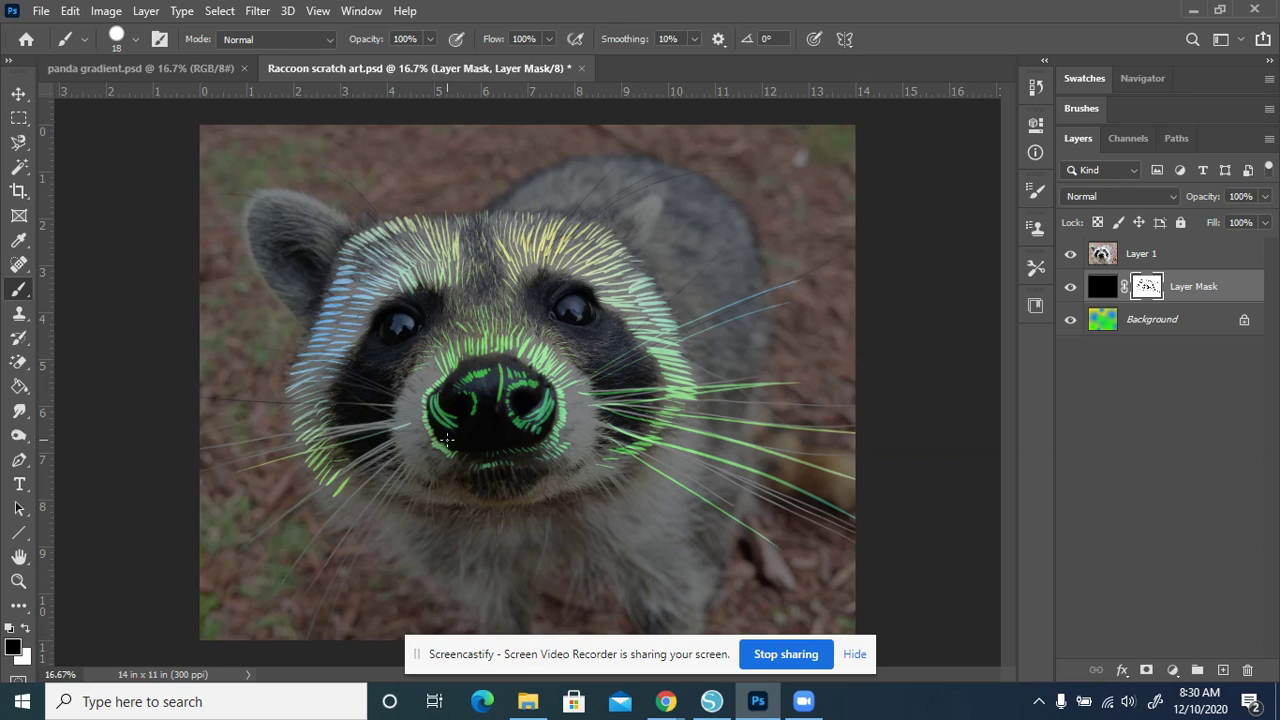
Paint thin whiskers sweeping down-left, left and up-left from the nose toward the left edge
mouse_move(396, 441)
mouse_down()
mouse_move(258, 520)
mouse_move(374, 478)
mouse_move(292, 556)
mouse_up()
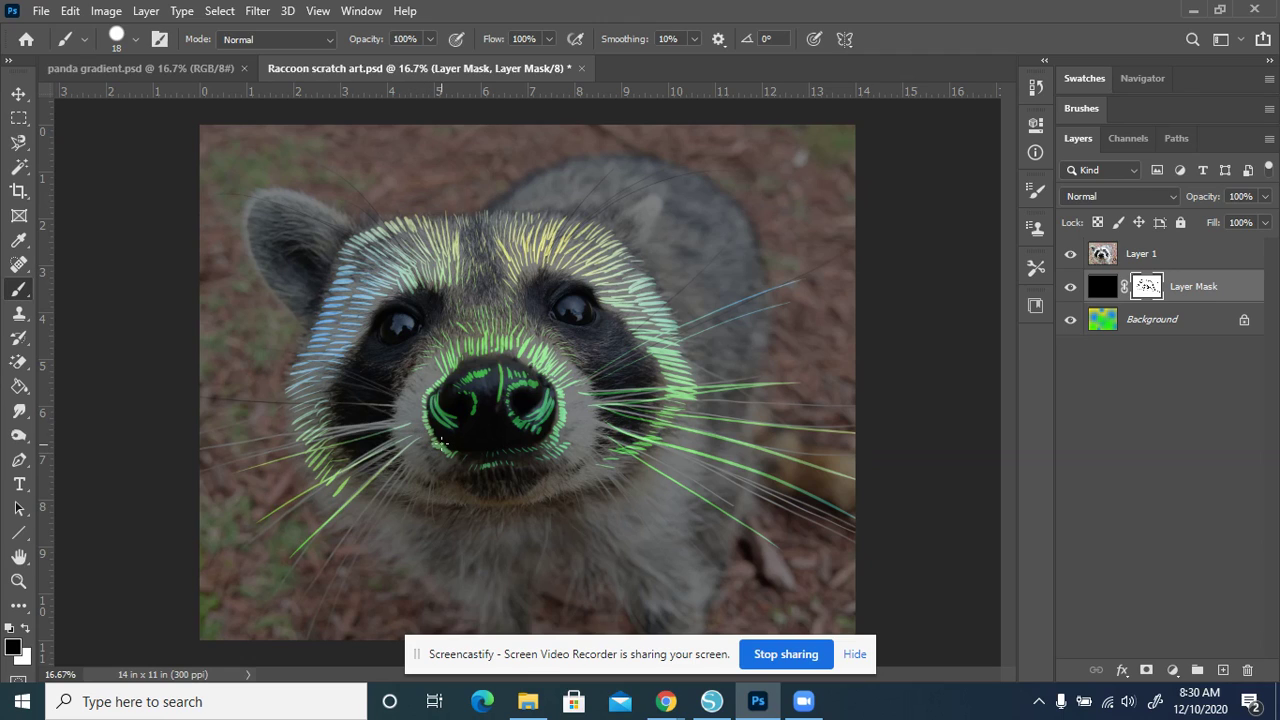
drag(428, 450, 296, 598)
drag(434, 453, 306, 622)
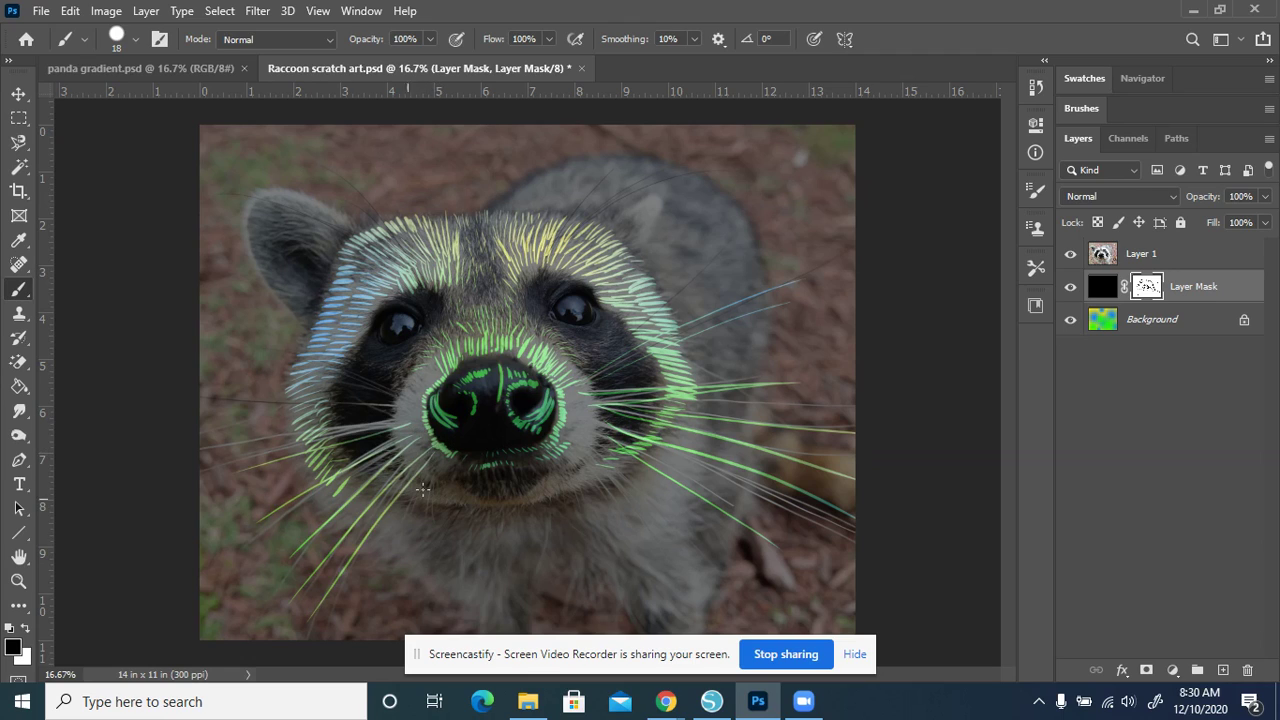
mouse_move(450, 458)
mouse_down()
mouse_move(406, 524)
mouse_move(428, 522)
mouse_up()
drag(418, 416, 204, 405)
drag(405, 393, 242, 347)
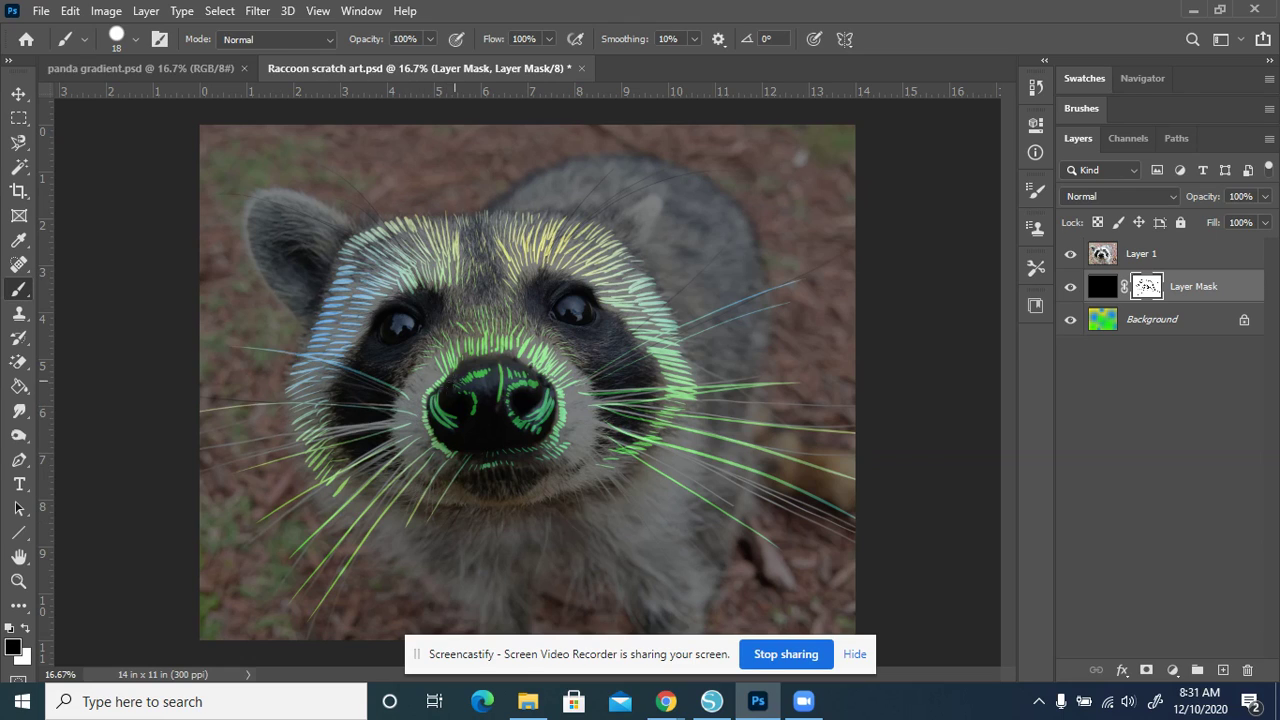
drag(405, 420, 202, 446)
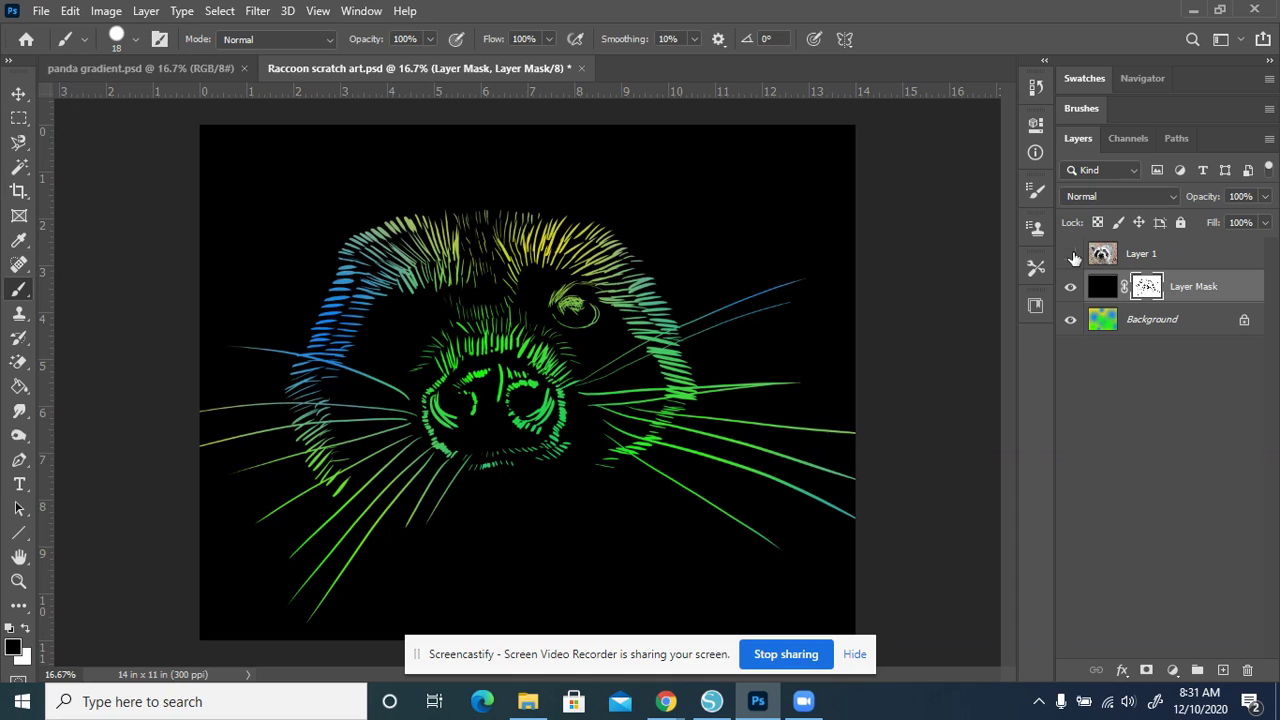
Hide and re-show the raccoon photo layer to check the painted strands
click(1071, 254)
click(1071, 254)
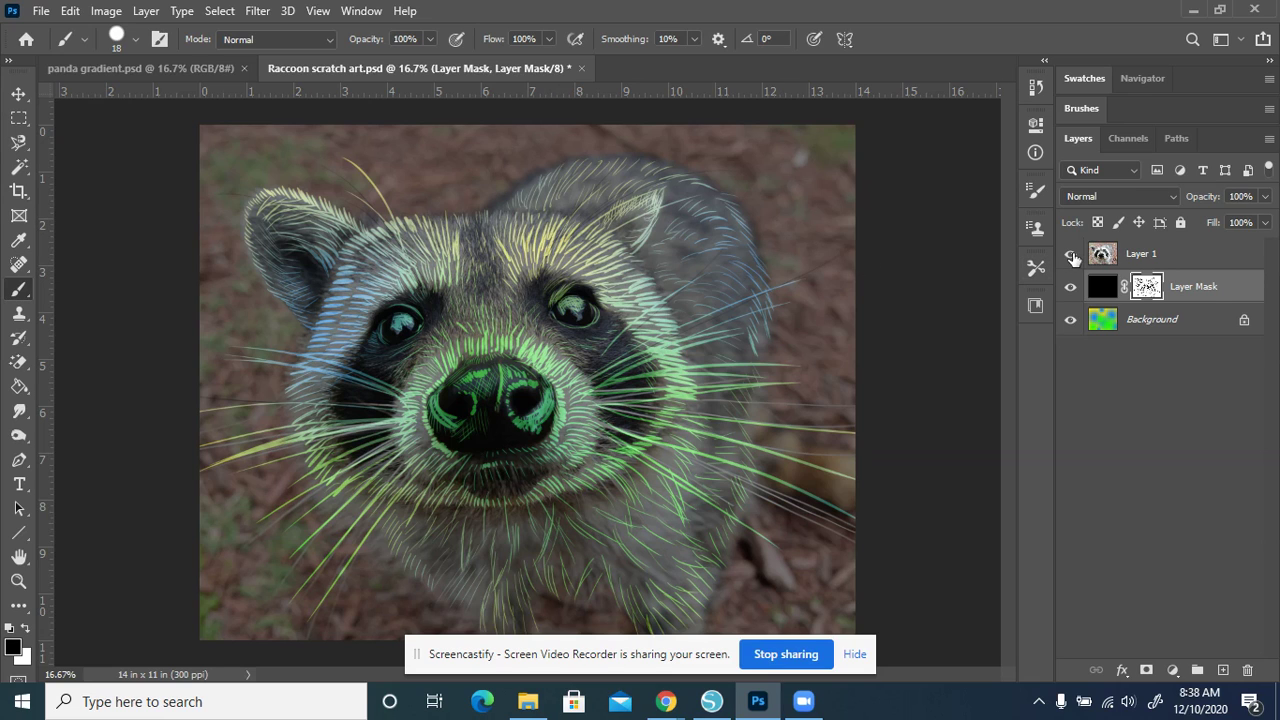
Hide the raccoon photo layer and switch to the panda gradient.psd document
click(1071, 255)
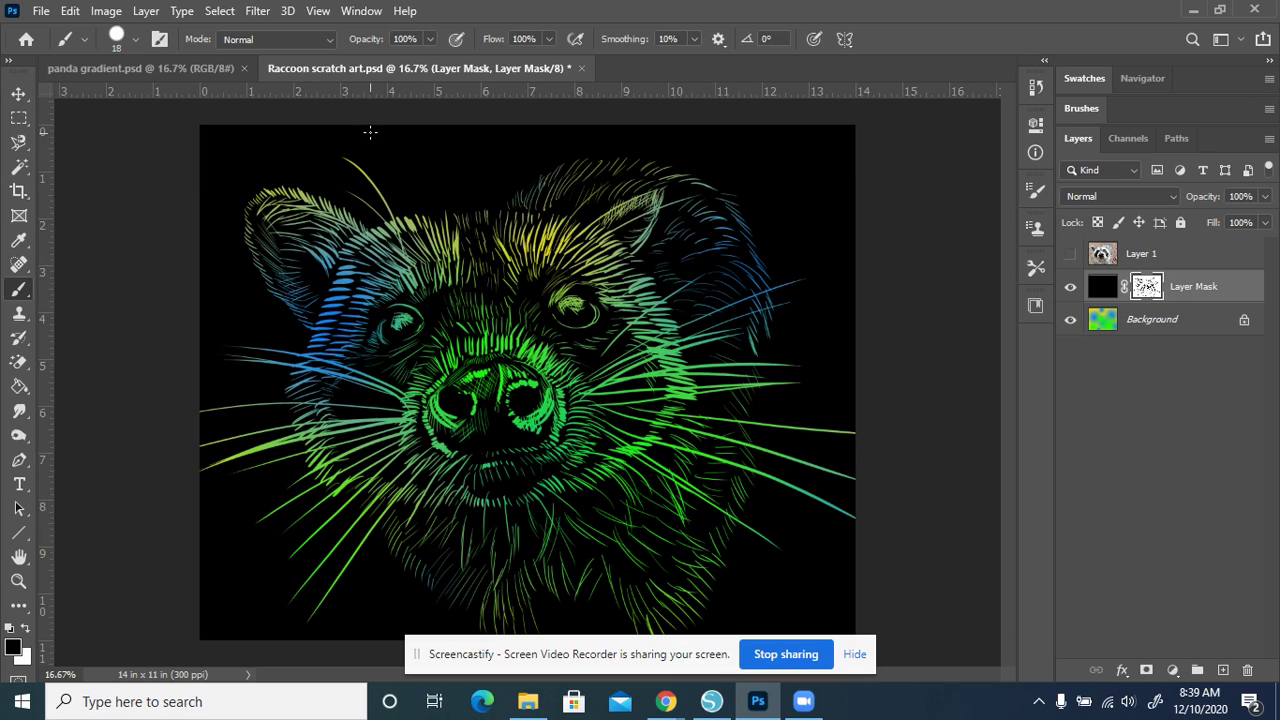
click(170, 70)
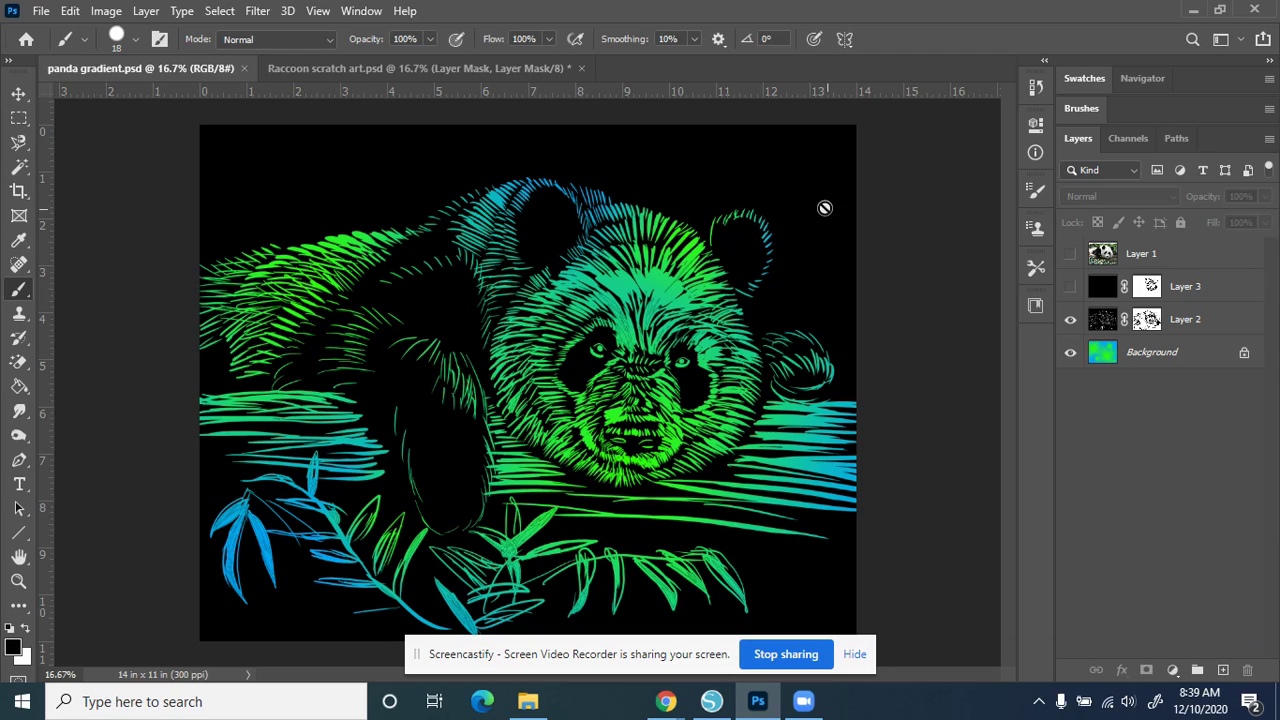
Switch back to the Raccoon scratch art.psd document
click(521, 66)
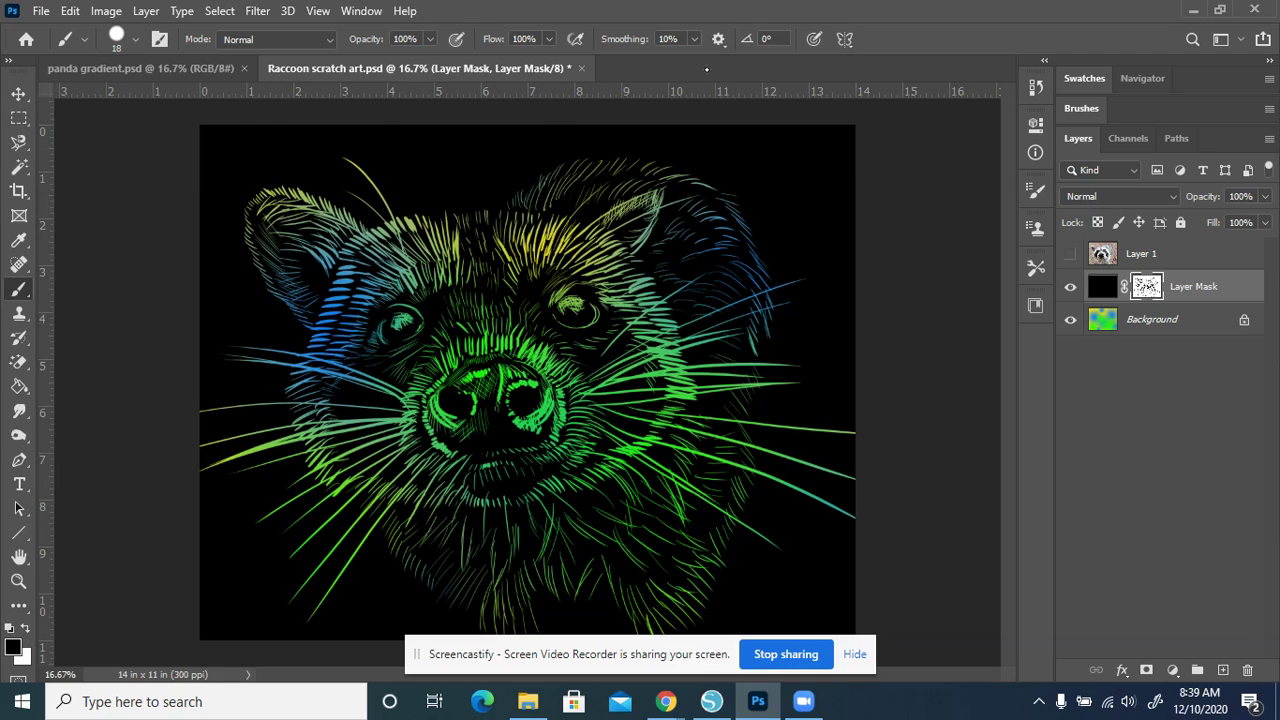
Save a JPEG copy named 'Morris Raccoon' to Documents, accepting quality 3 (Low)
click(41, 10)
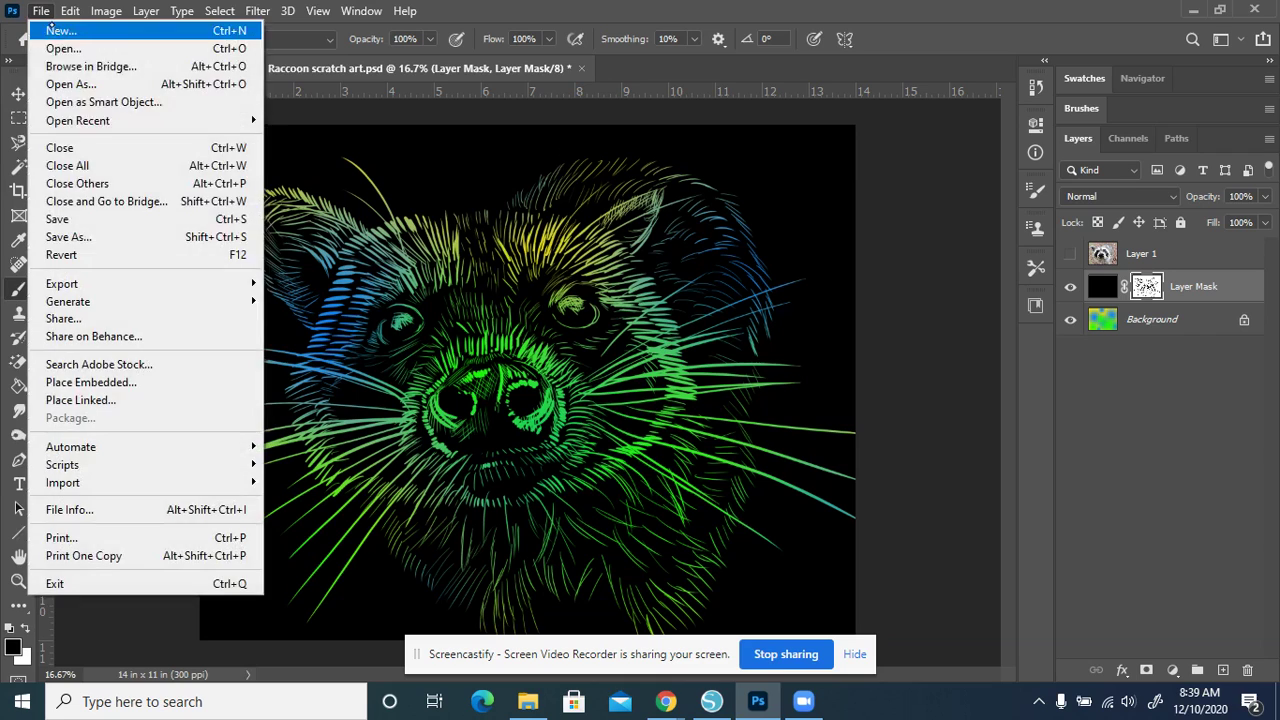
click(114, 237)
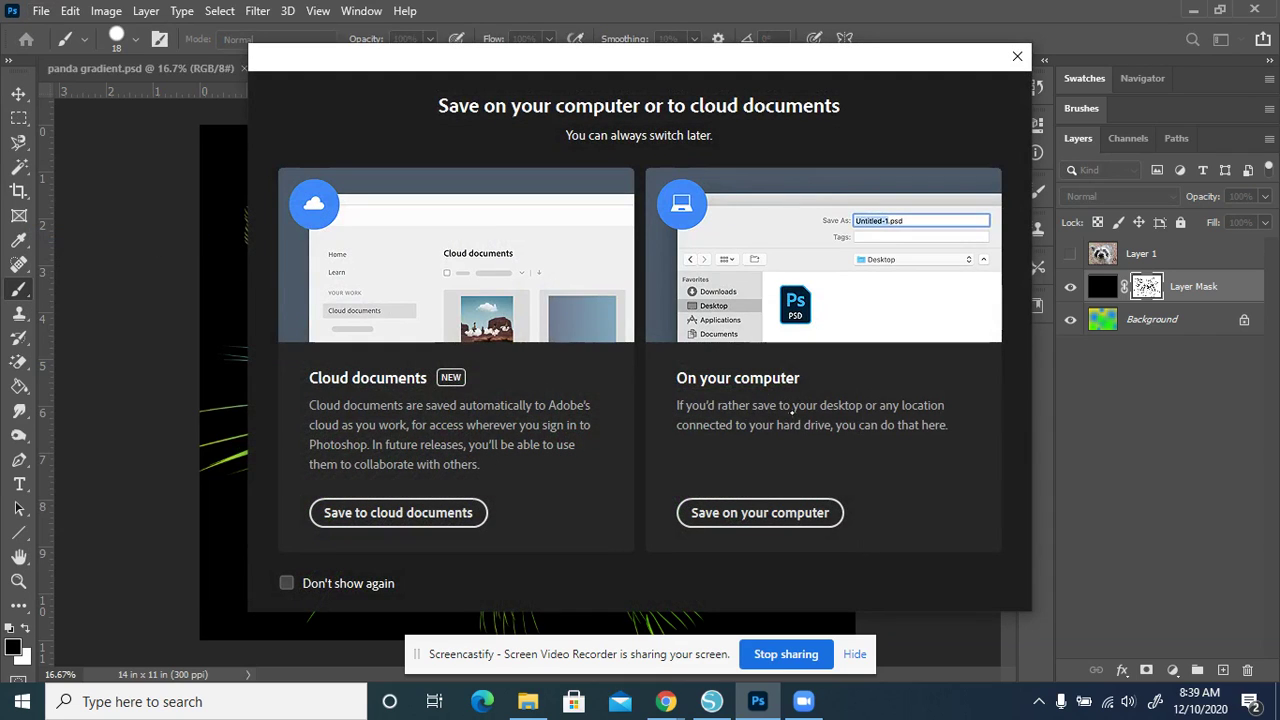
click(745, 512)
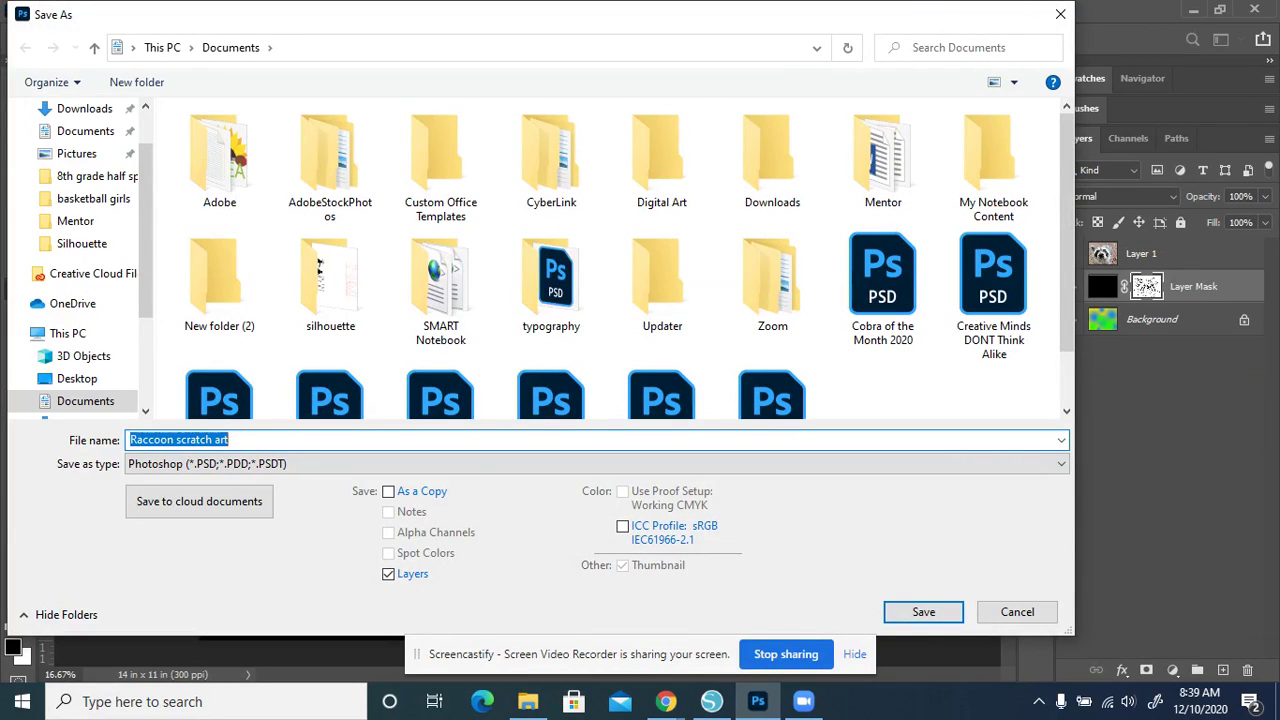
text(Morris Raccoon)
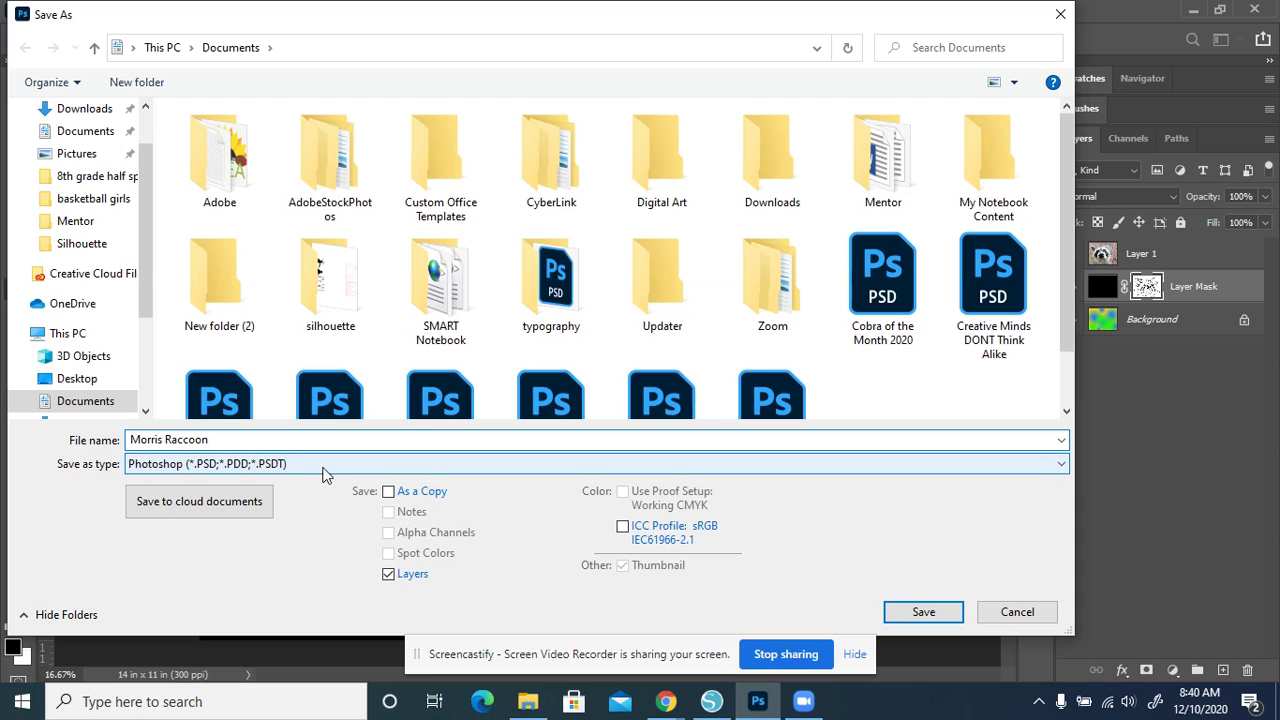
click(323, 464)
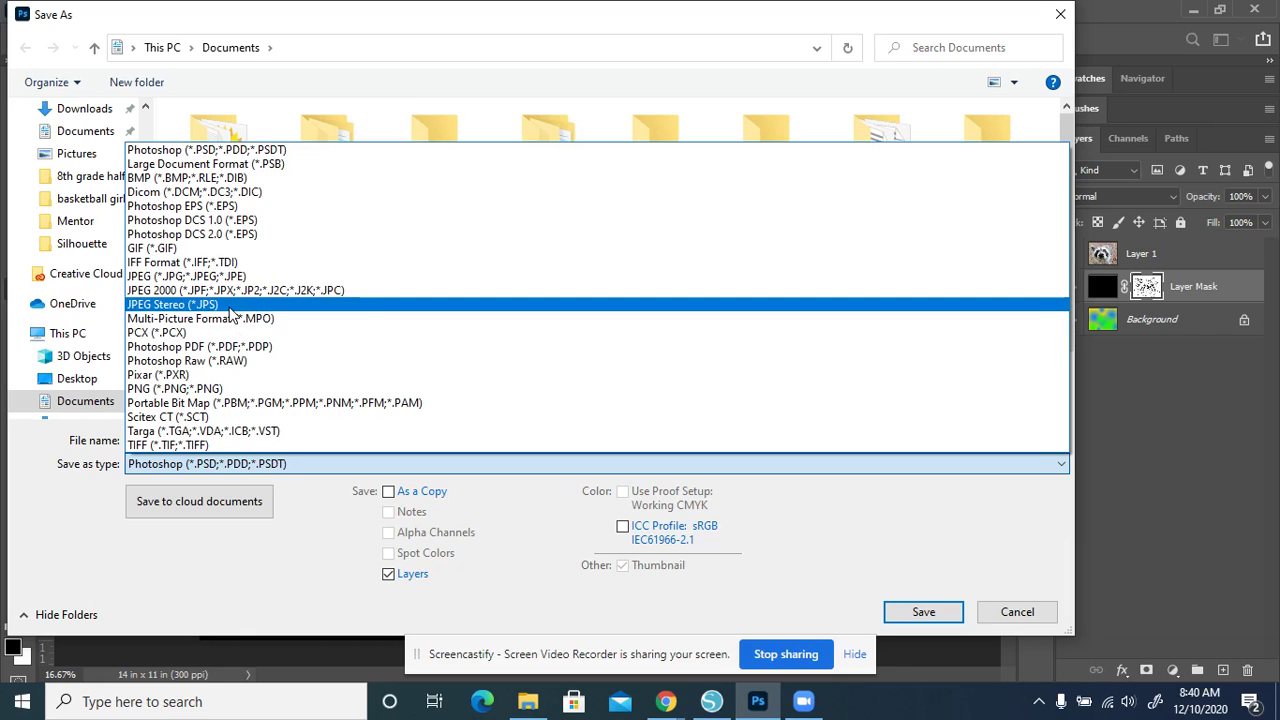
click(225, 277)
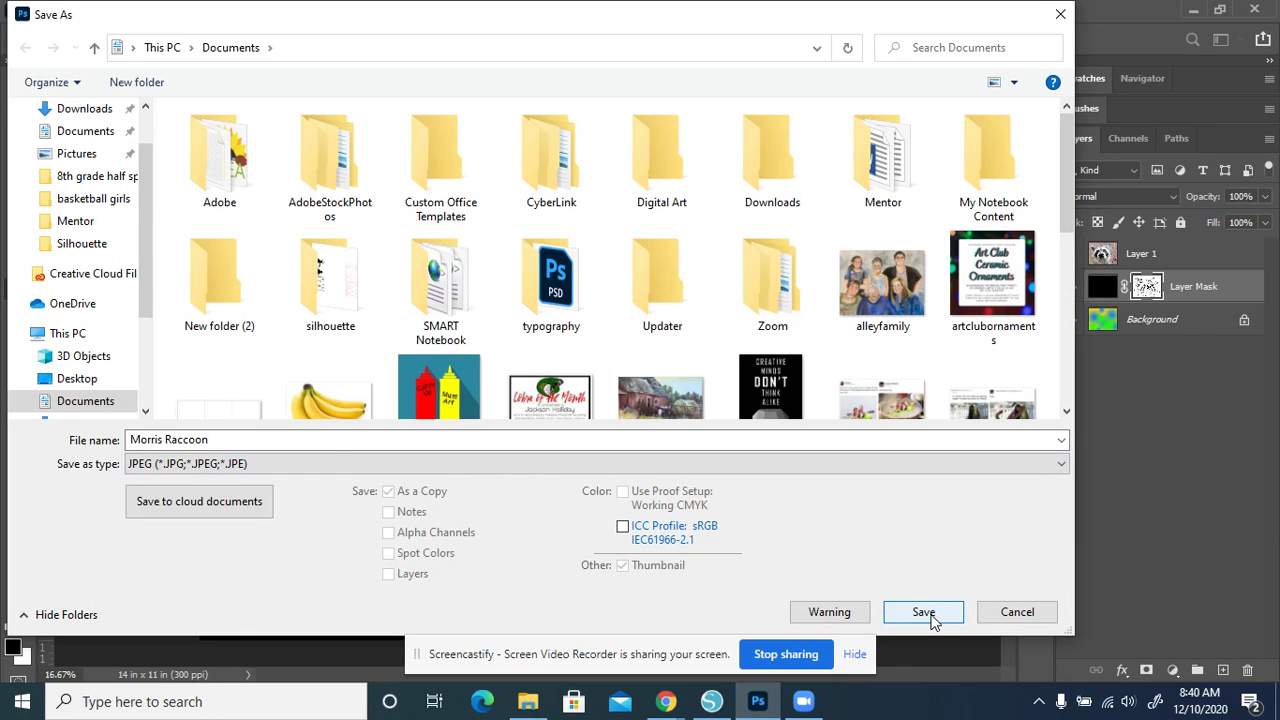
click(926, 613)
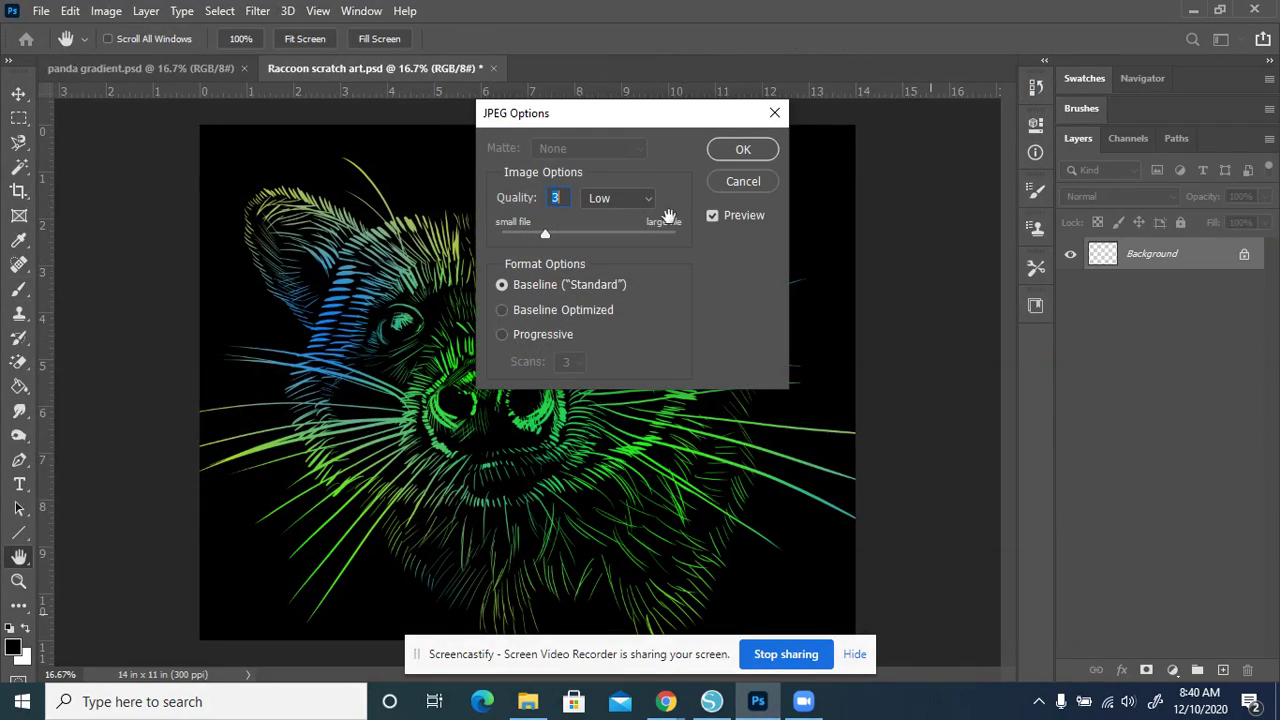
click(738, 150)
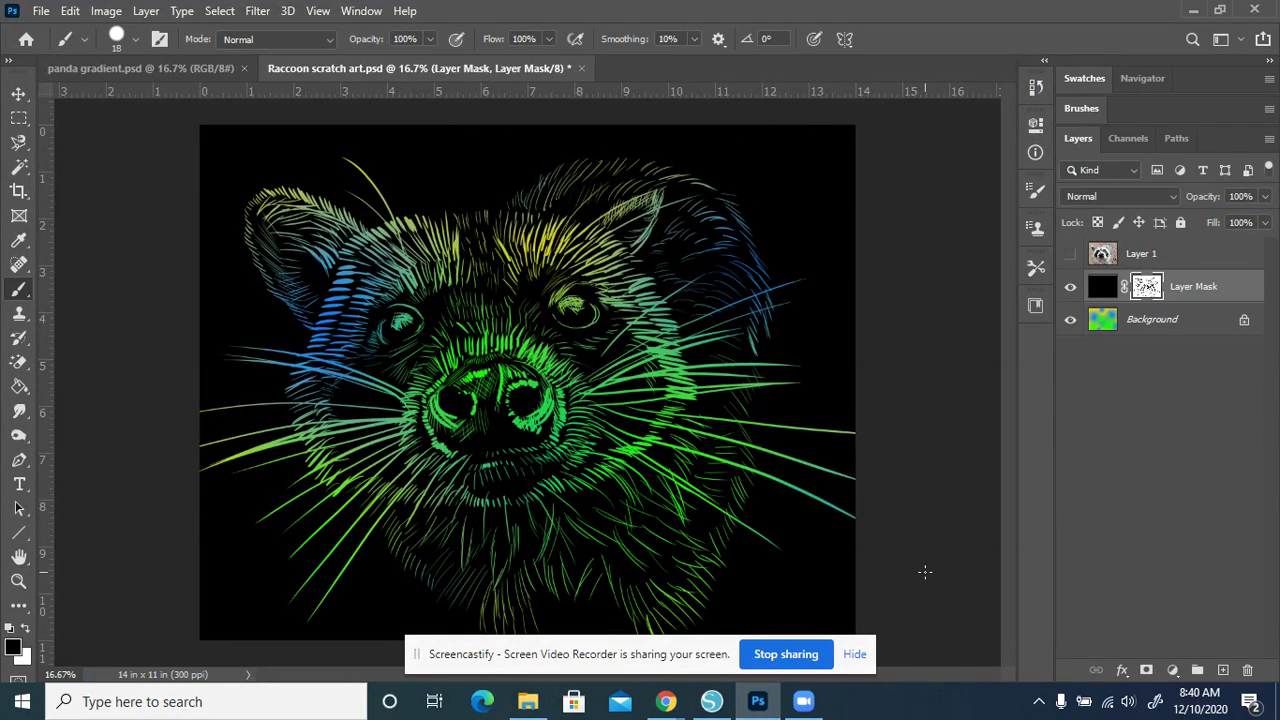